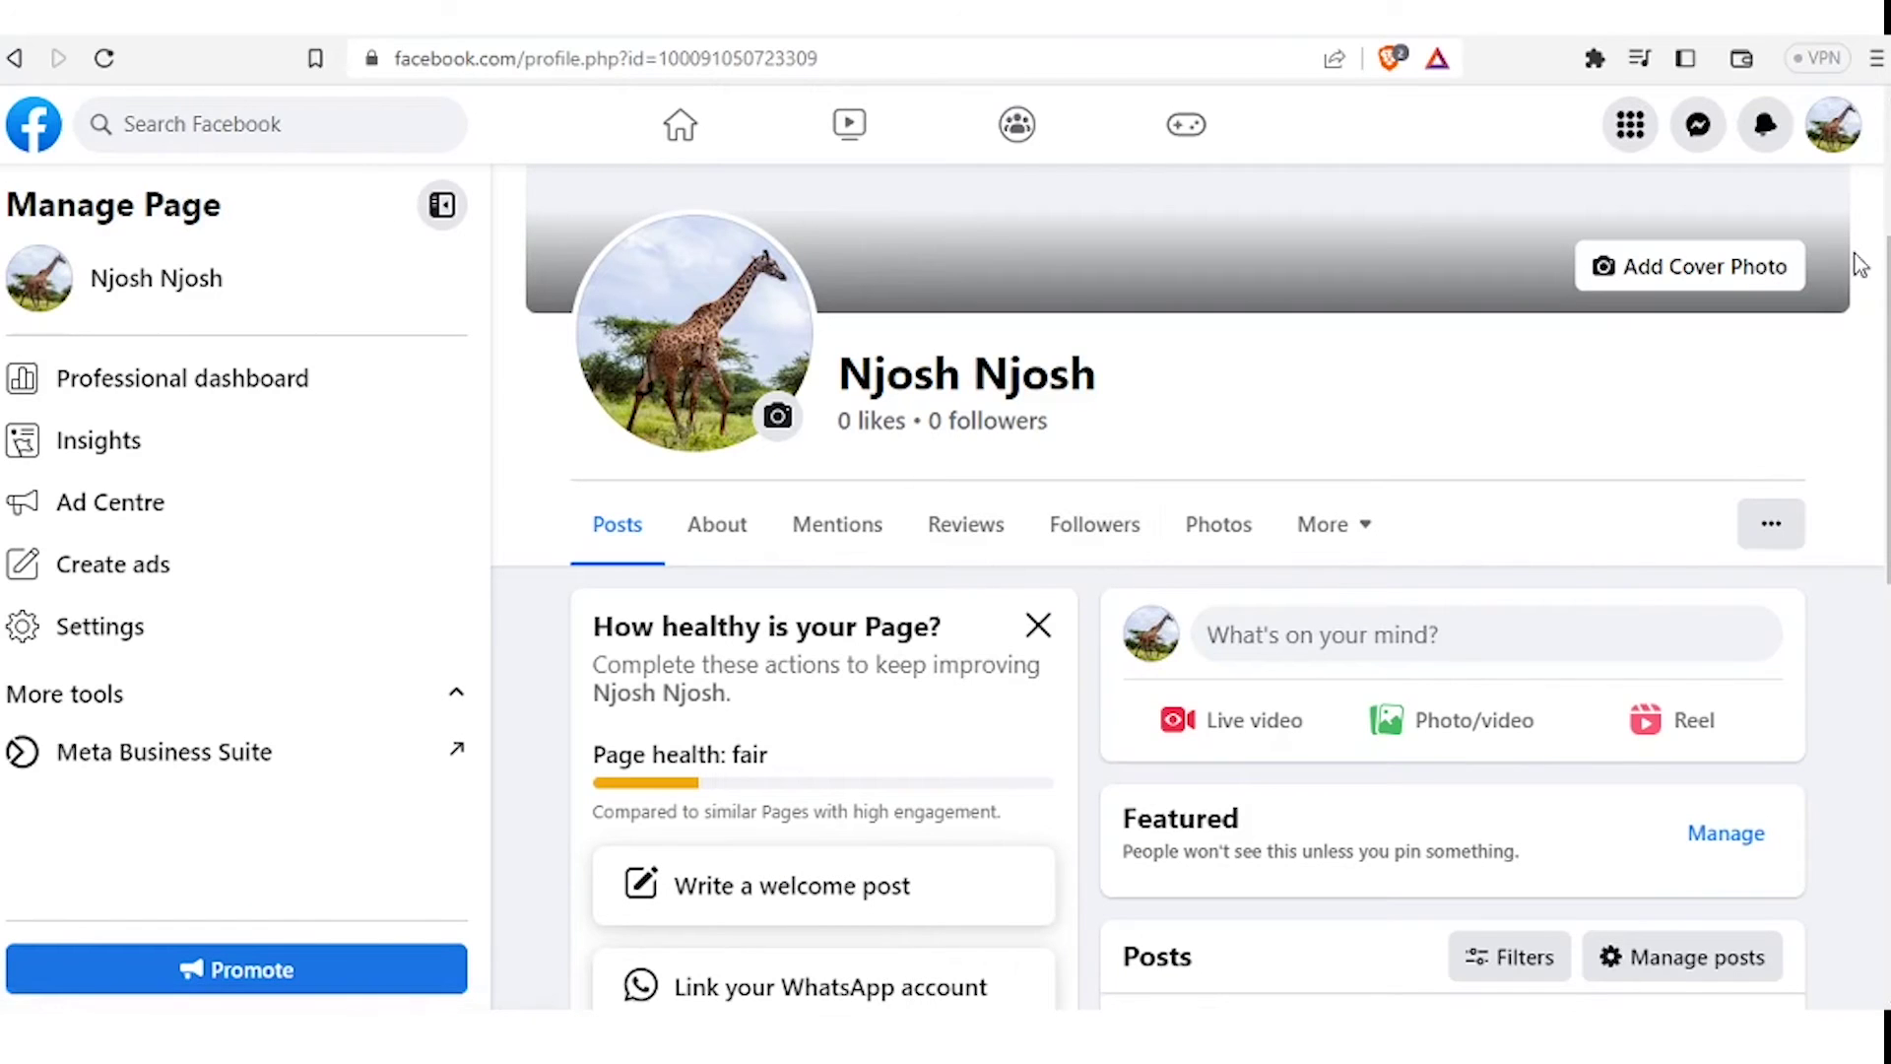
click(1829, 142)
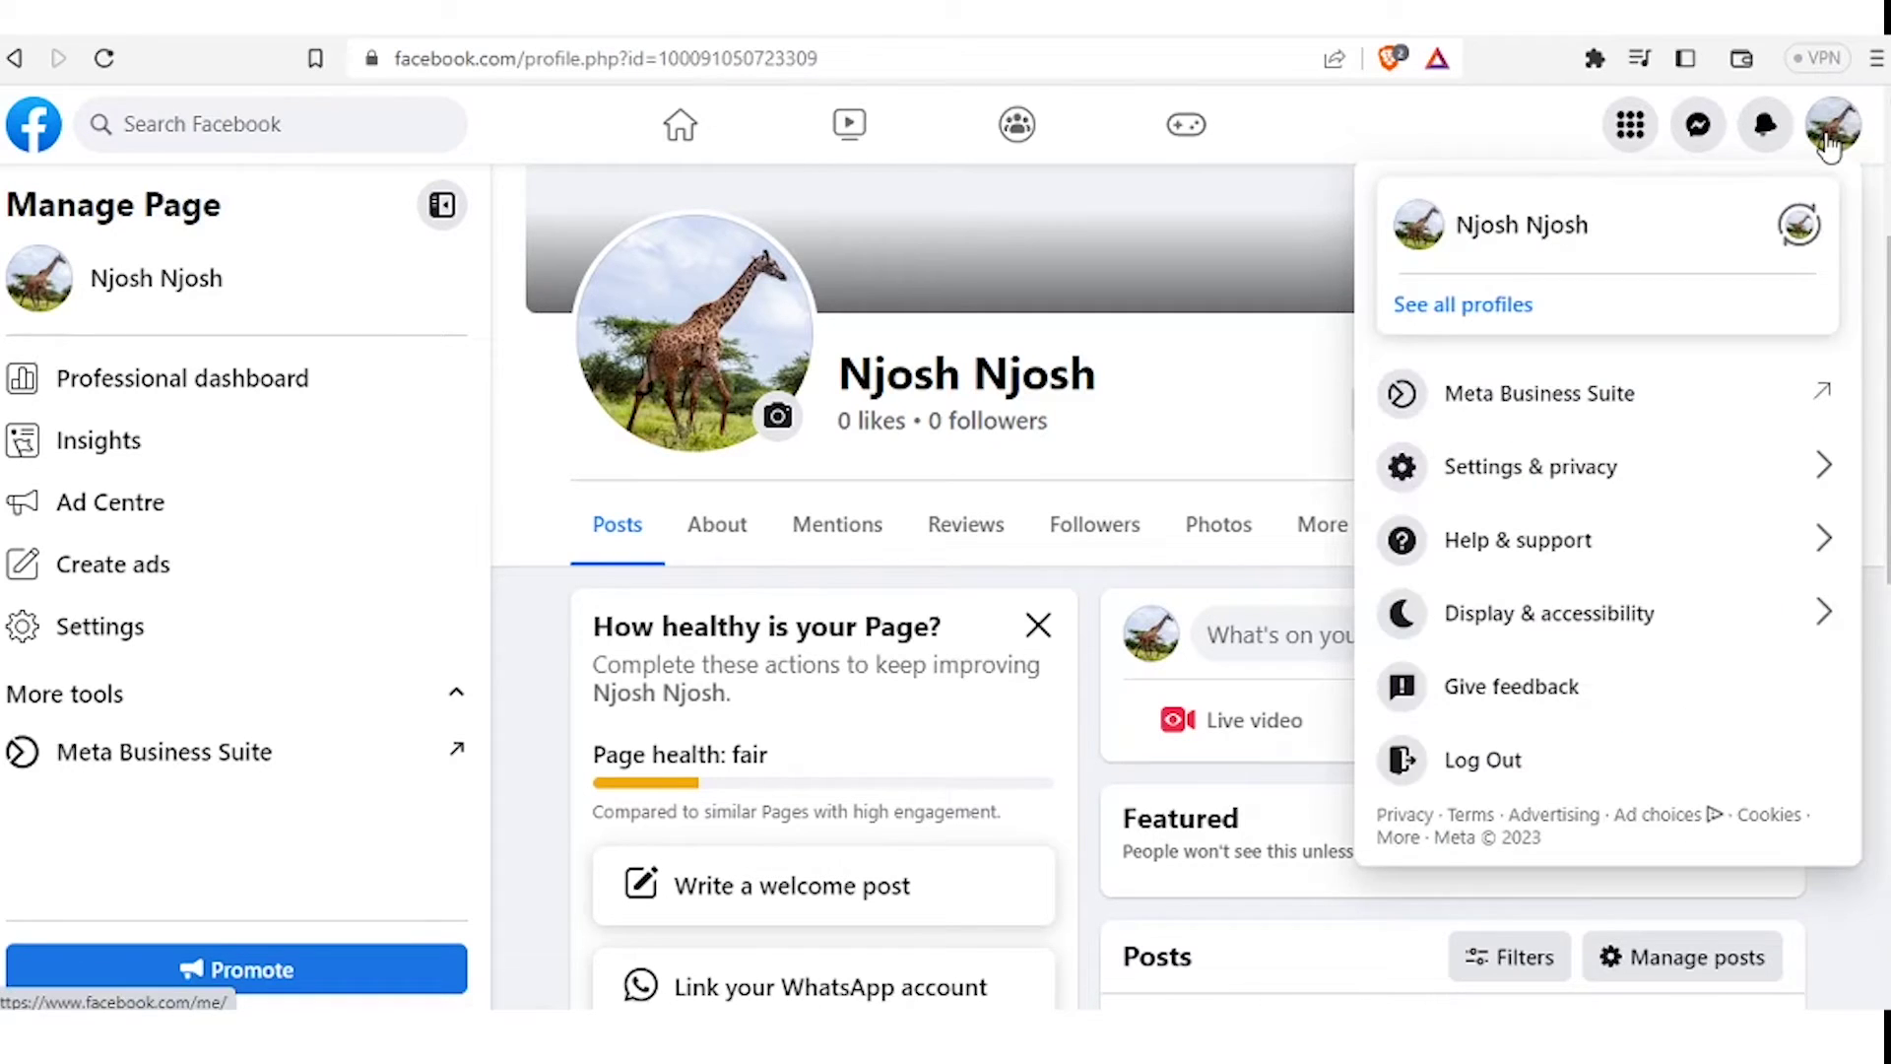
click(1574, 311)
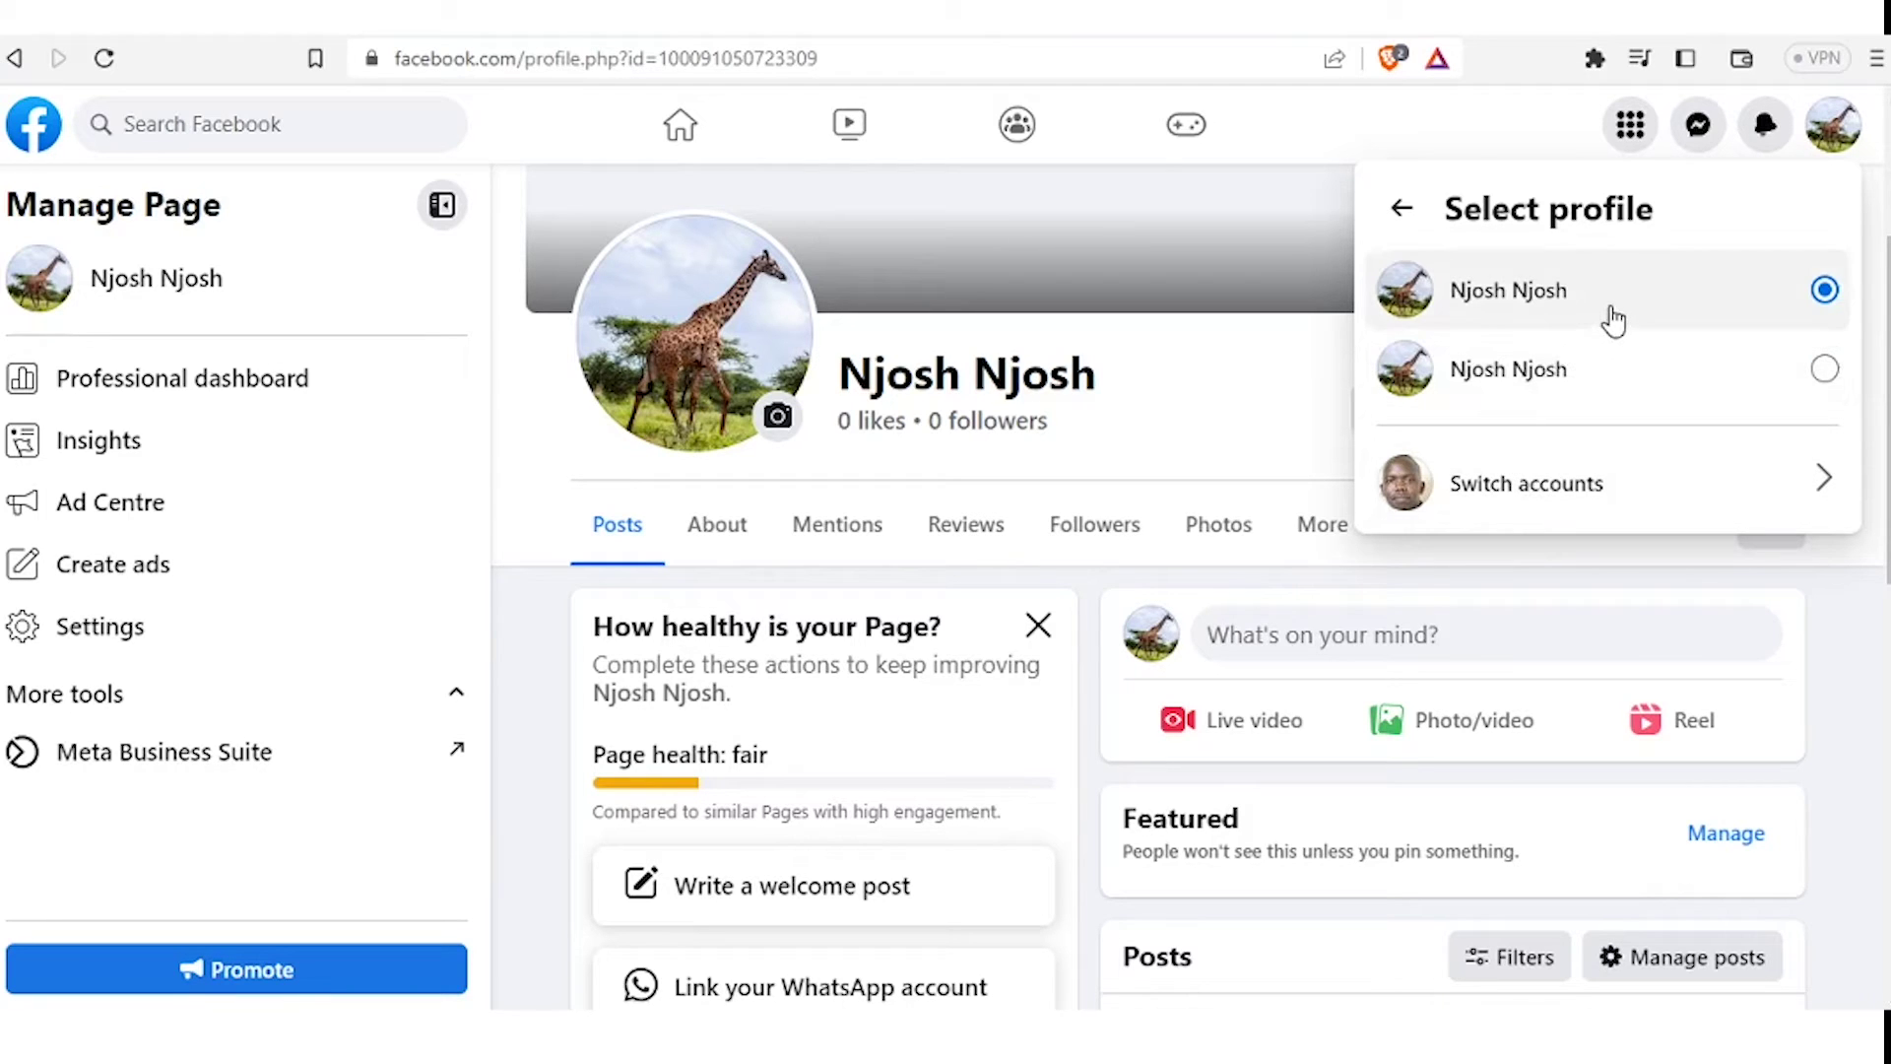
click(1588, 366)
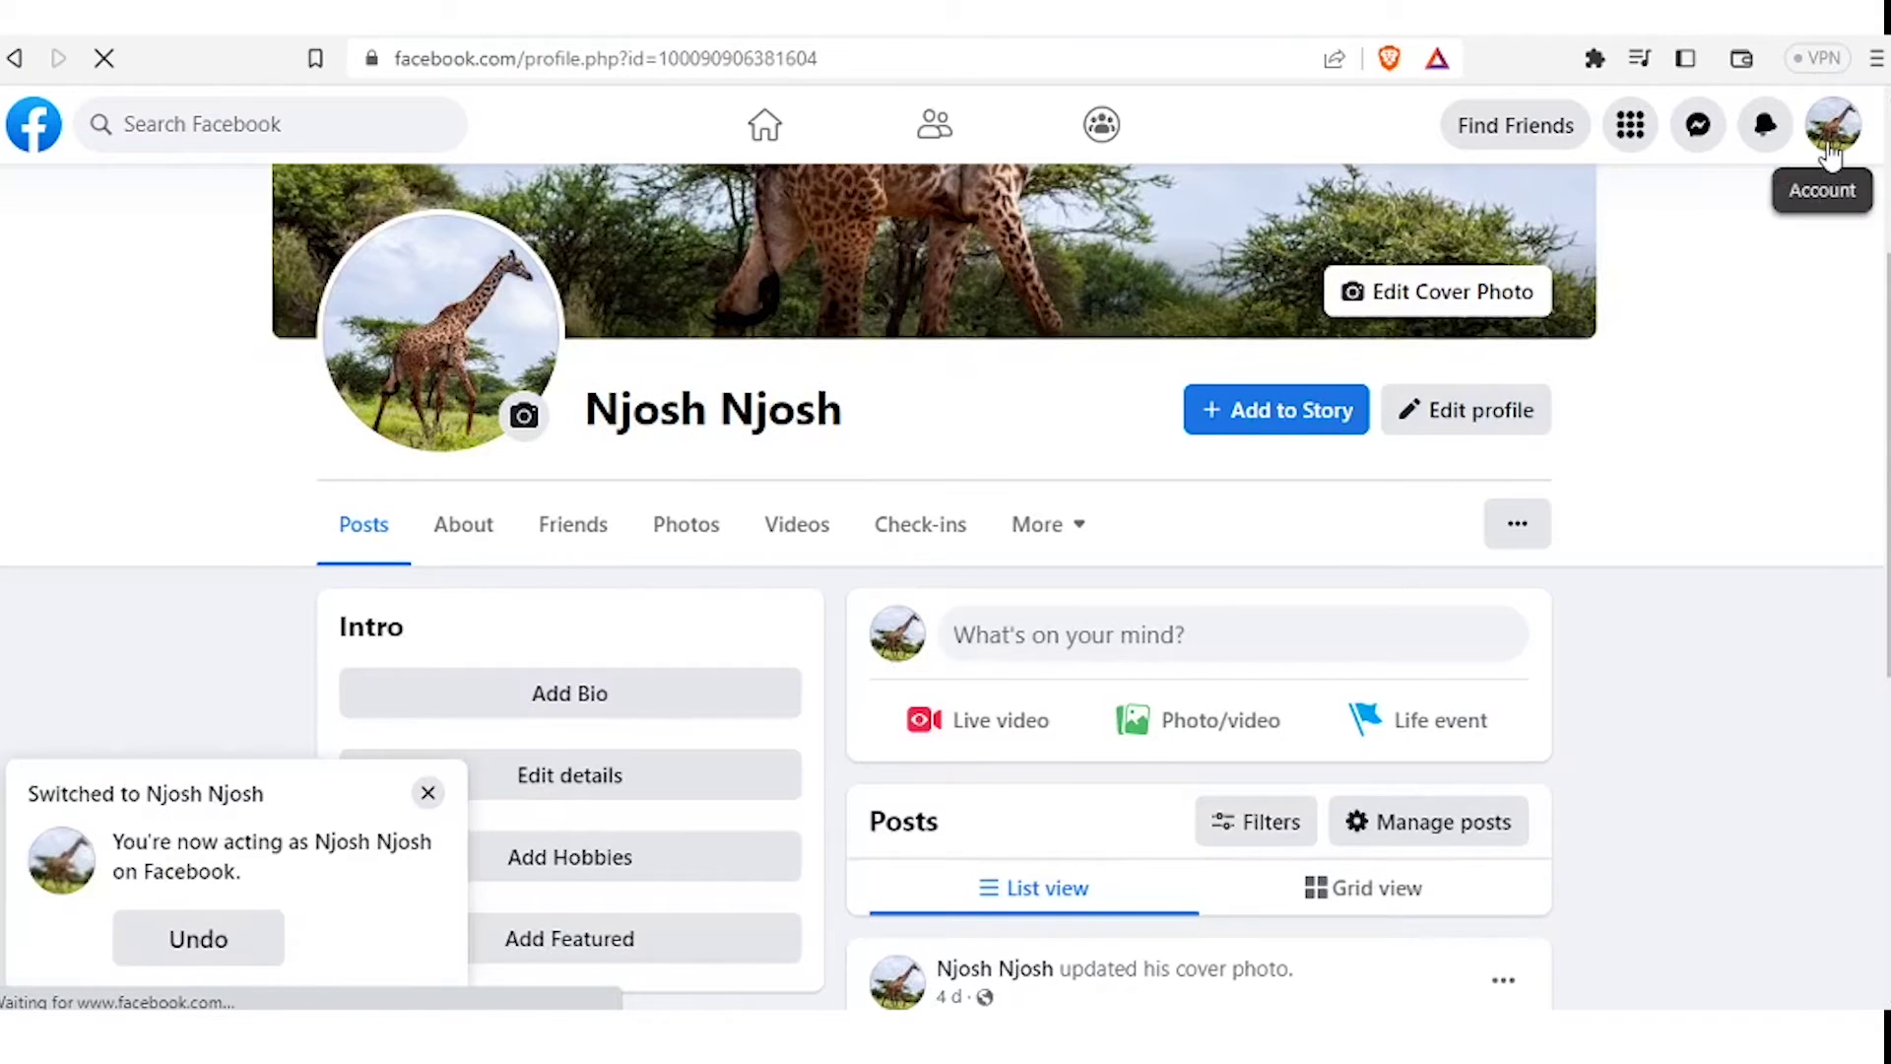
click(1830, 153)
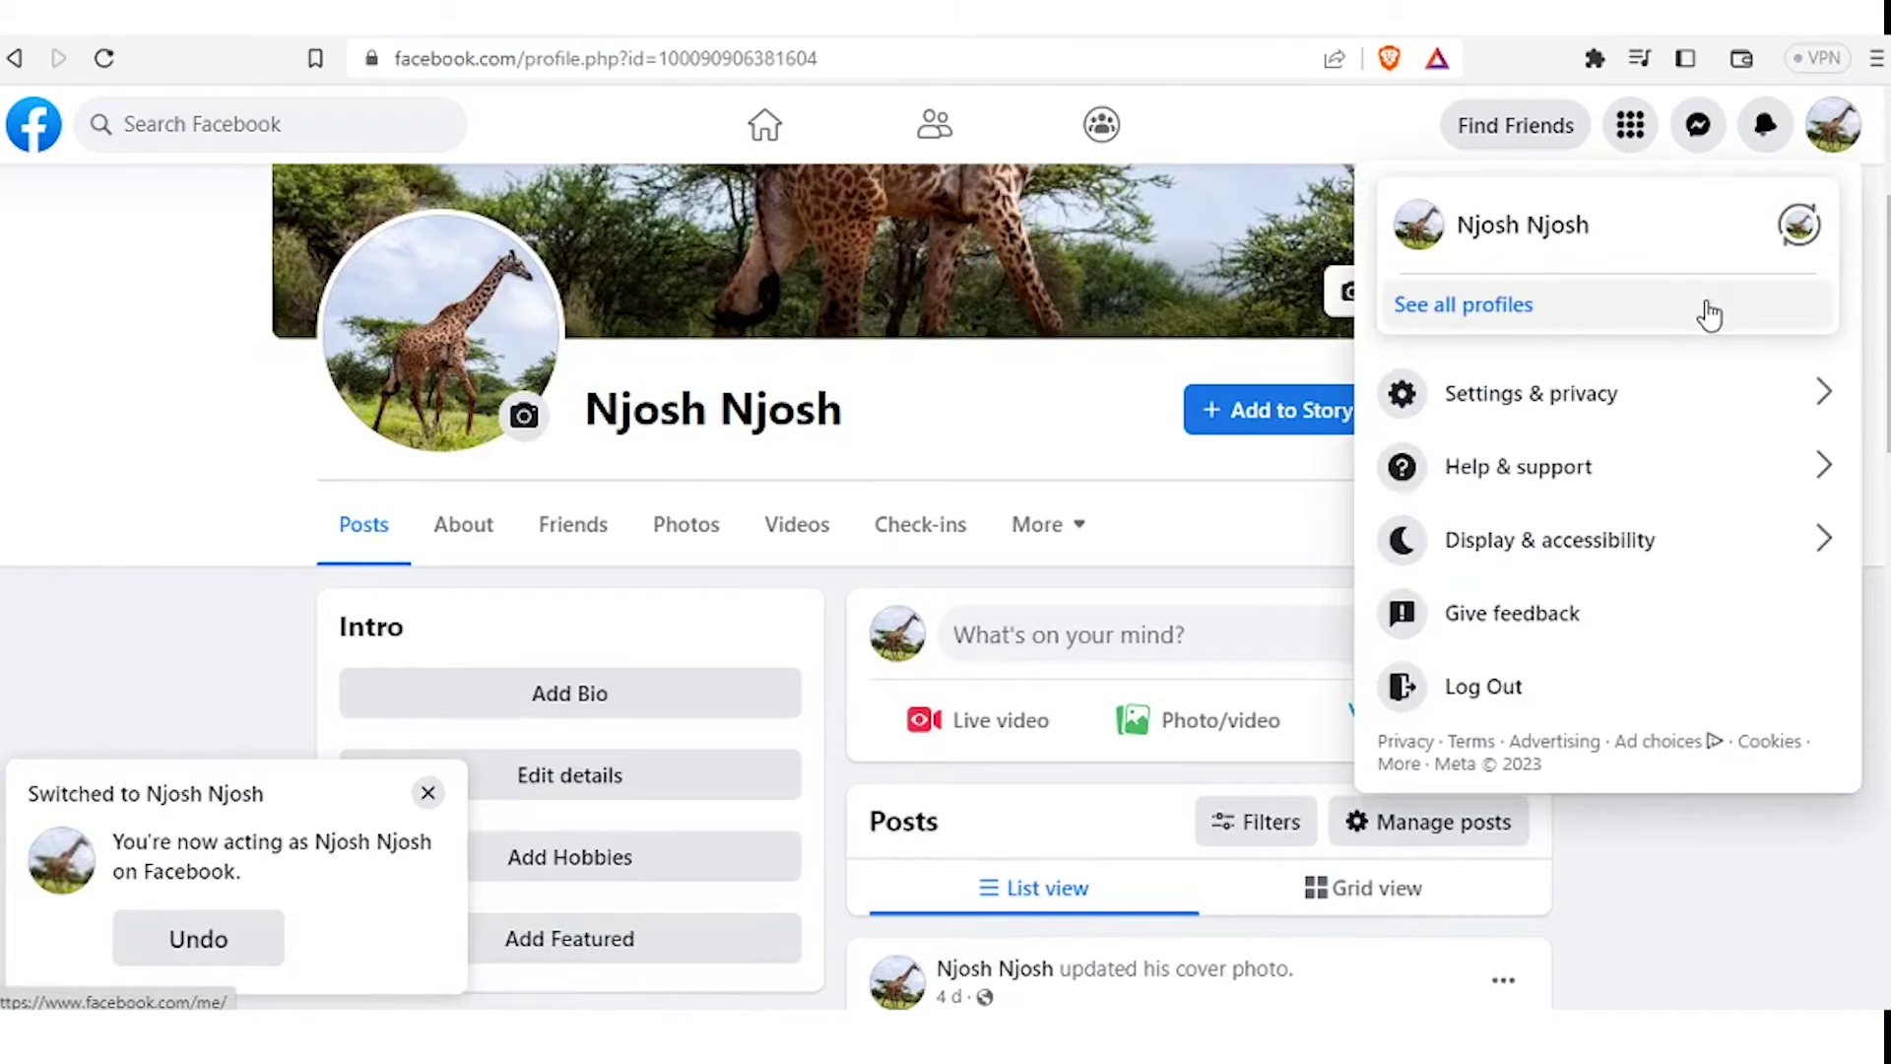
click(1608, 253)
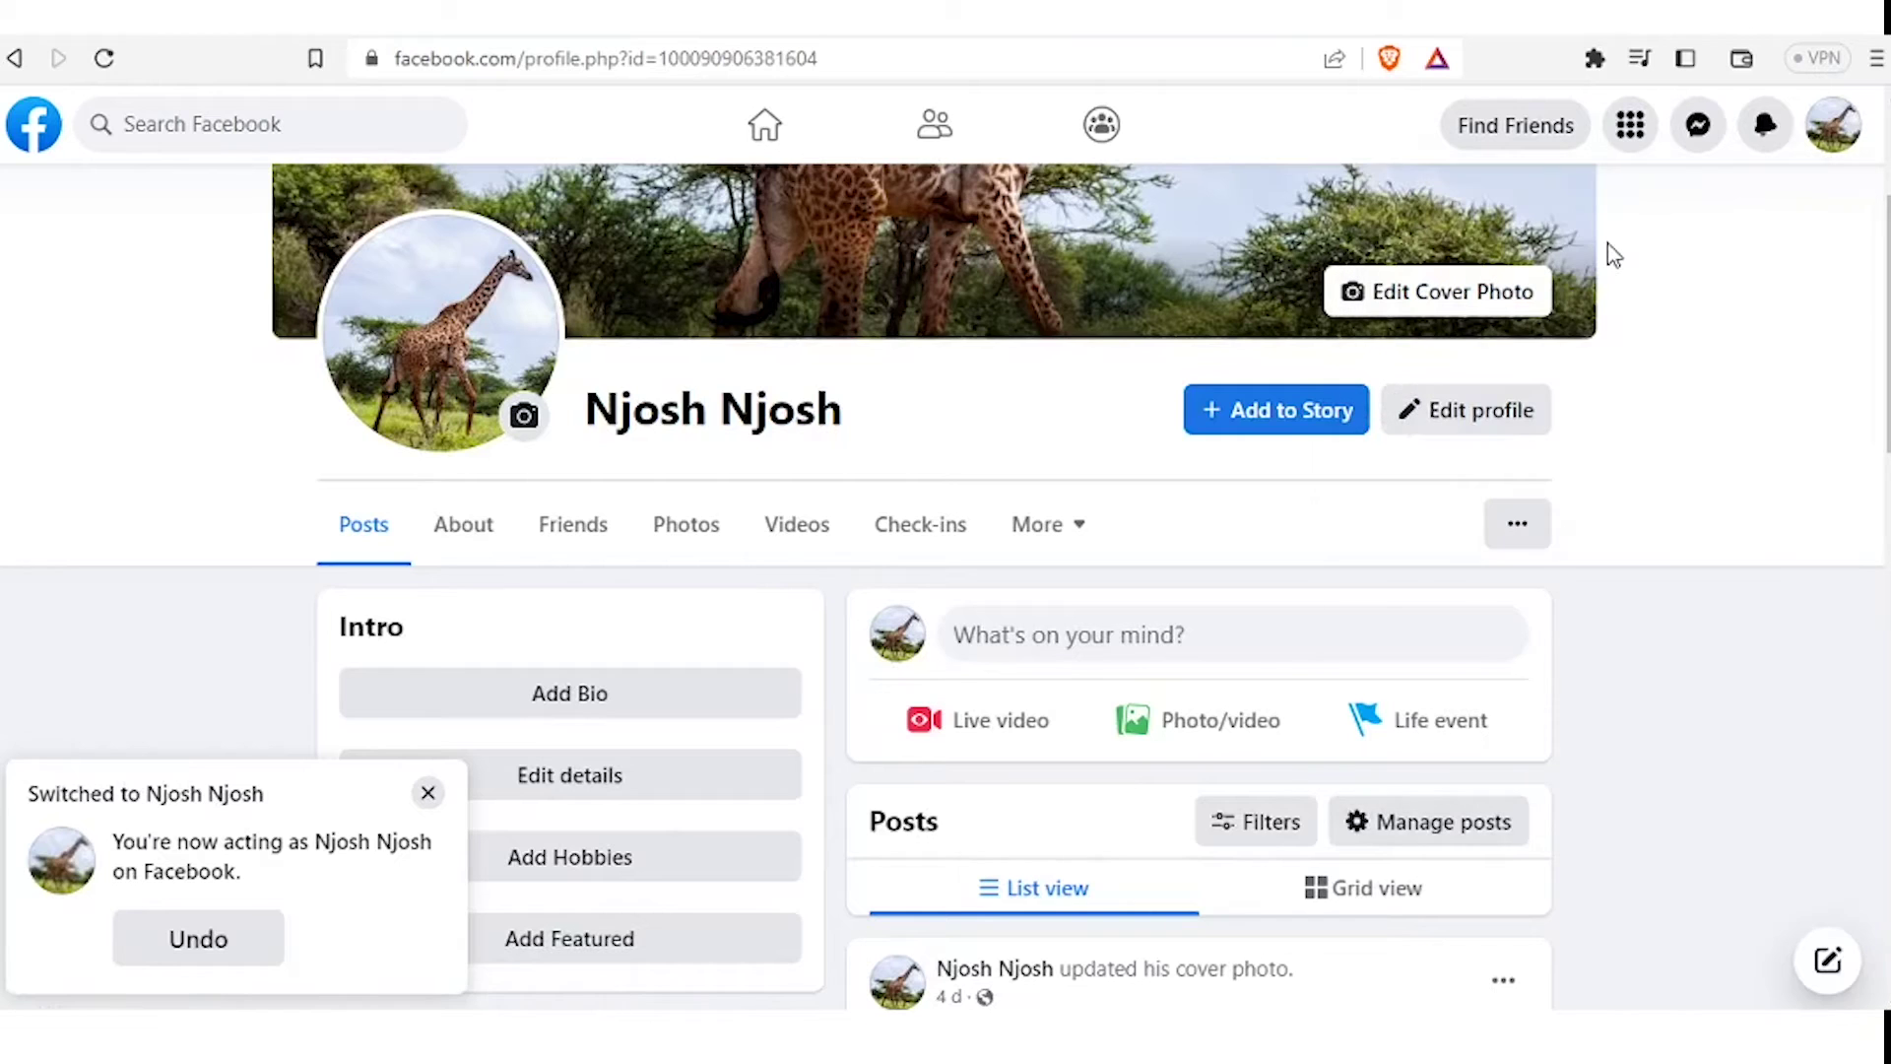
click(1830, 146)
click(1804, 254)
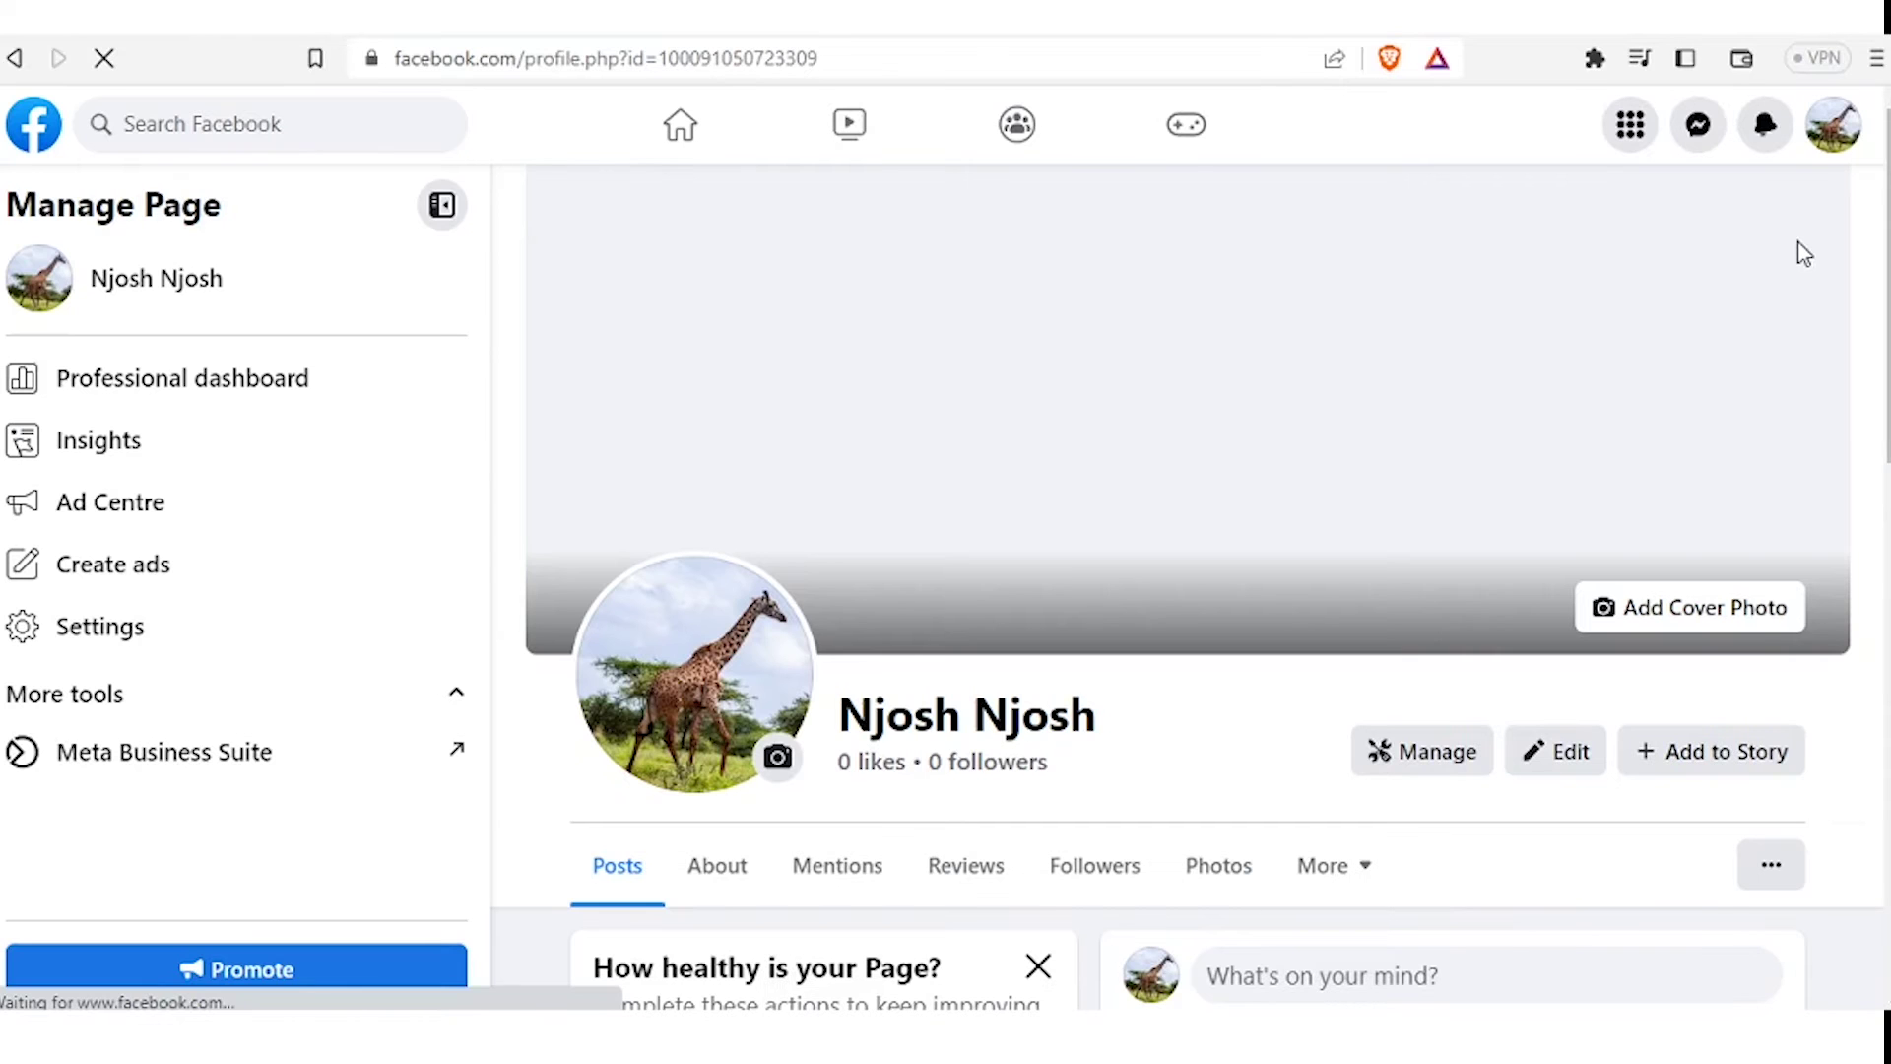
scroll(1799, 246, down, 3)
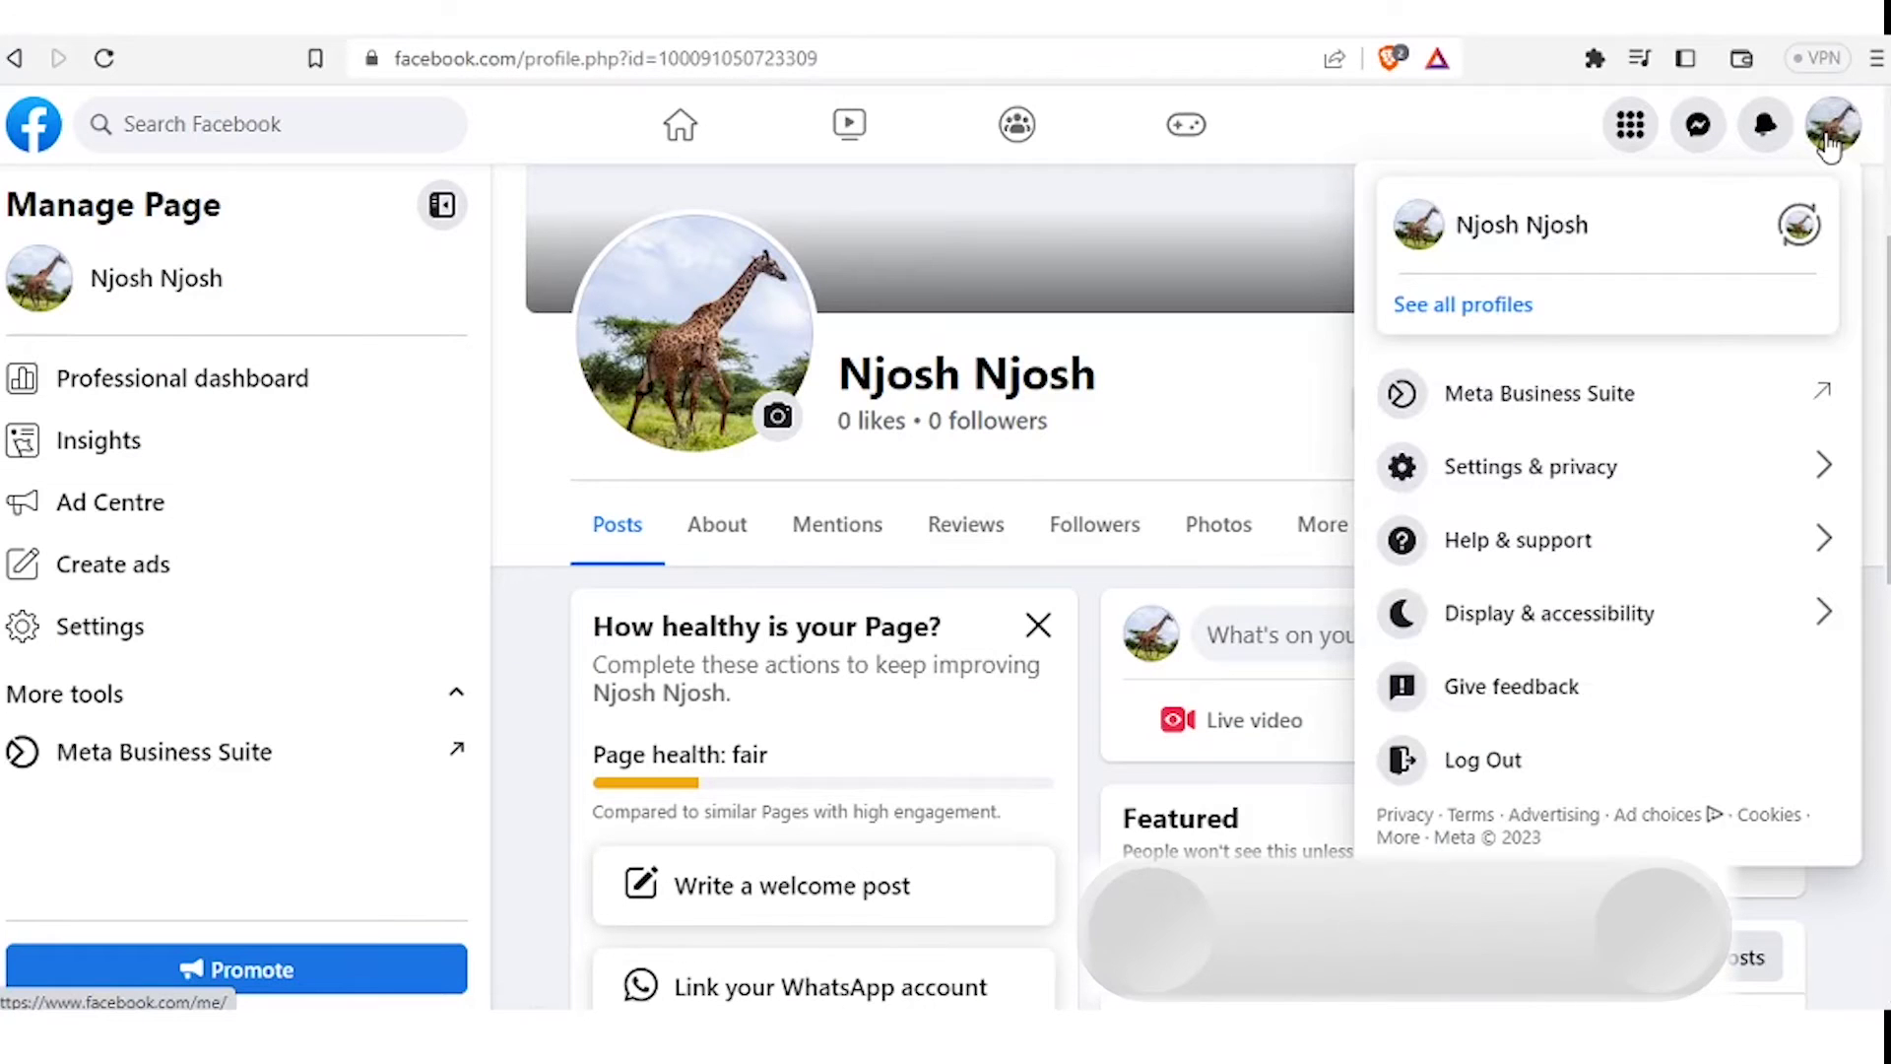
click(1568, 308)
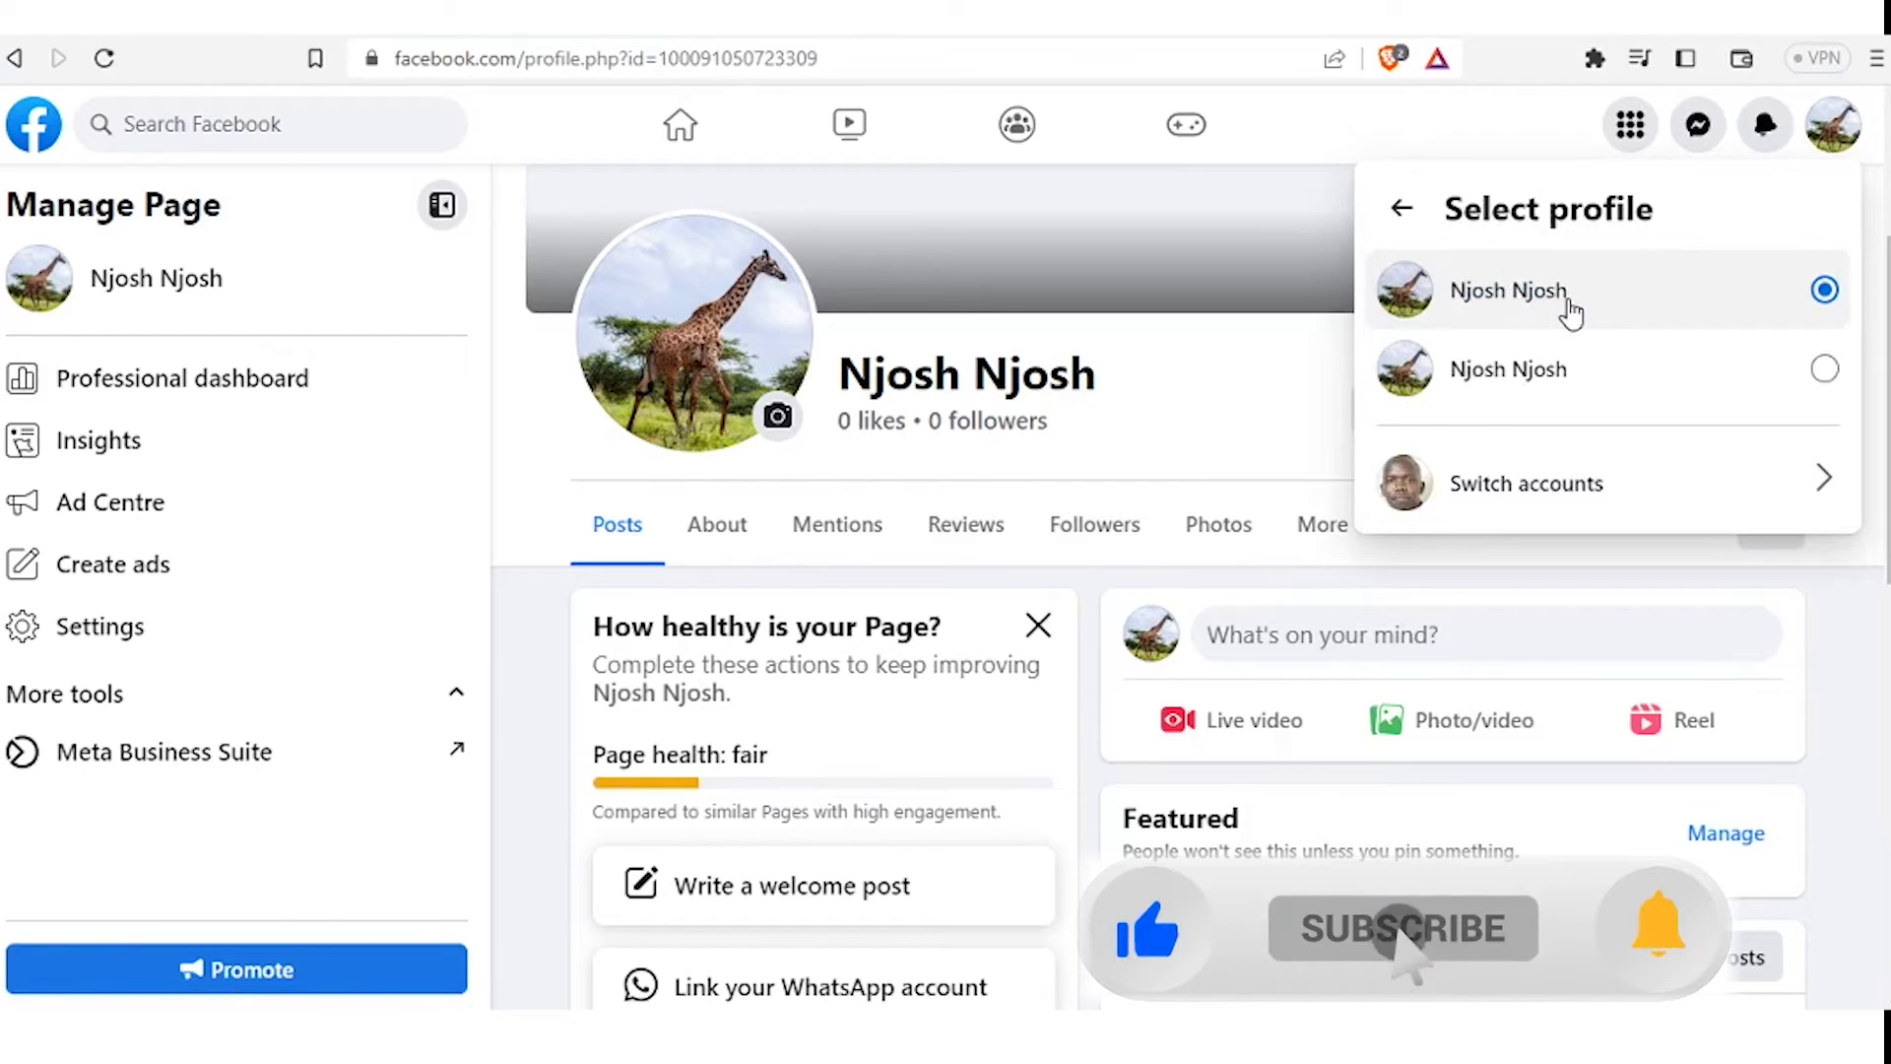
click(1469, 340)
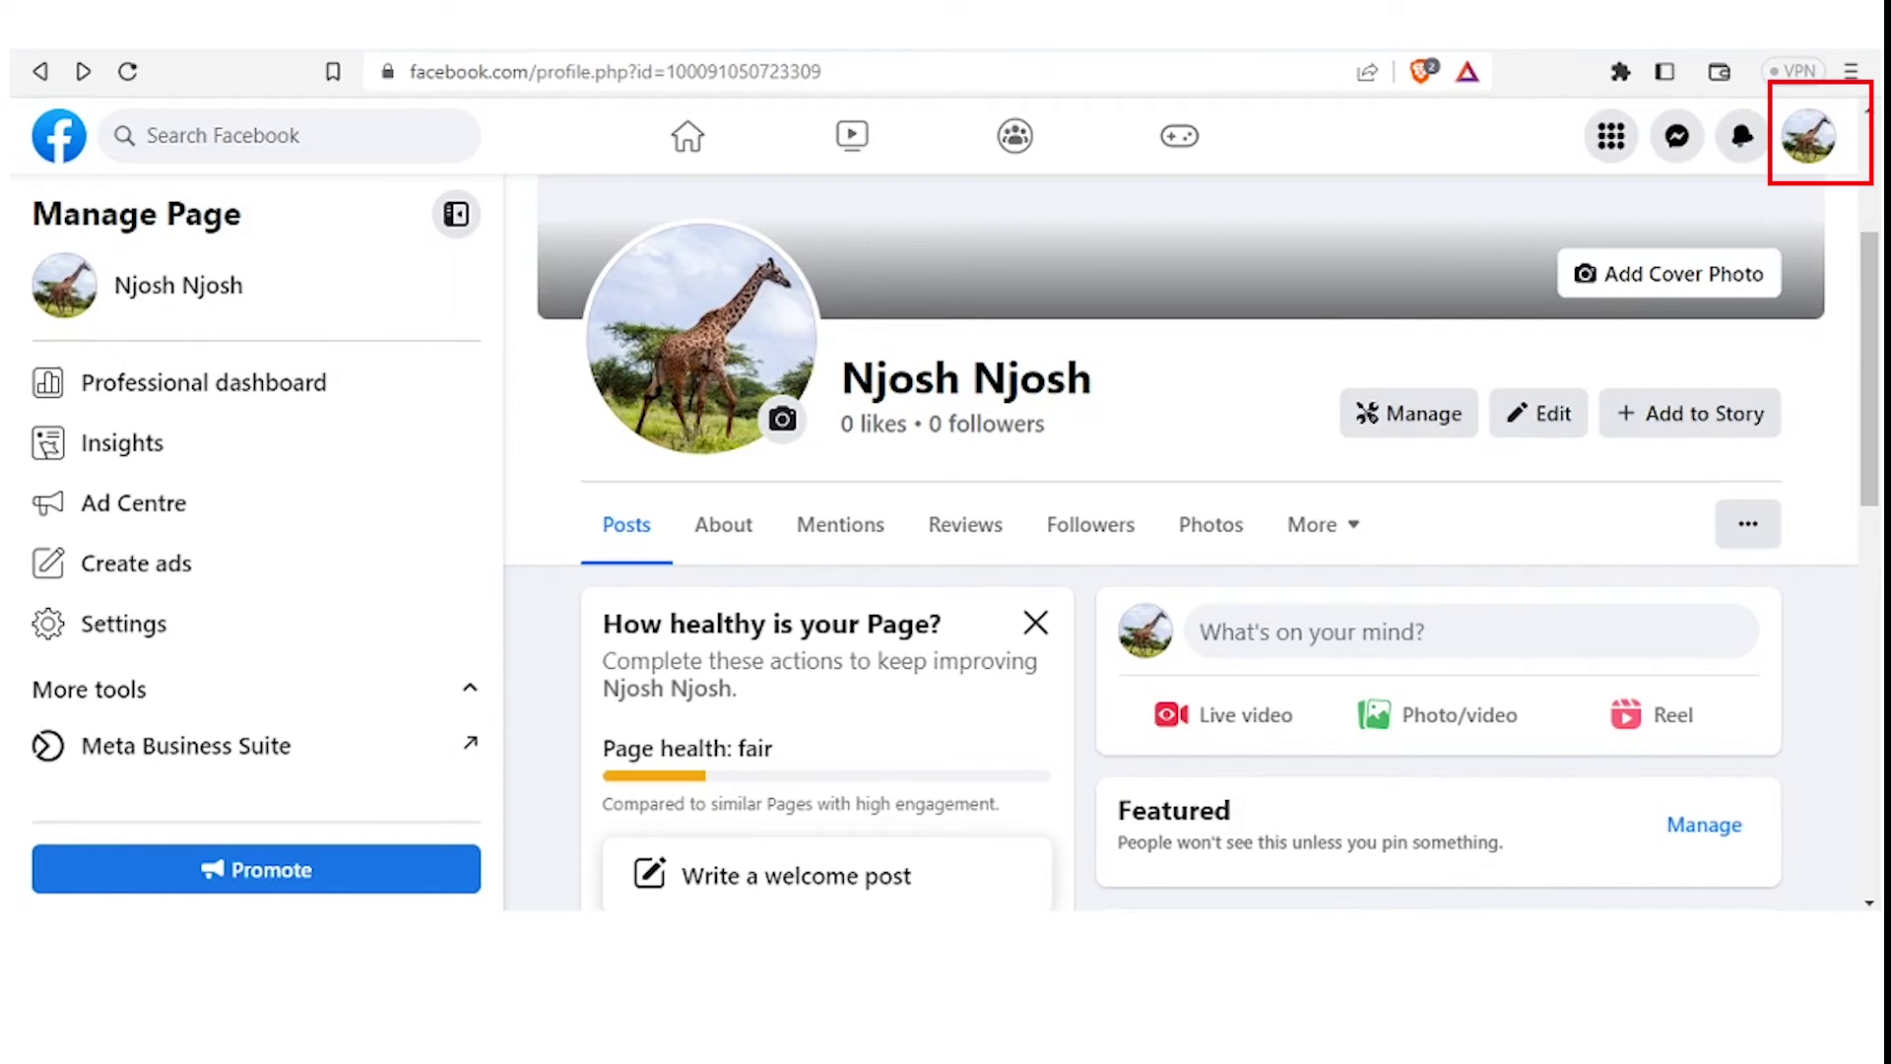
Open the Page's settings through the account menu's Settings & privacy, then its Privacy section
click(1810, 145)
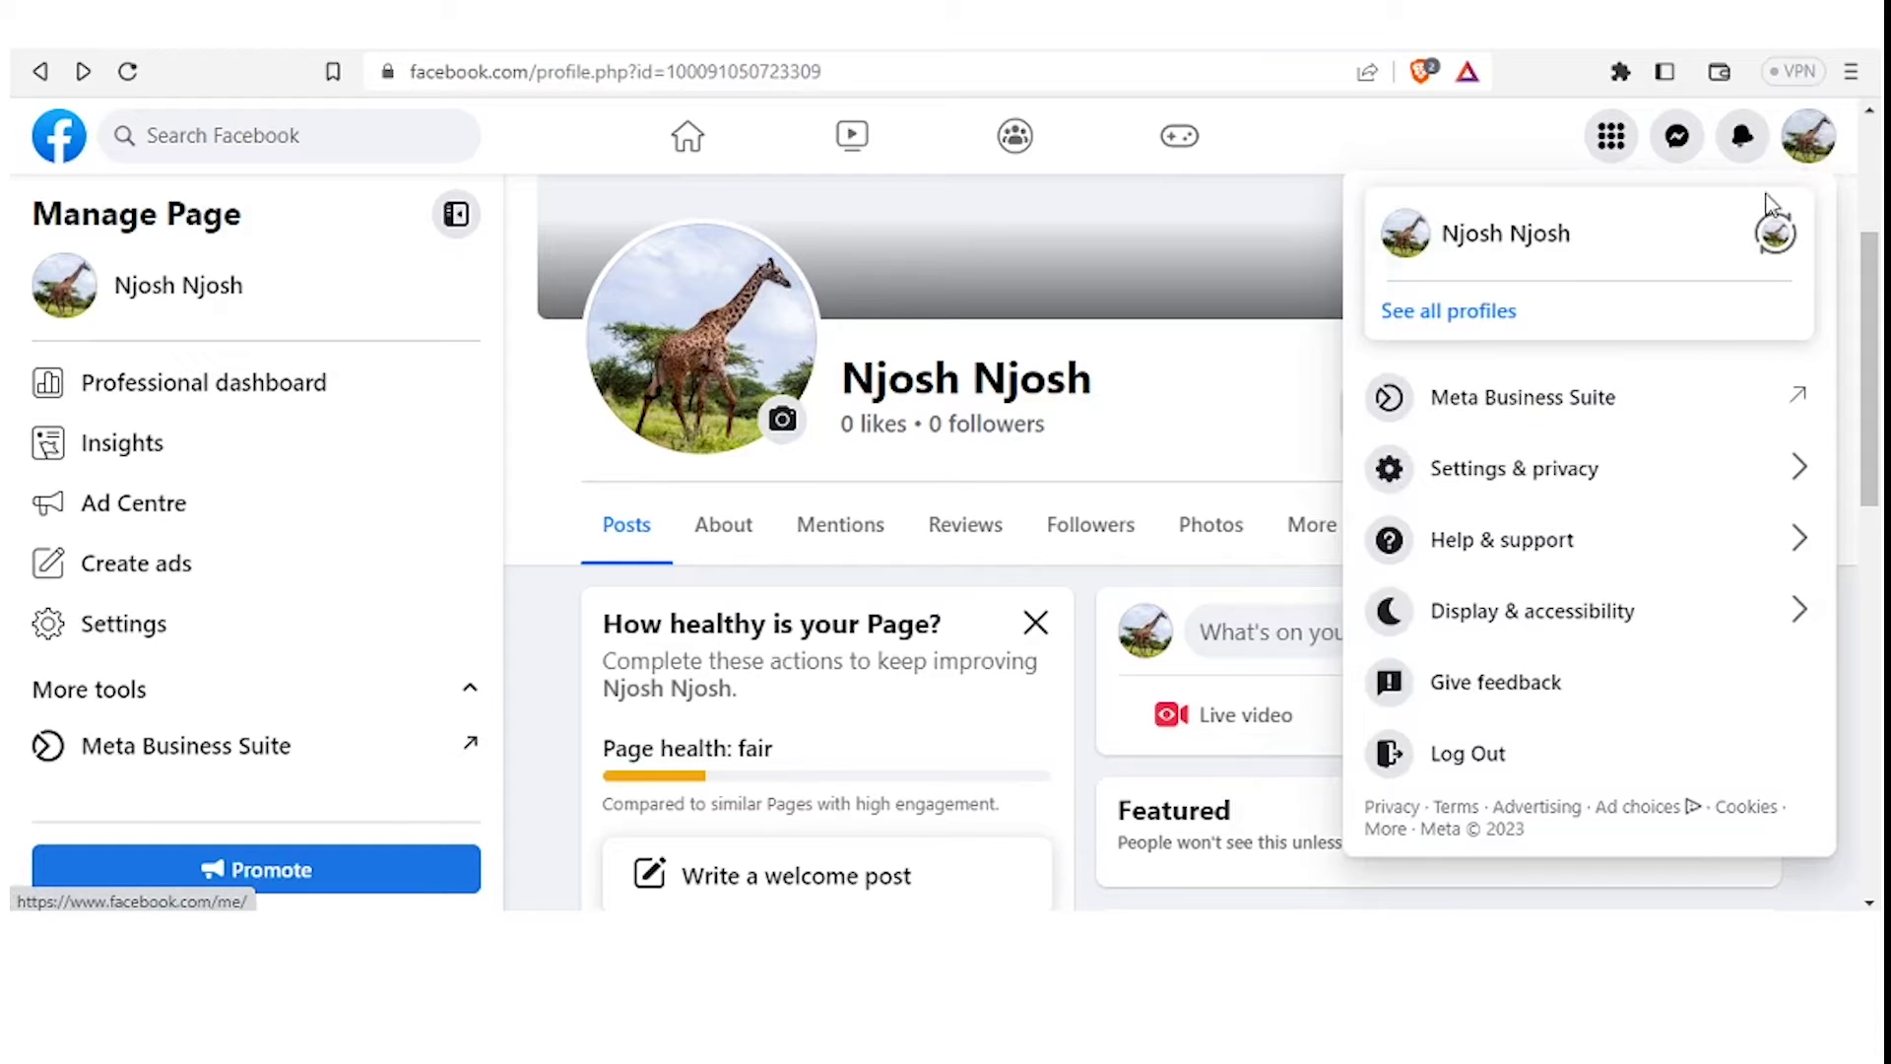
click(1720, 477)
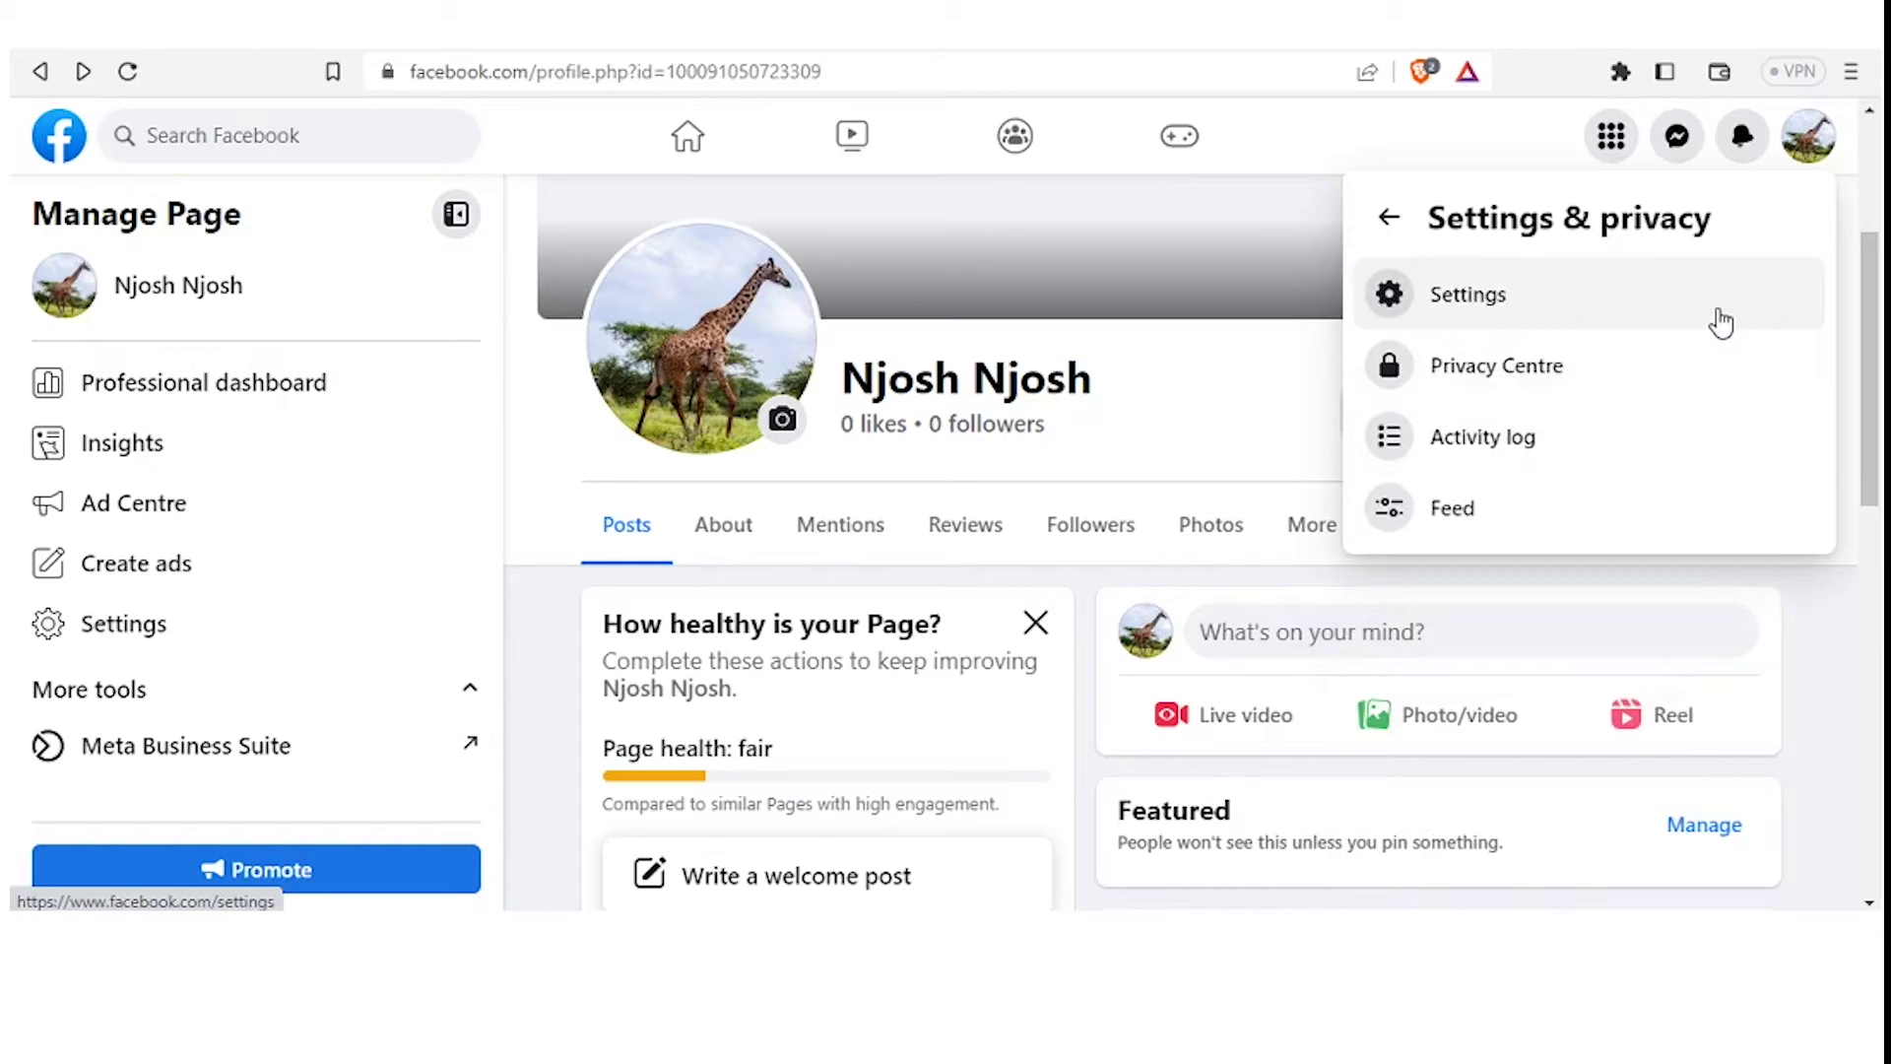
click(1720, 322)
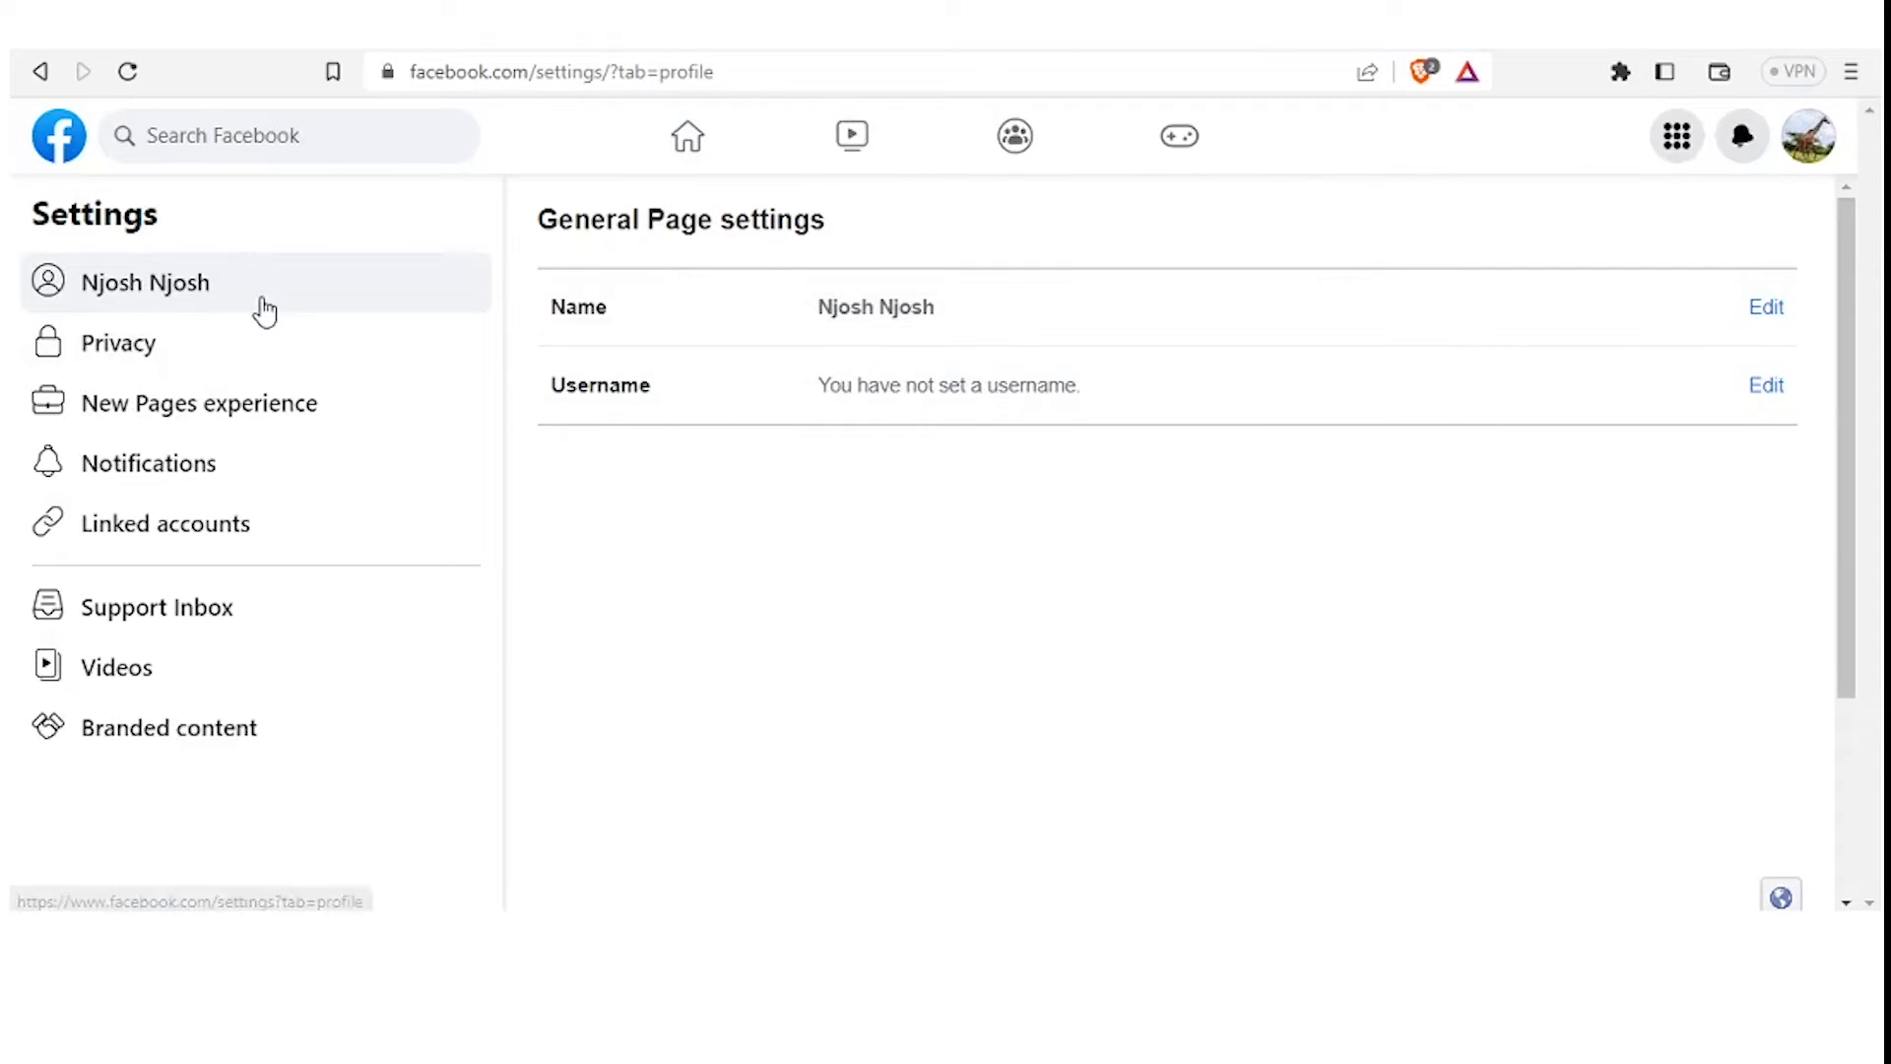
click(203, 368)
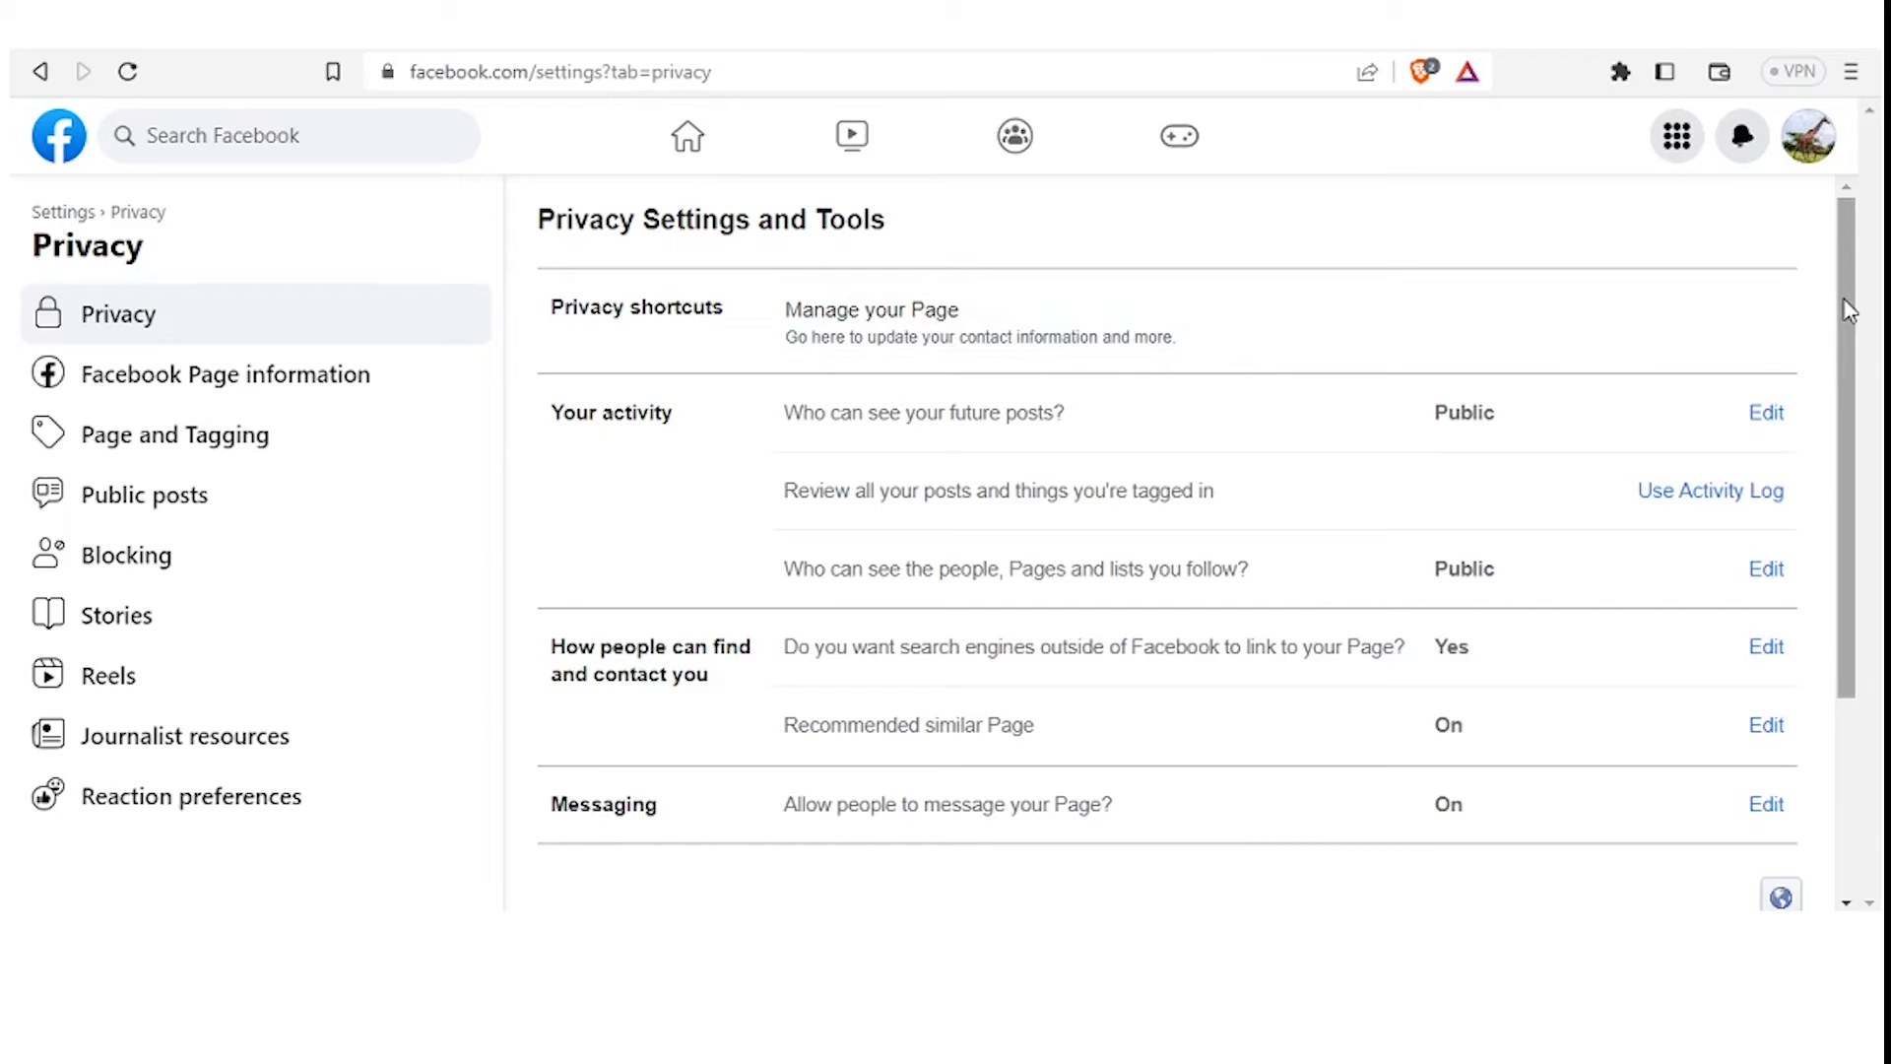
Scroll through the Privacy Settings and Tools options, then return to the Page's About view
drag(1844, 300, 1811, 496)
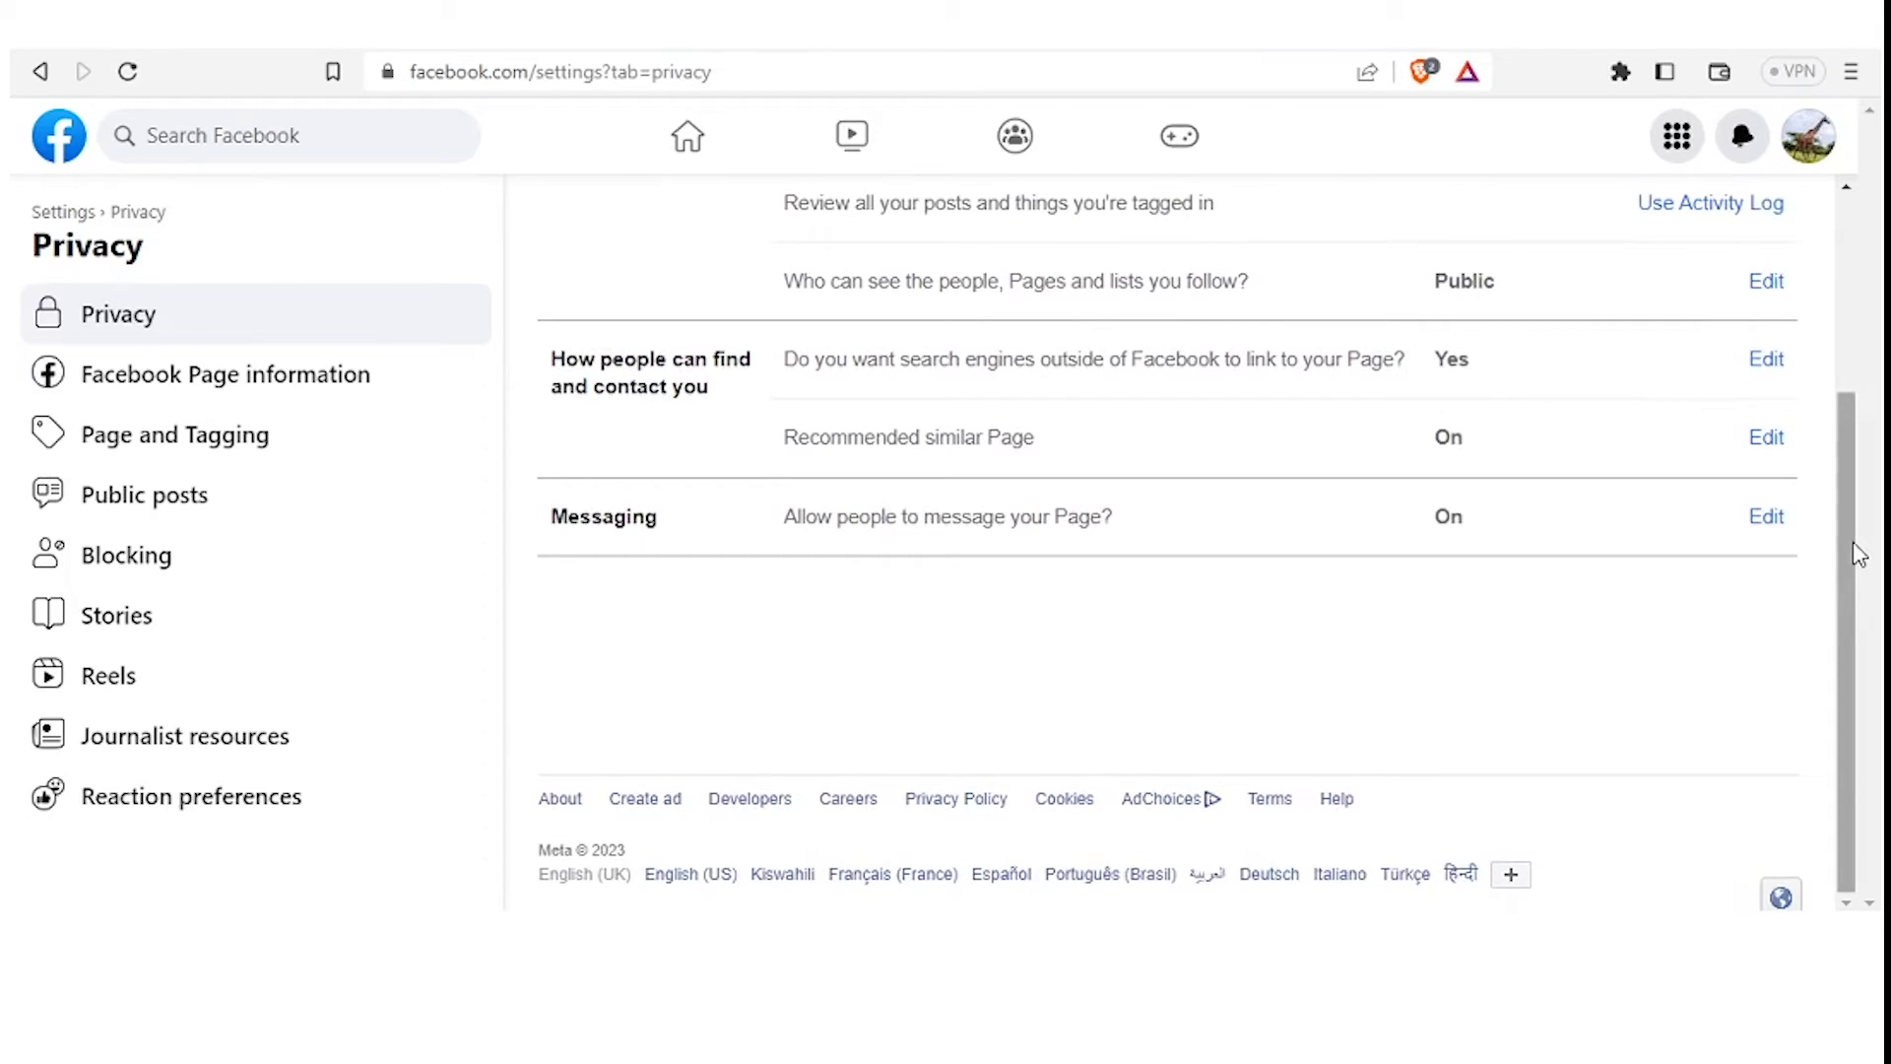
drag(1858, 554, 1846, 274)
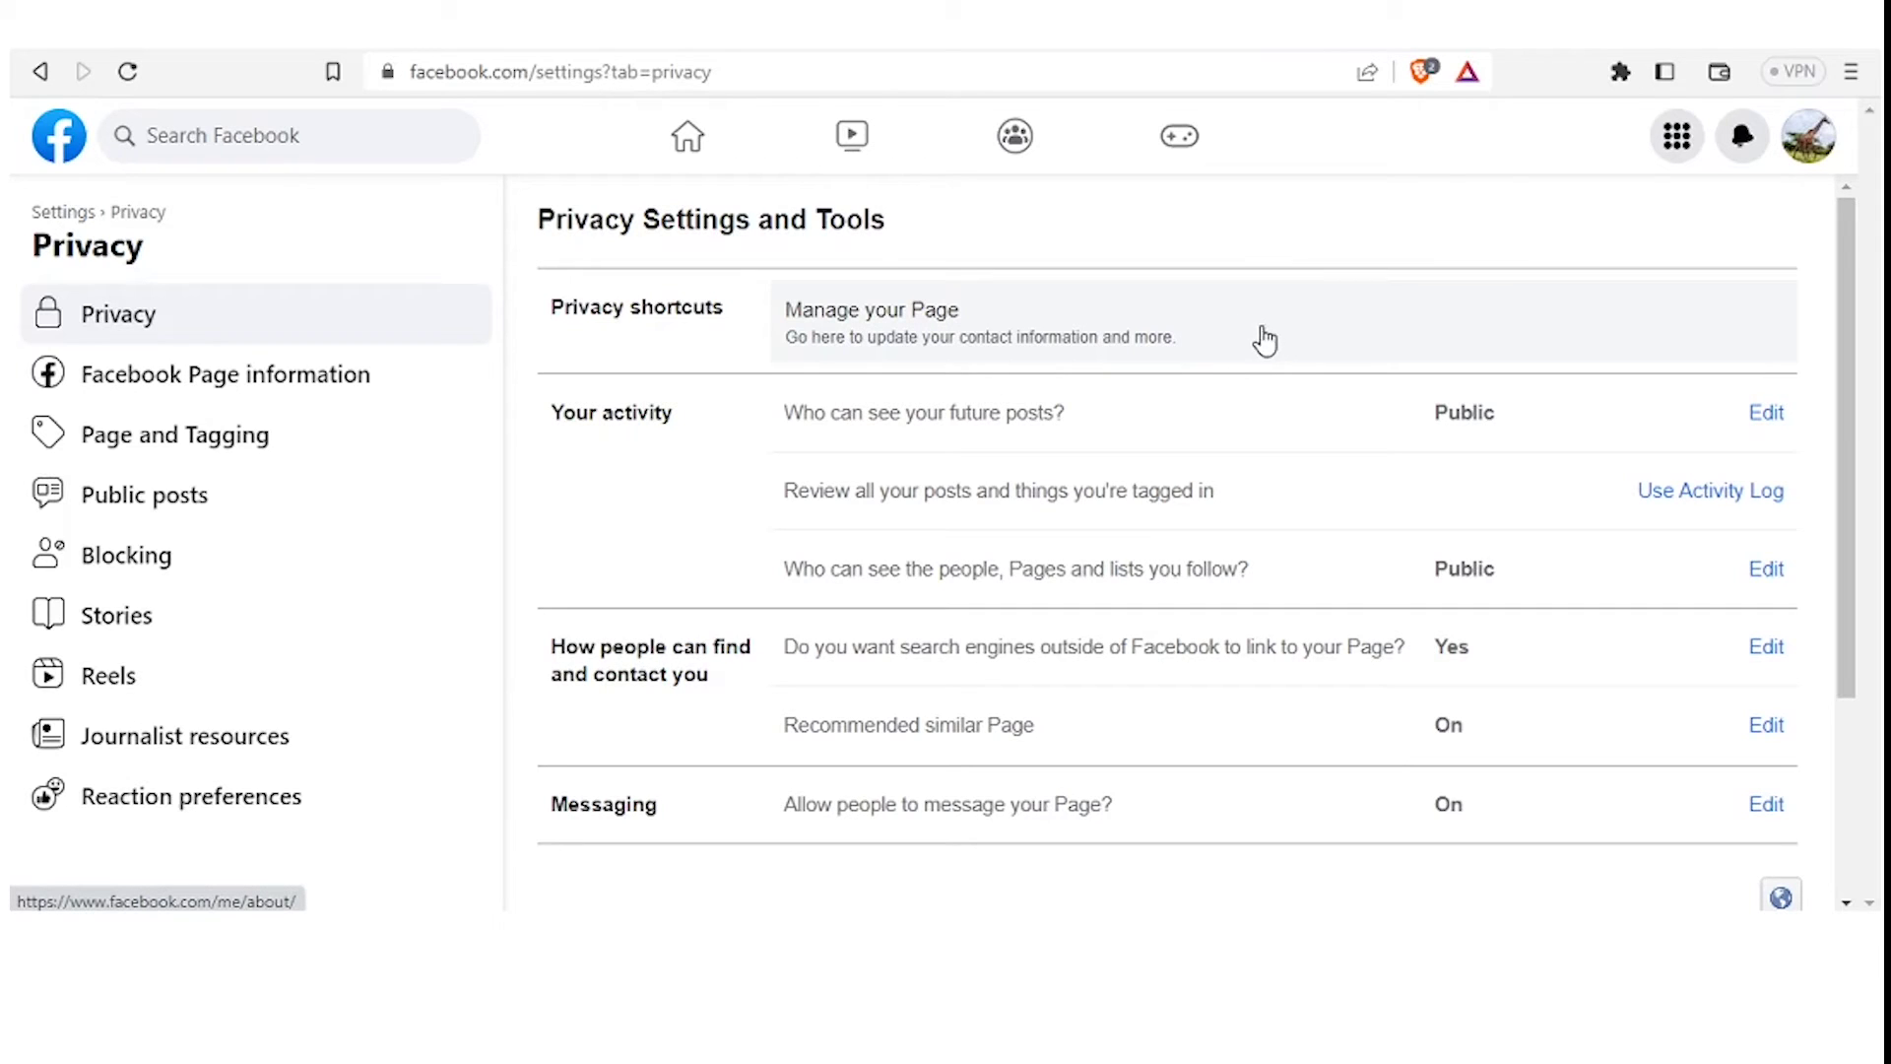
click(1154, 342)
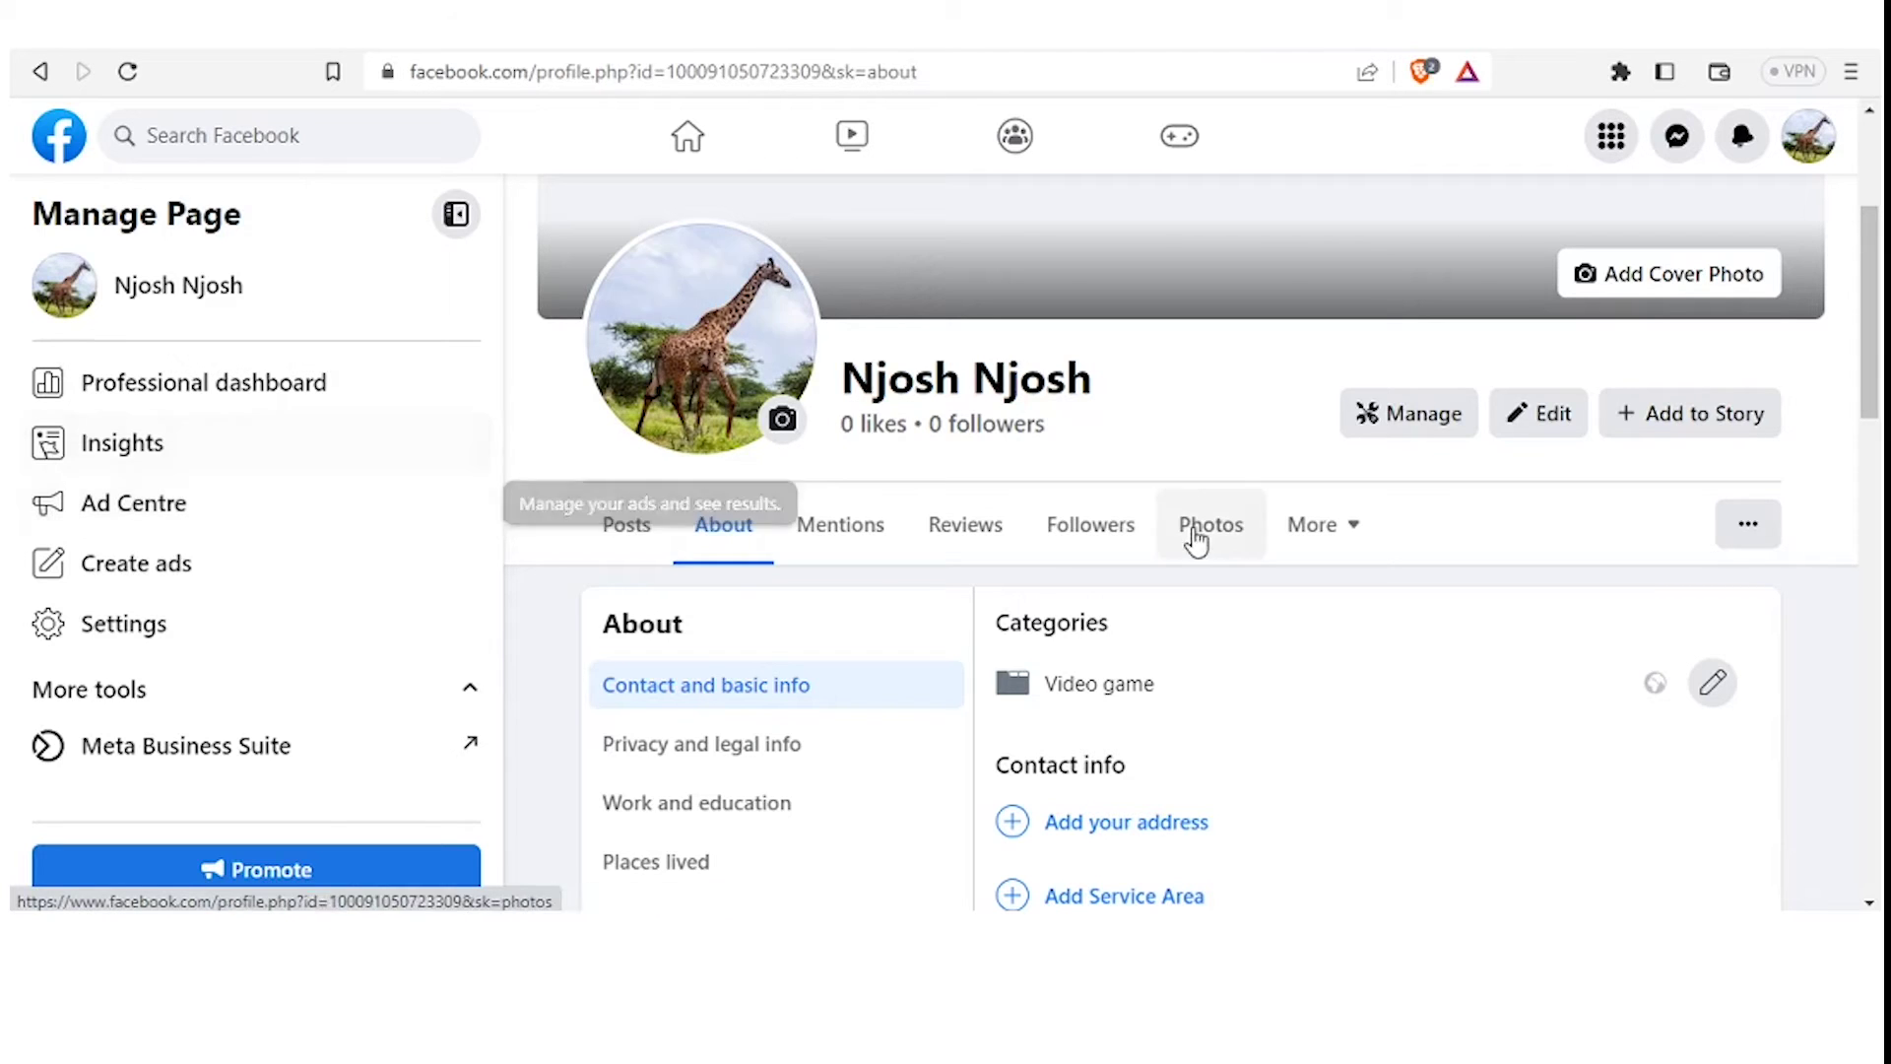
Open the Page's professional dashboard with Manage and scroll the sidebar down to Your tools
click(1420, 429)
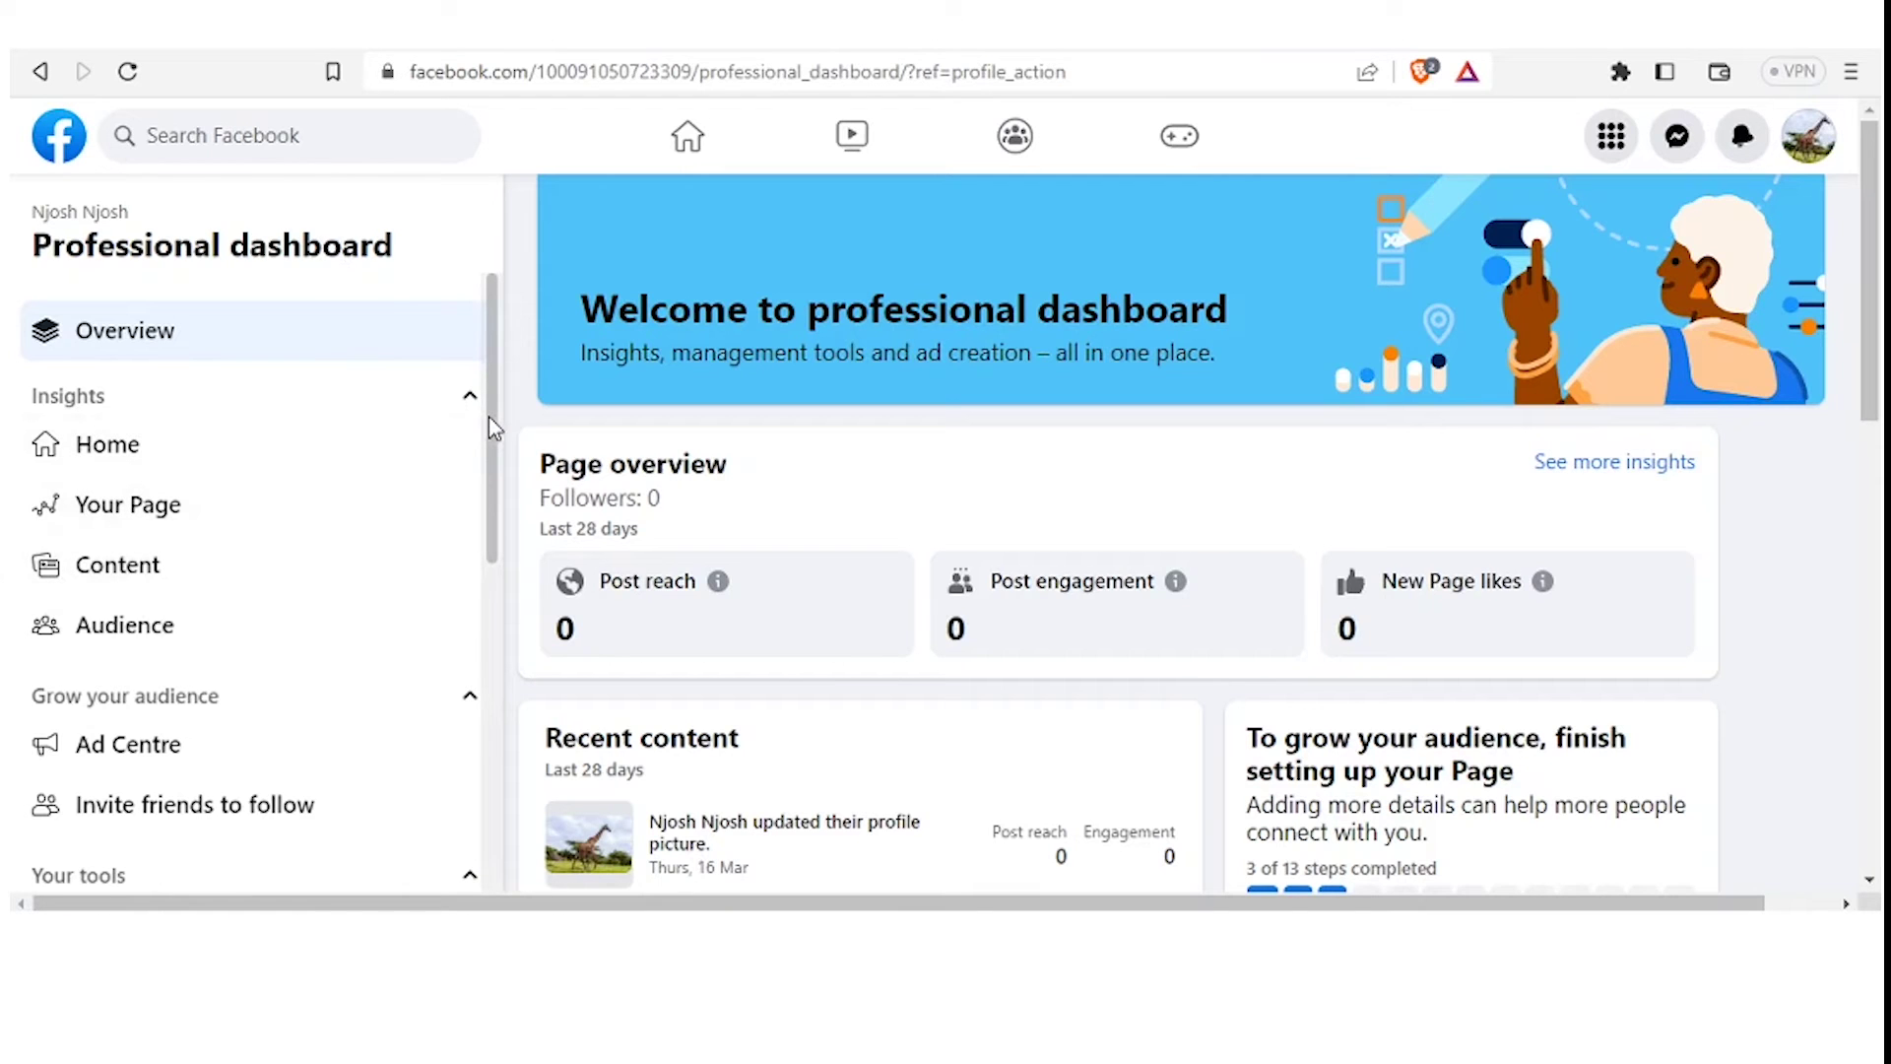
scroll(487, 453, down, 3)
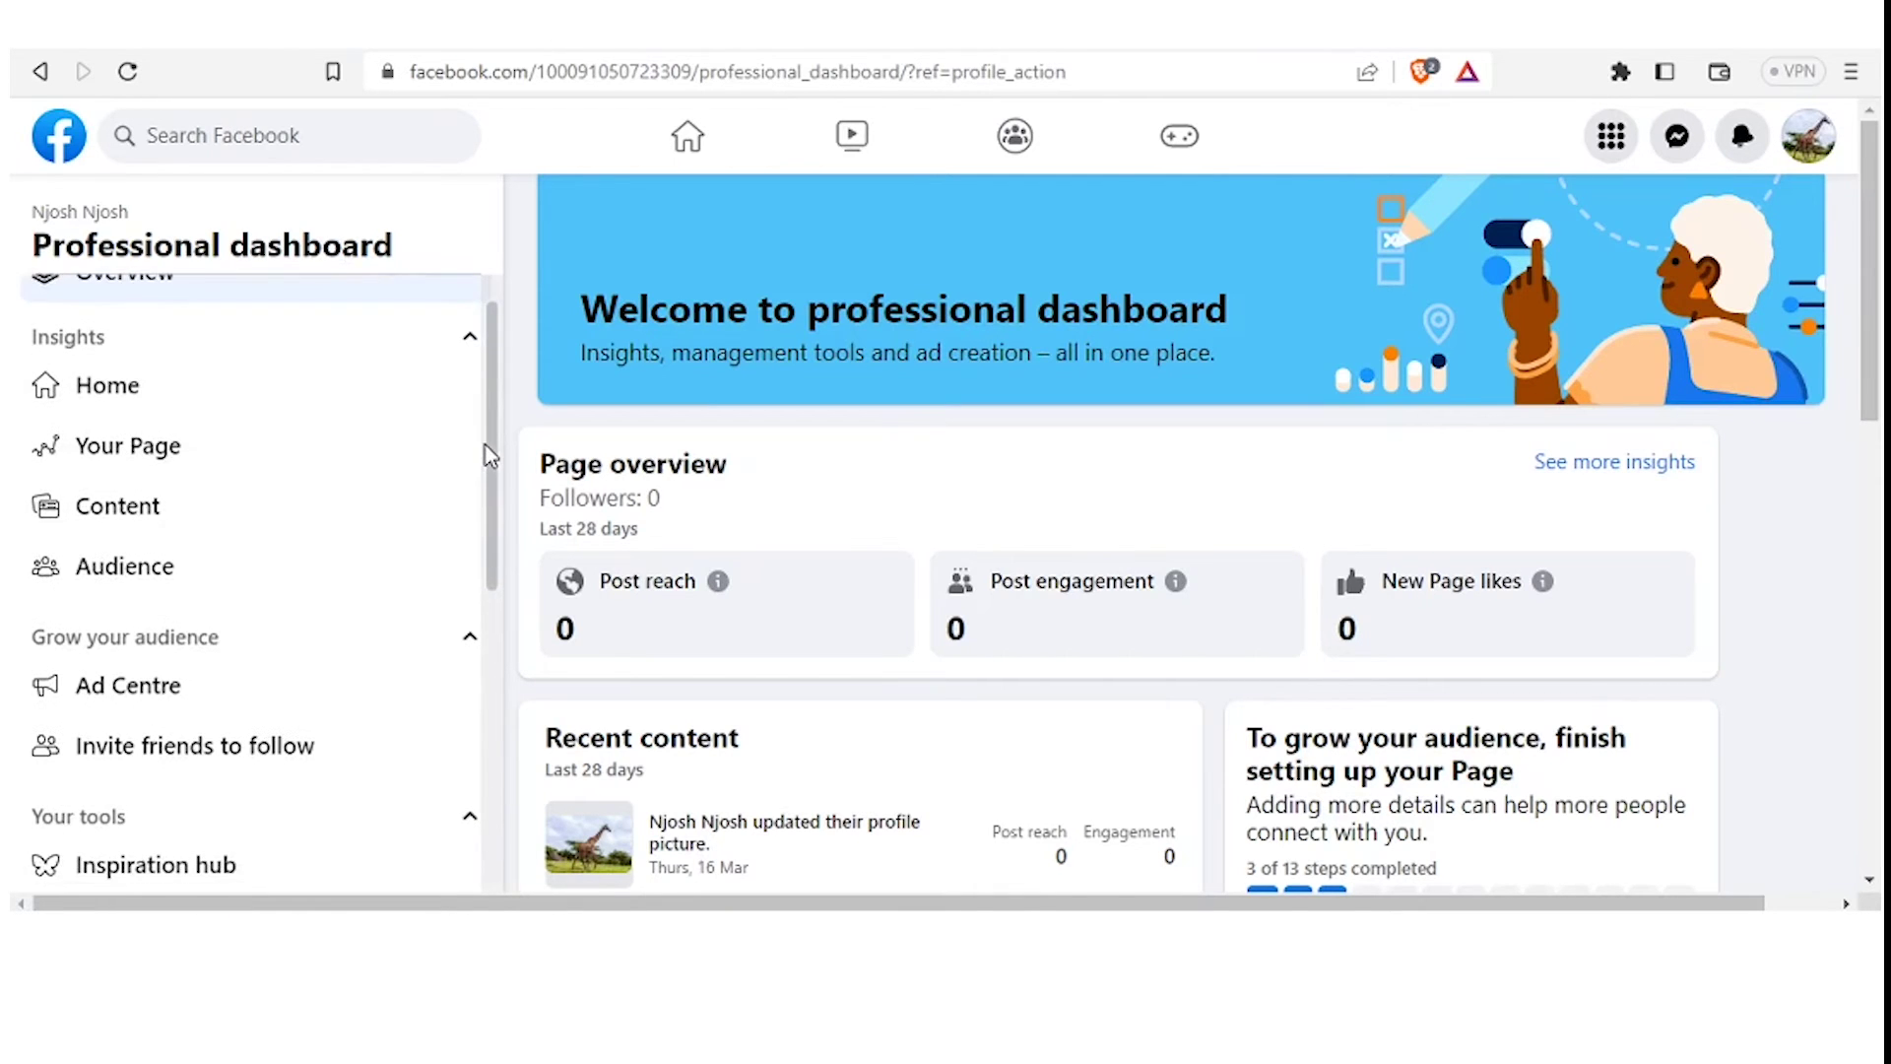
scroll(477, 513, down, 5)
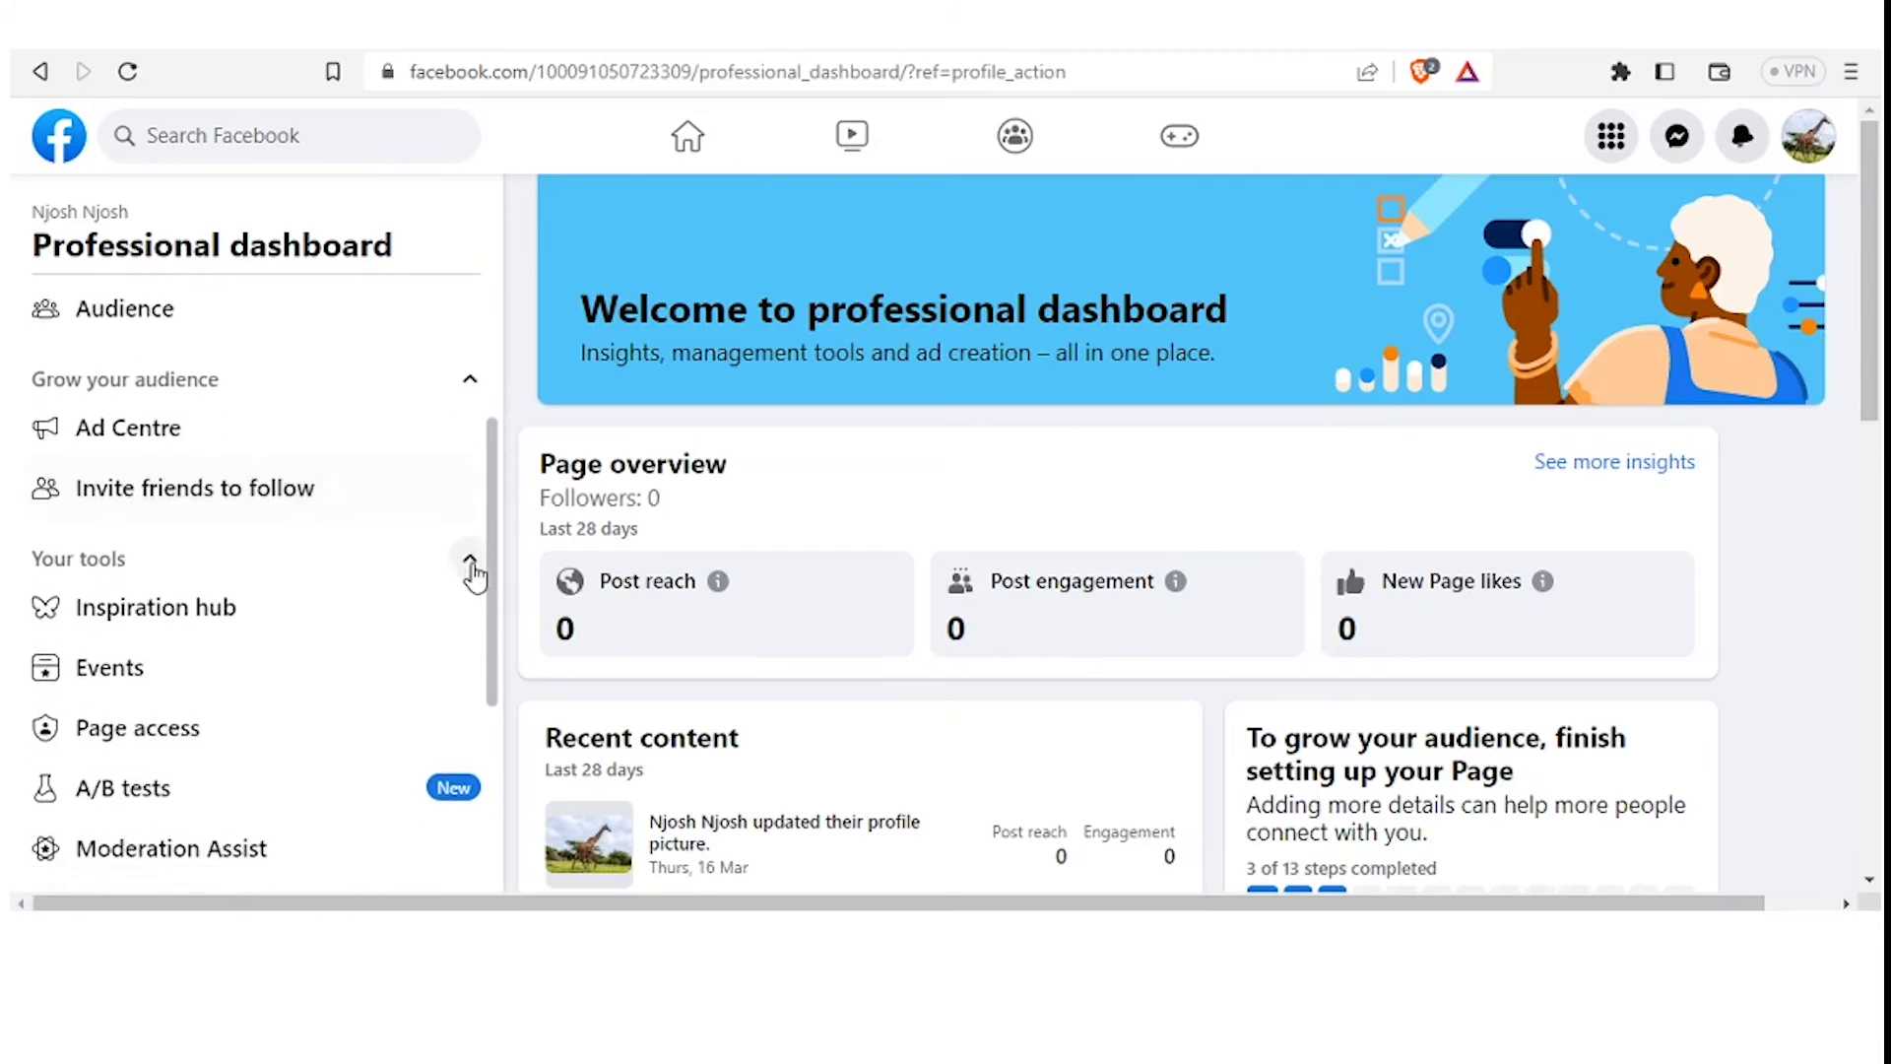
scroll(475, 641, down, 1)
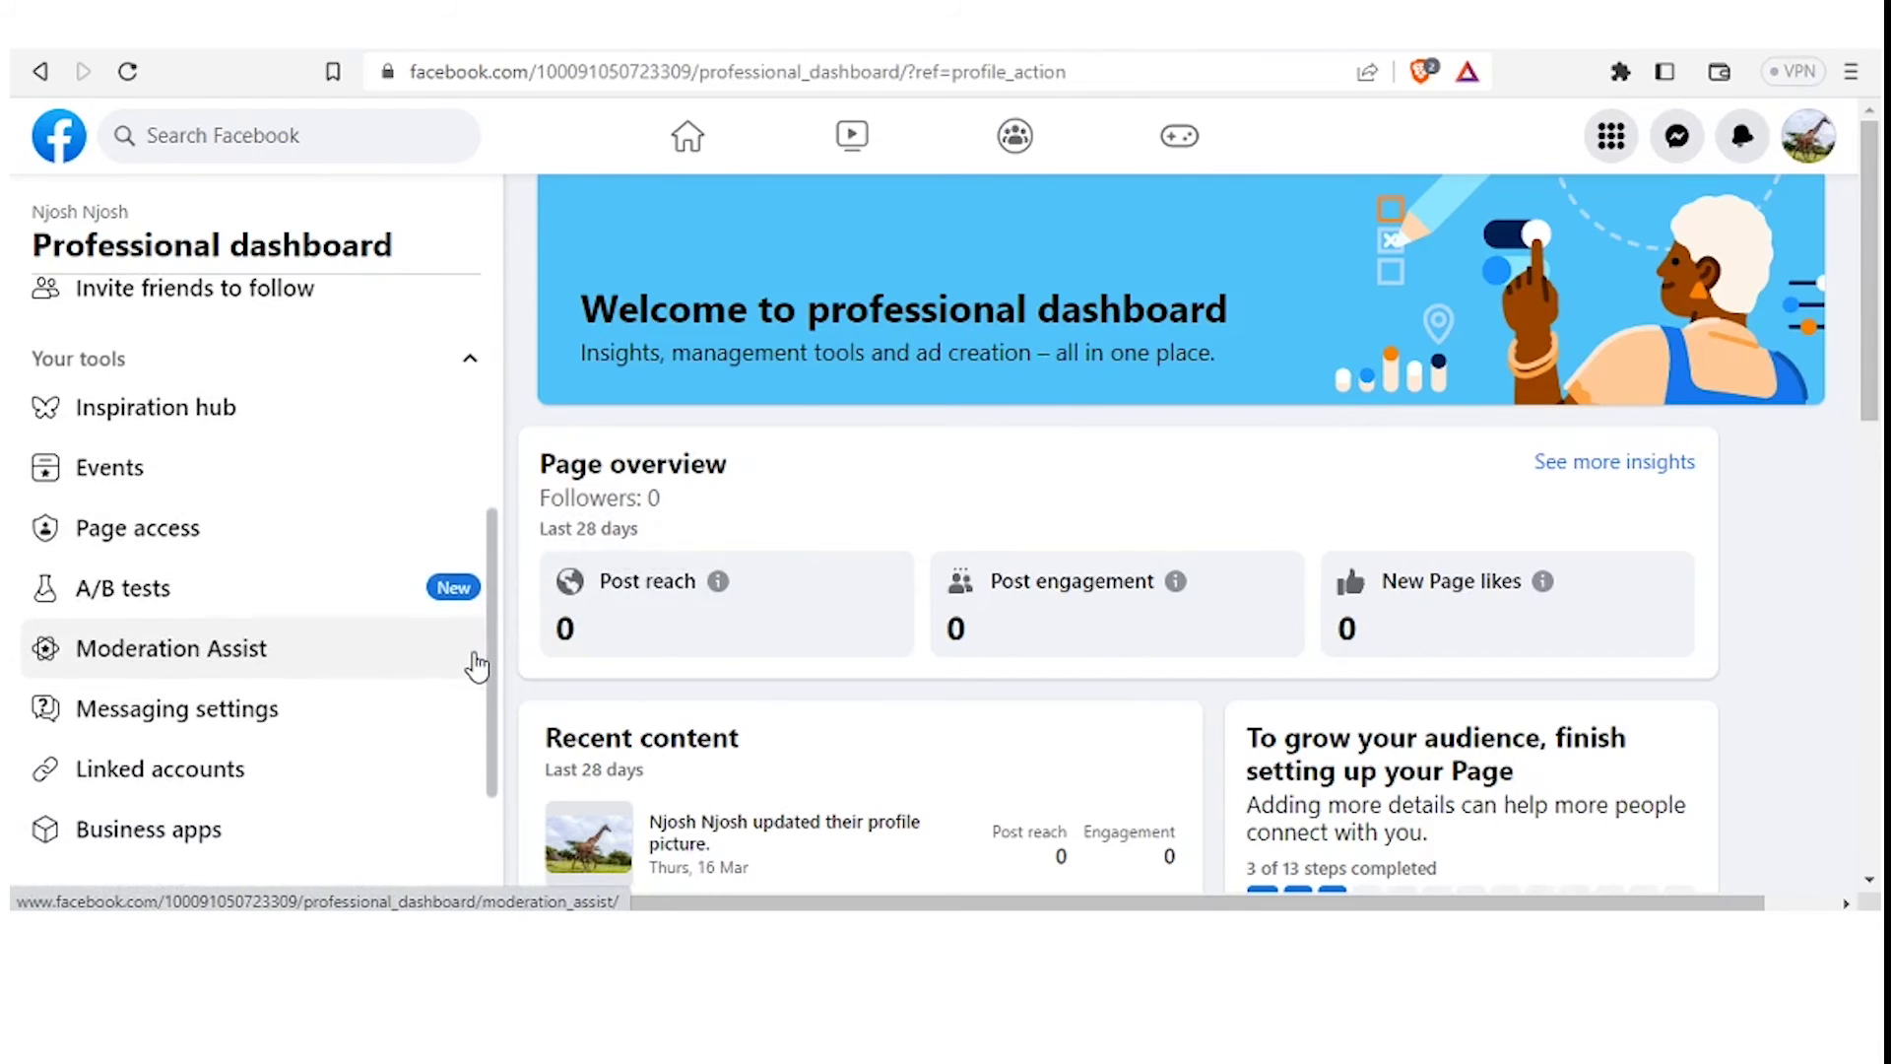
scroll(476, 667, down, 1)
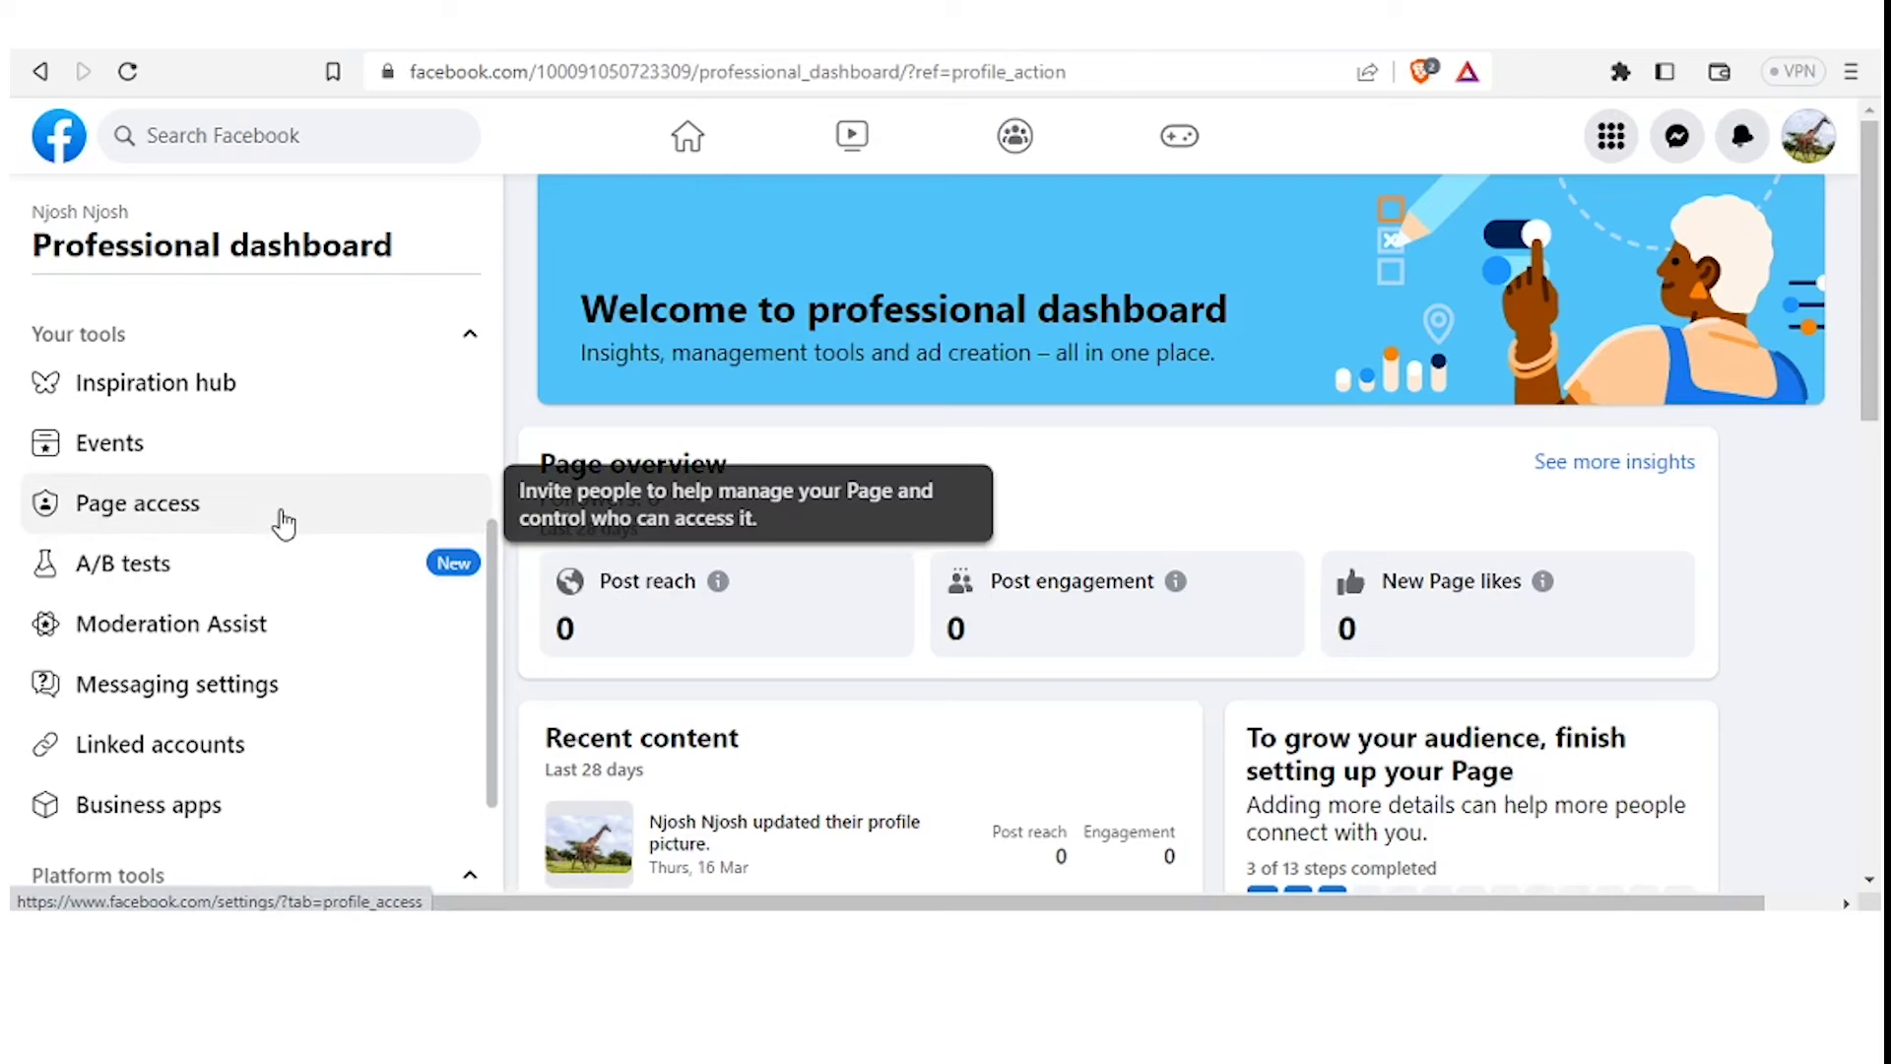
Open Page access under Your tools and start adding someone with Facebook access
click(284, 523)
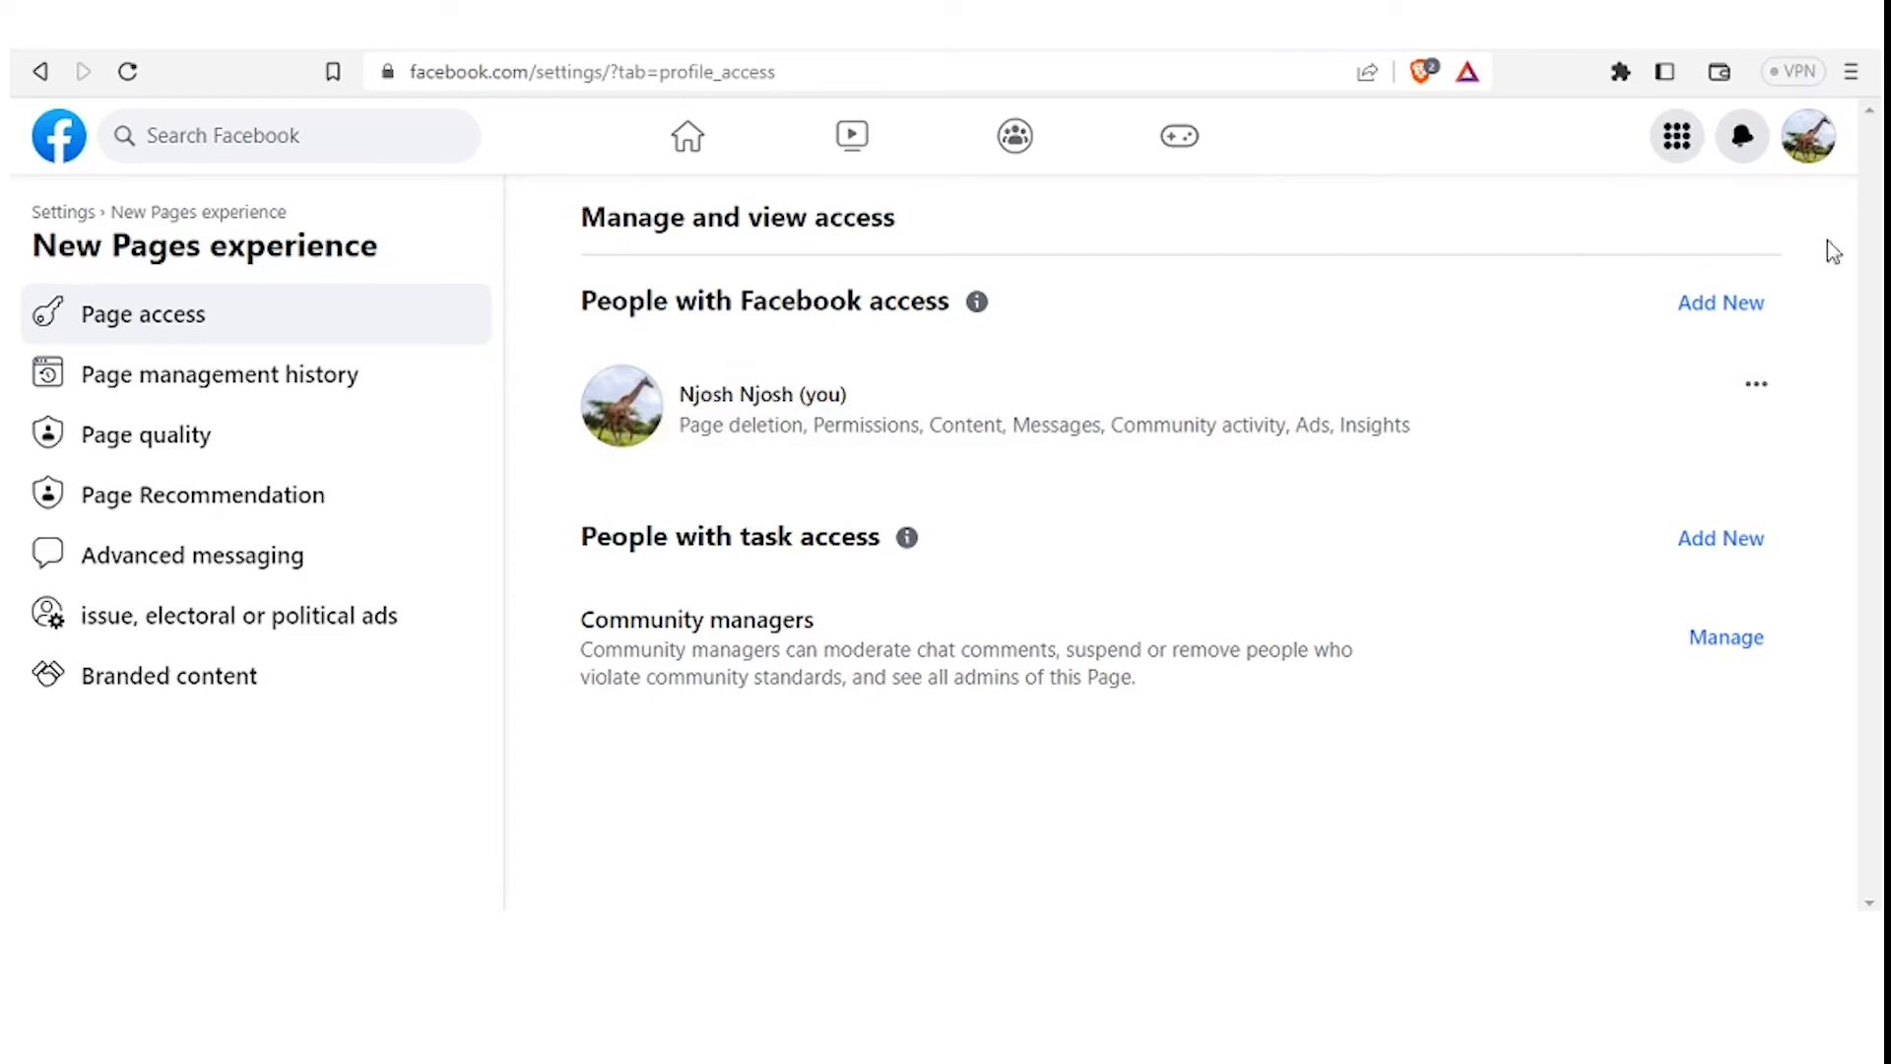
click(1750, 307)
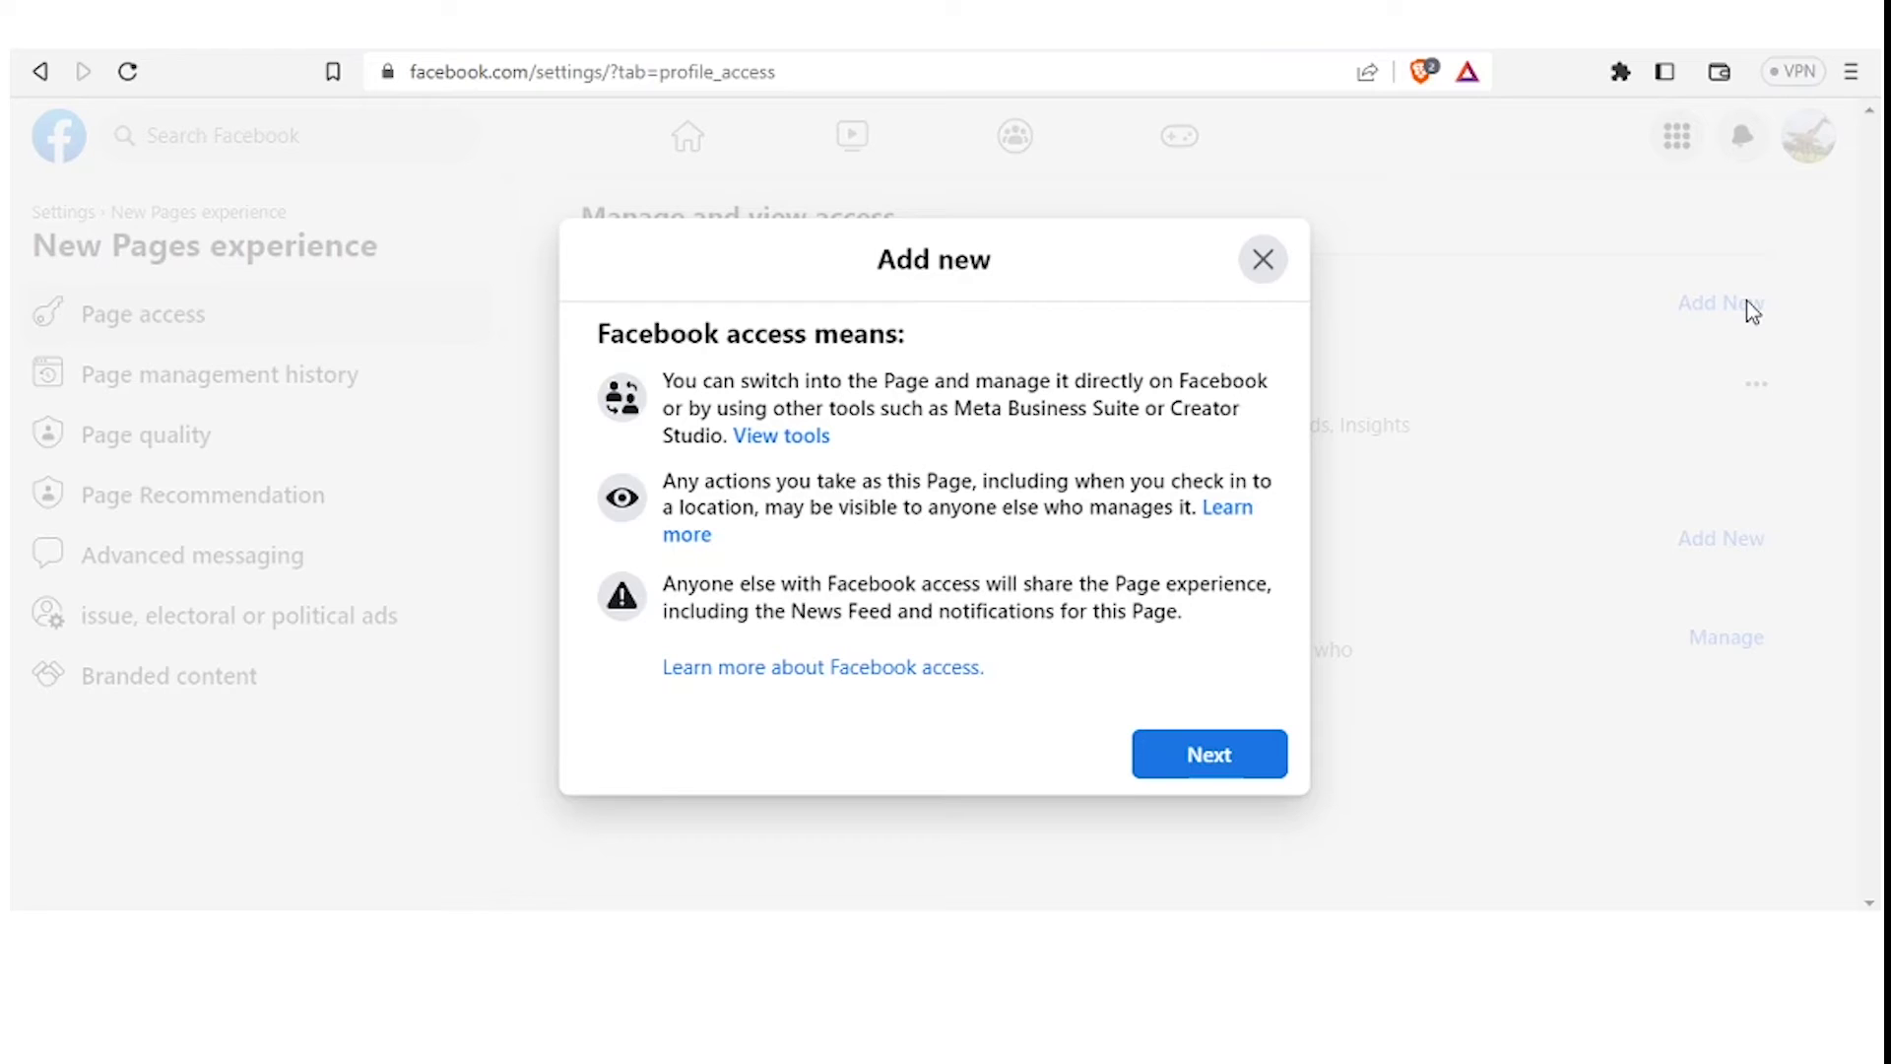
Continue past the Facebook access explanation to choosing who gets access
click(1257, 754)
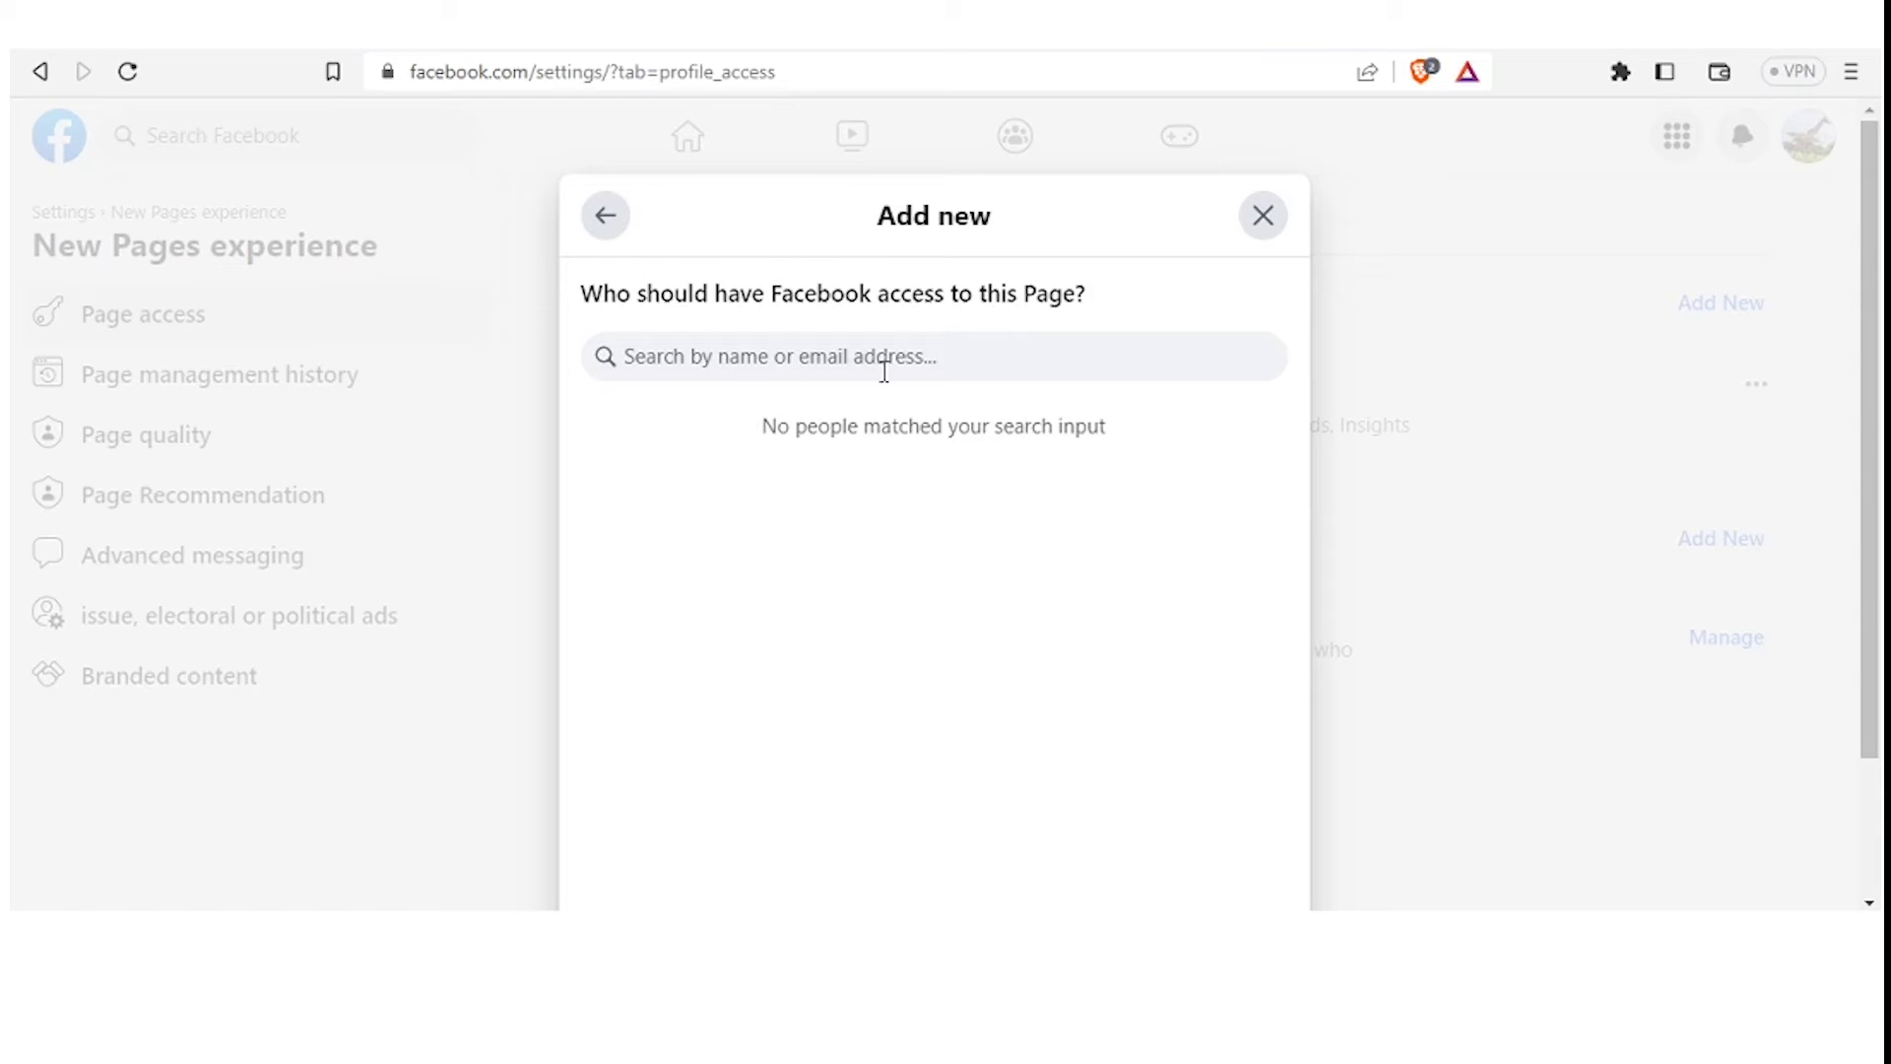
Search the Add new dialog for the person using several name variations
click(947, 361)
text(Tom)
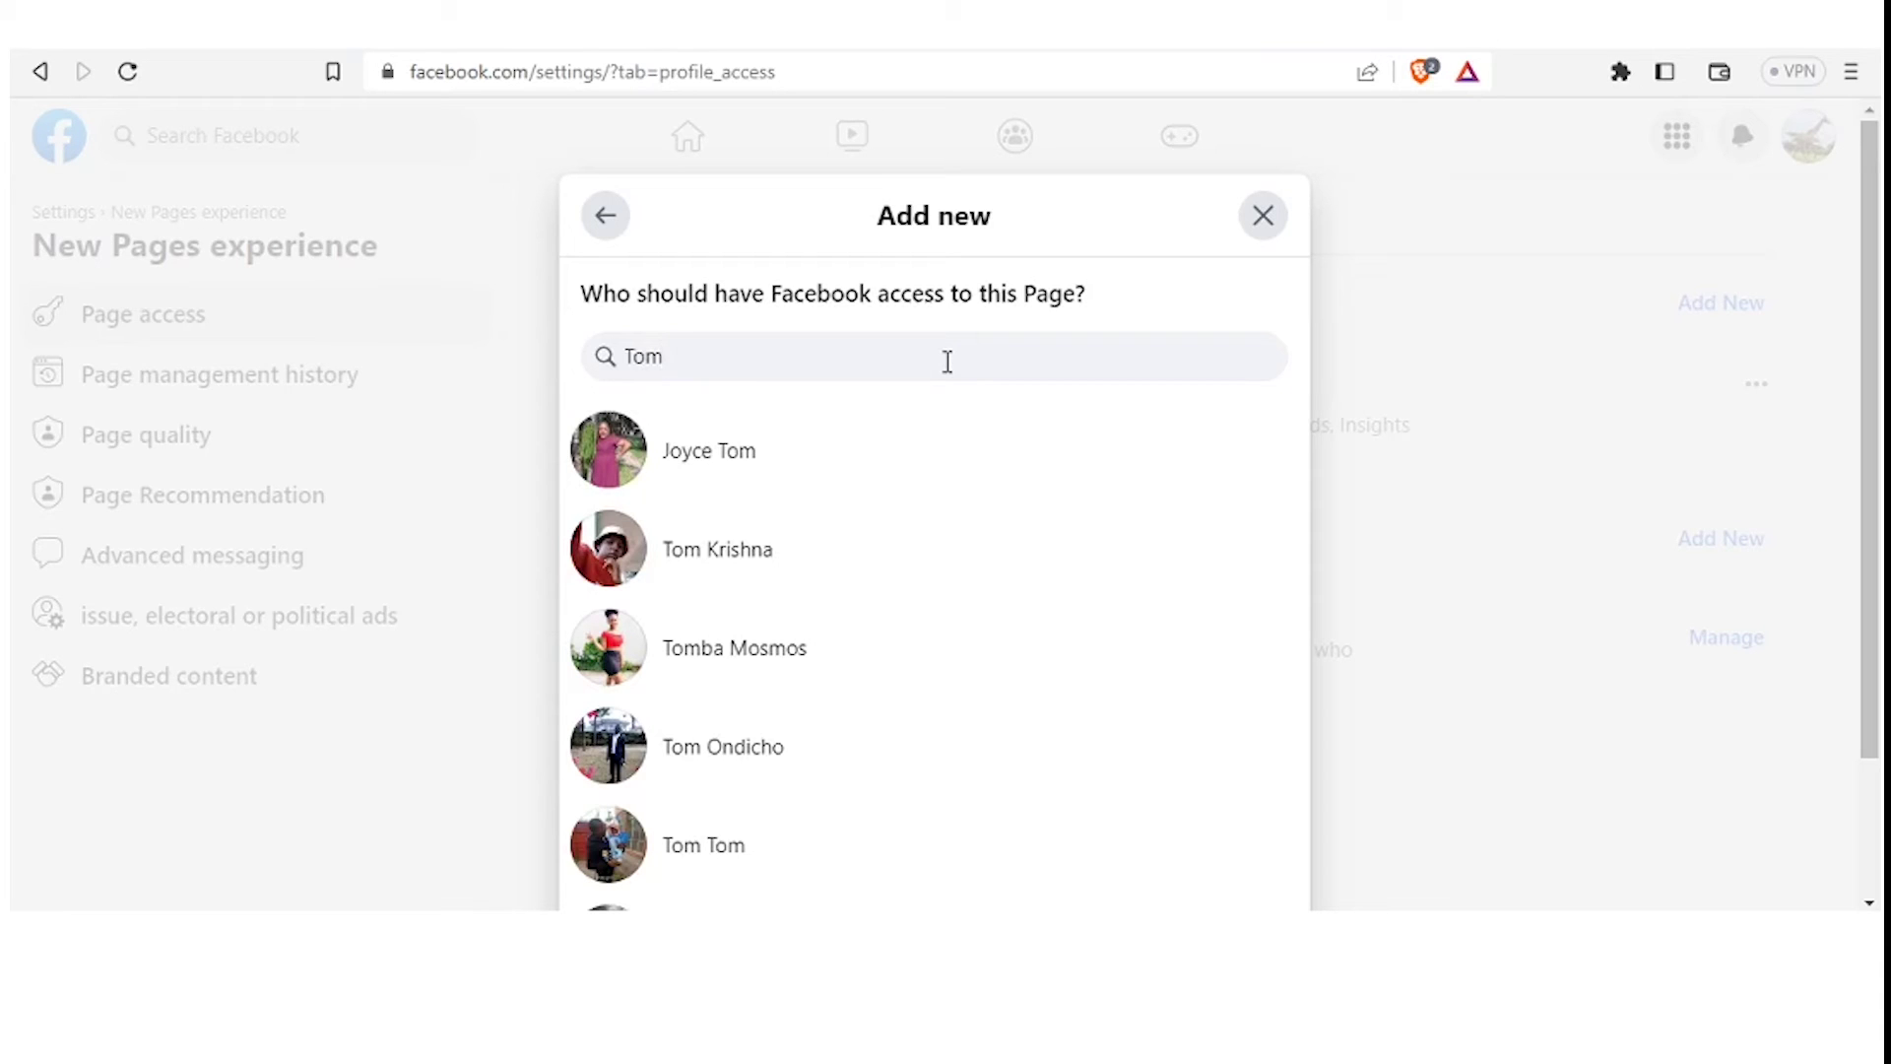
key(BackSpace)
key(BackSpace)
key(BackSpace)
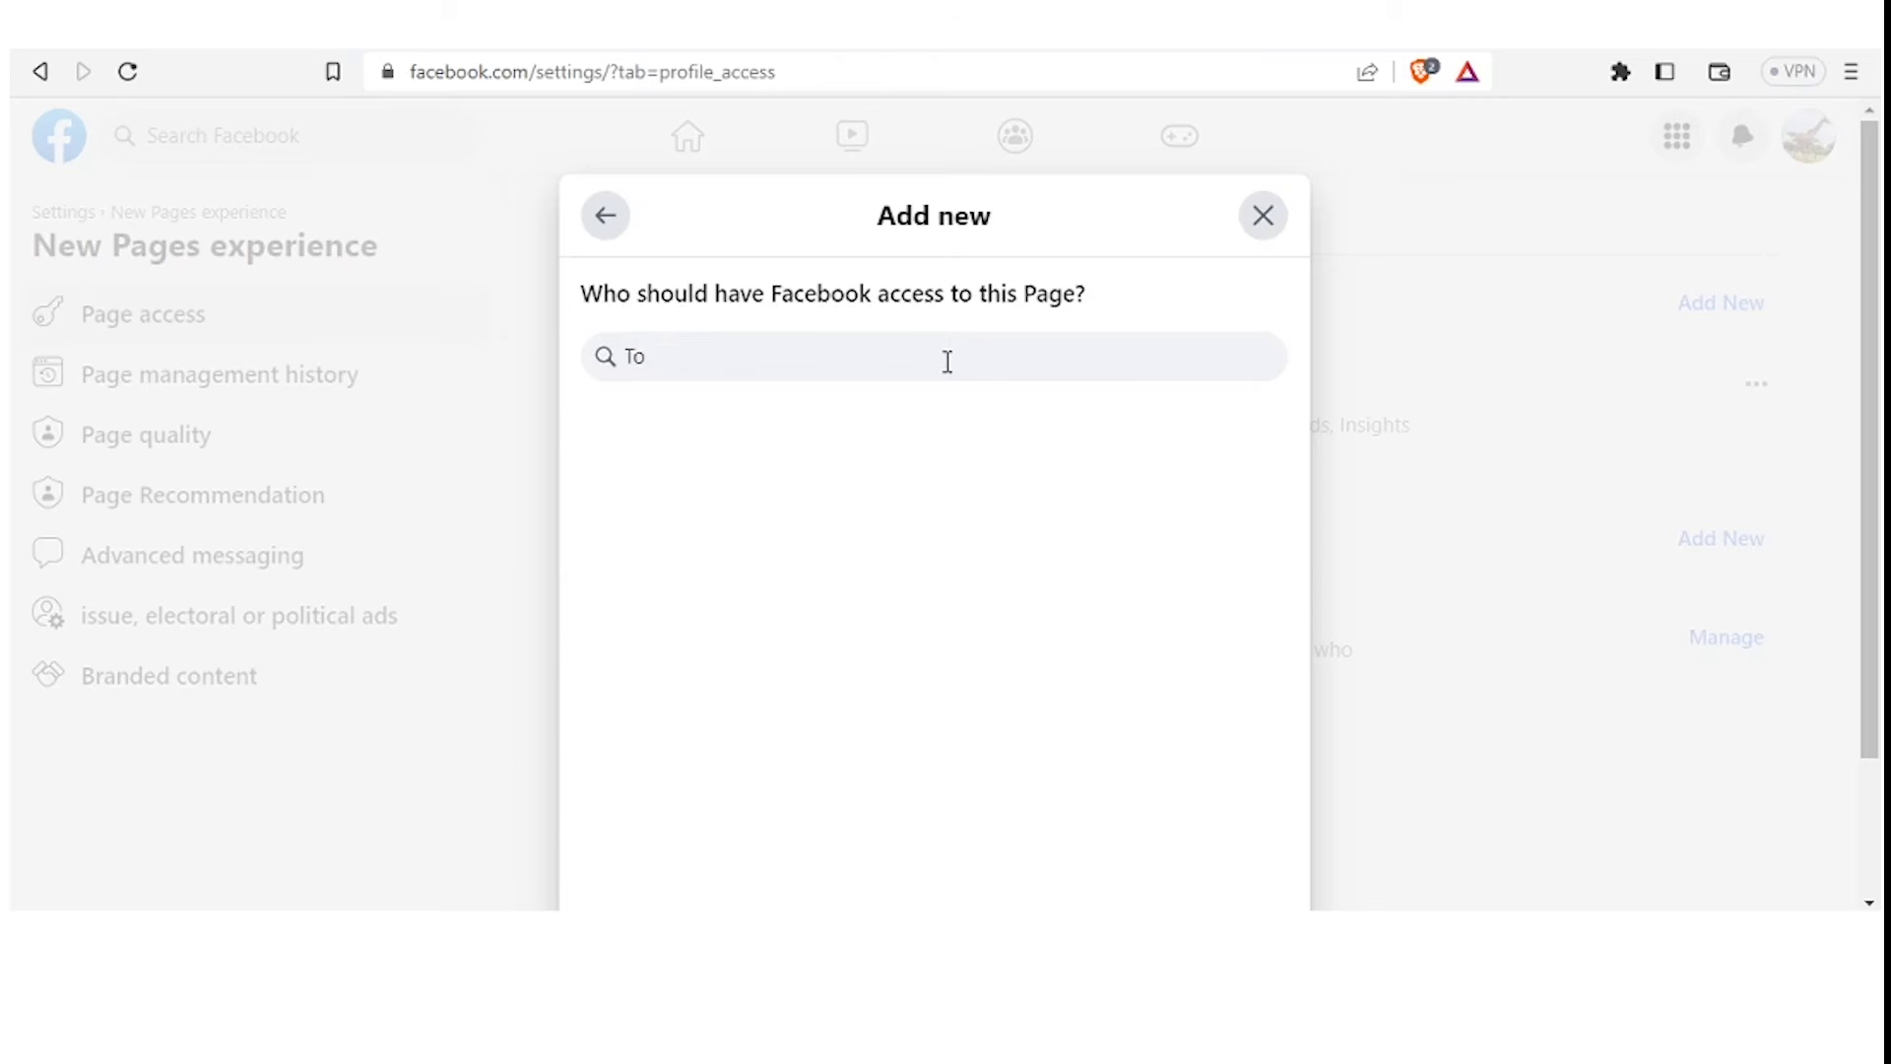
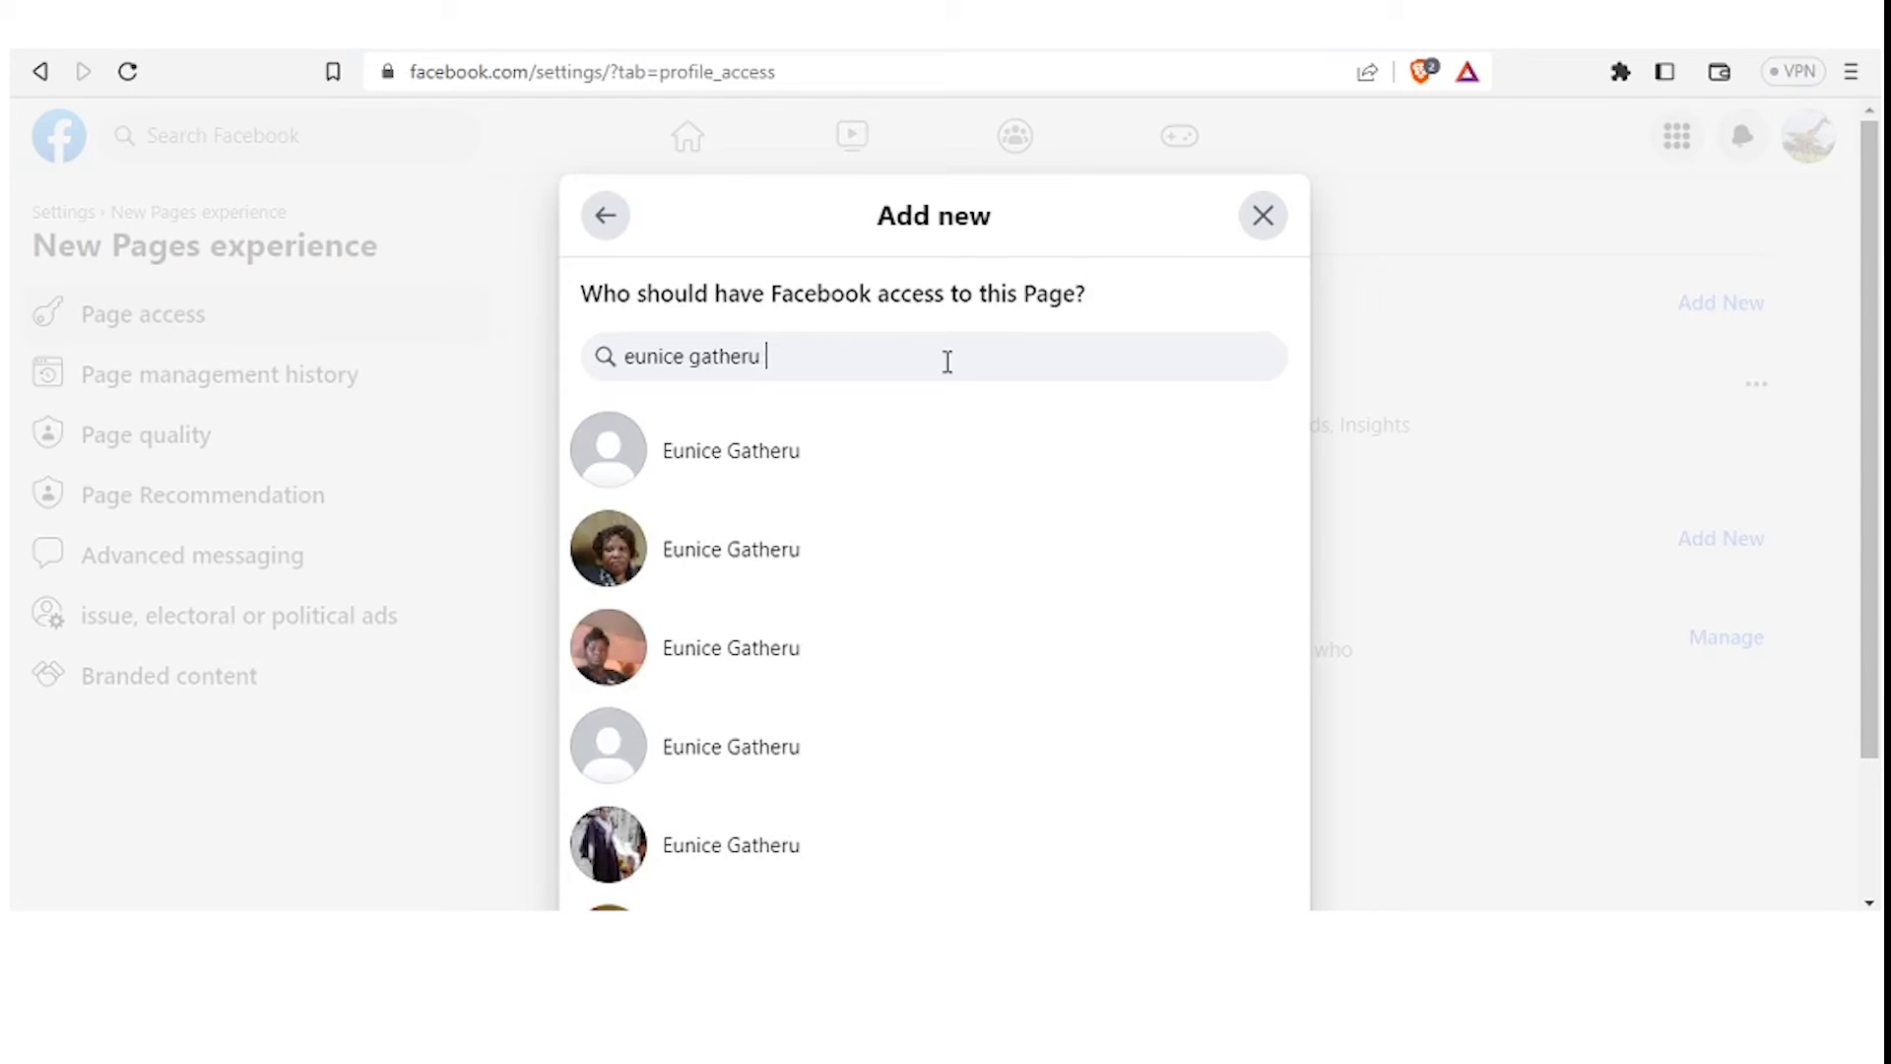
text( ma)
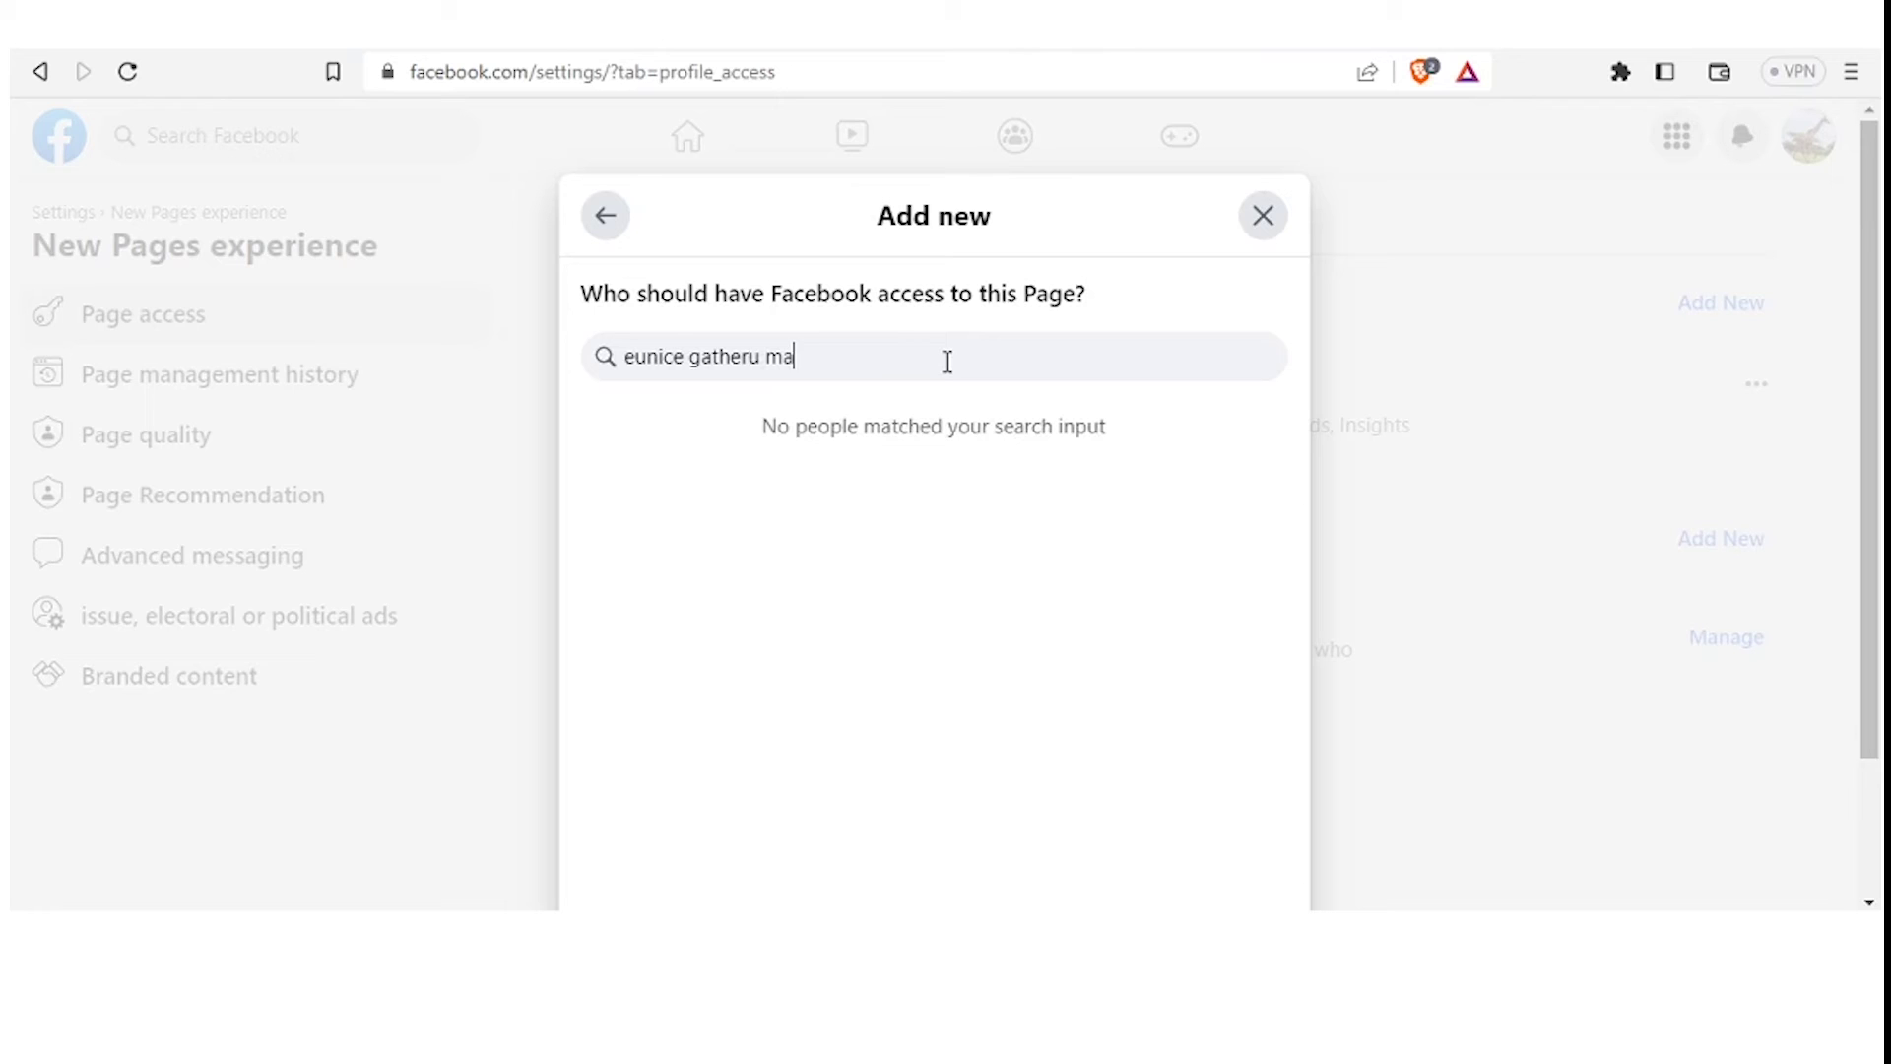
key(BackSpace)
key(BackSpace)
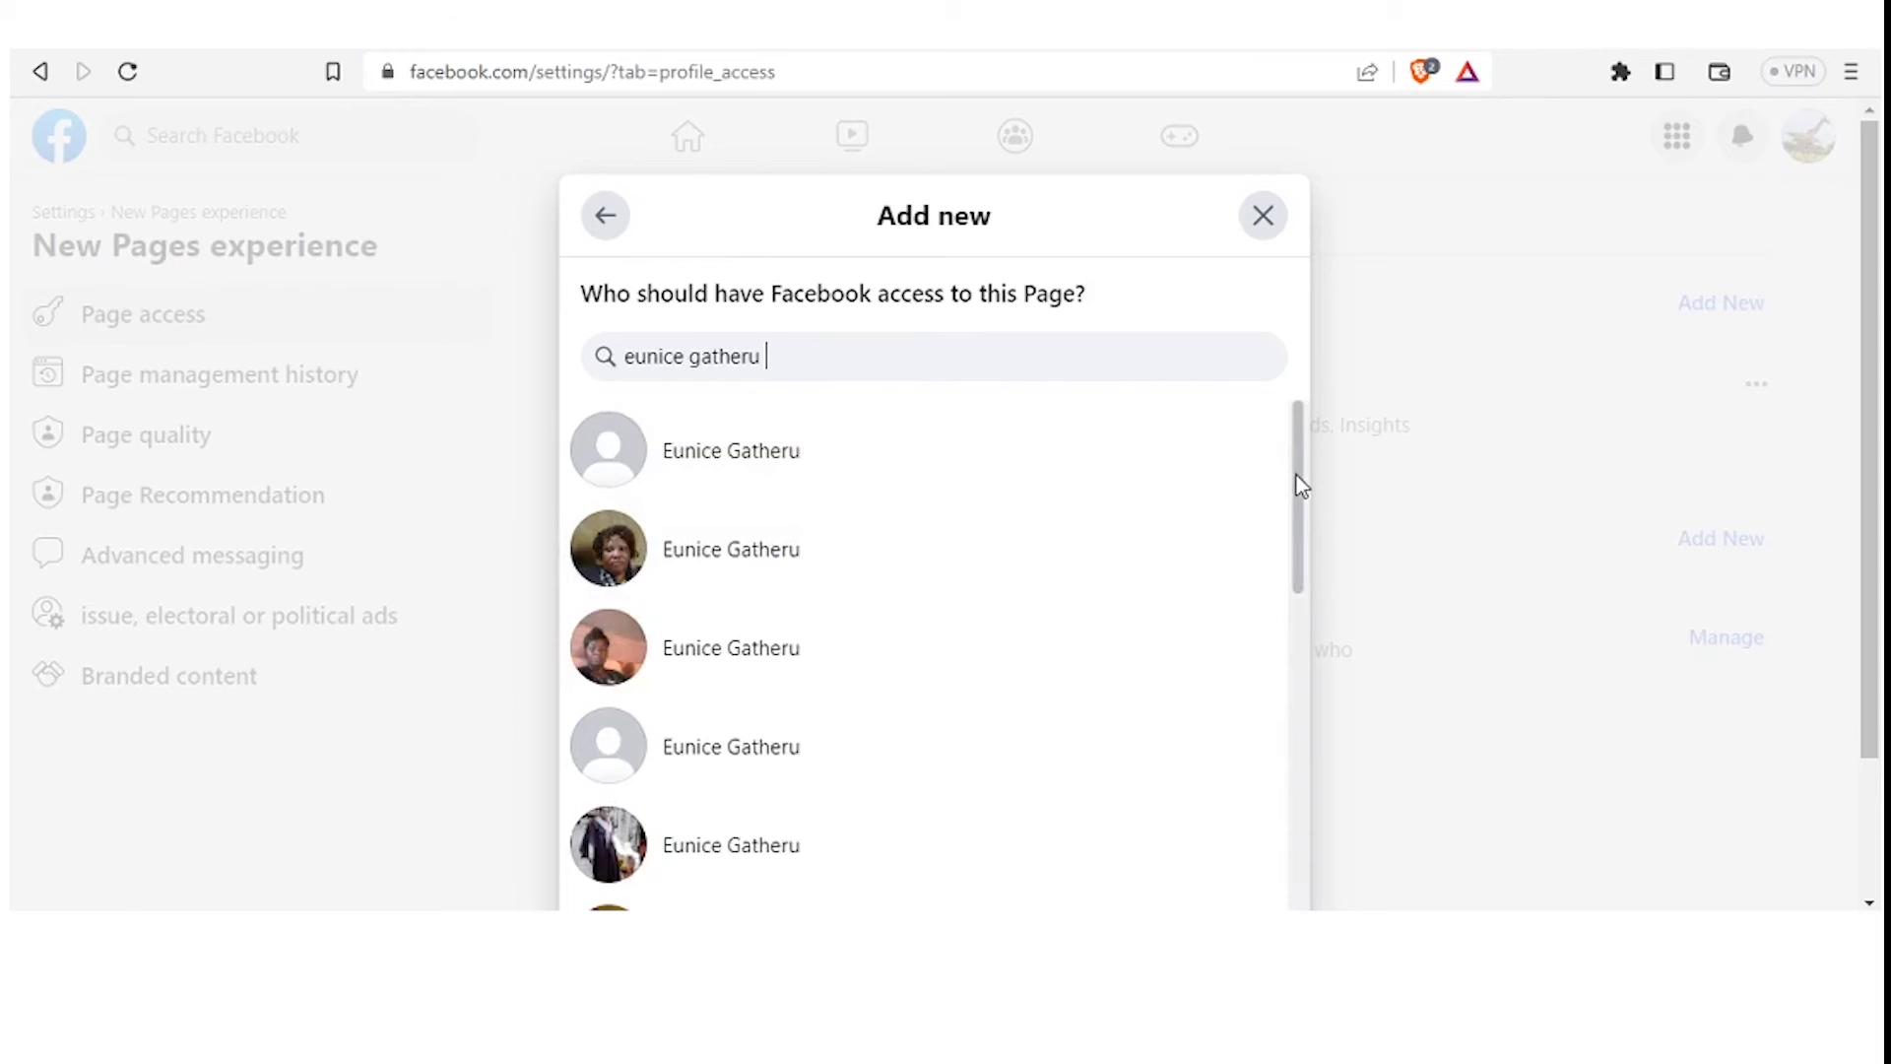
scroll(1299, 492, down, 5)
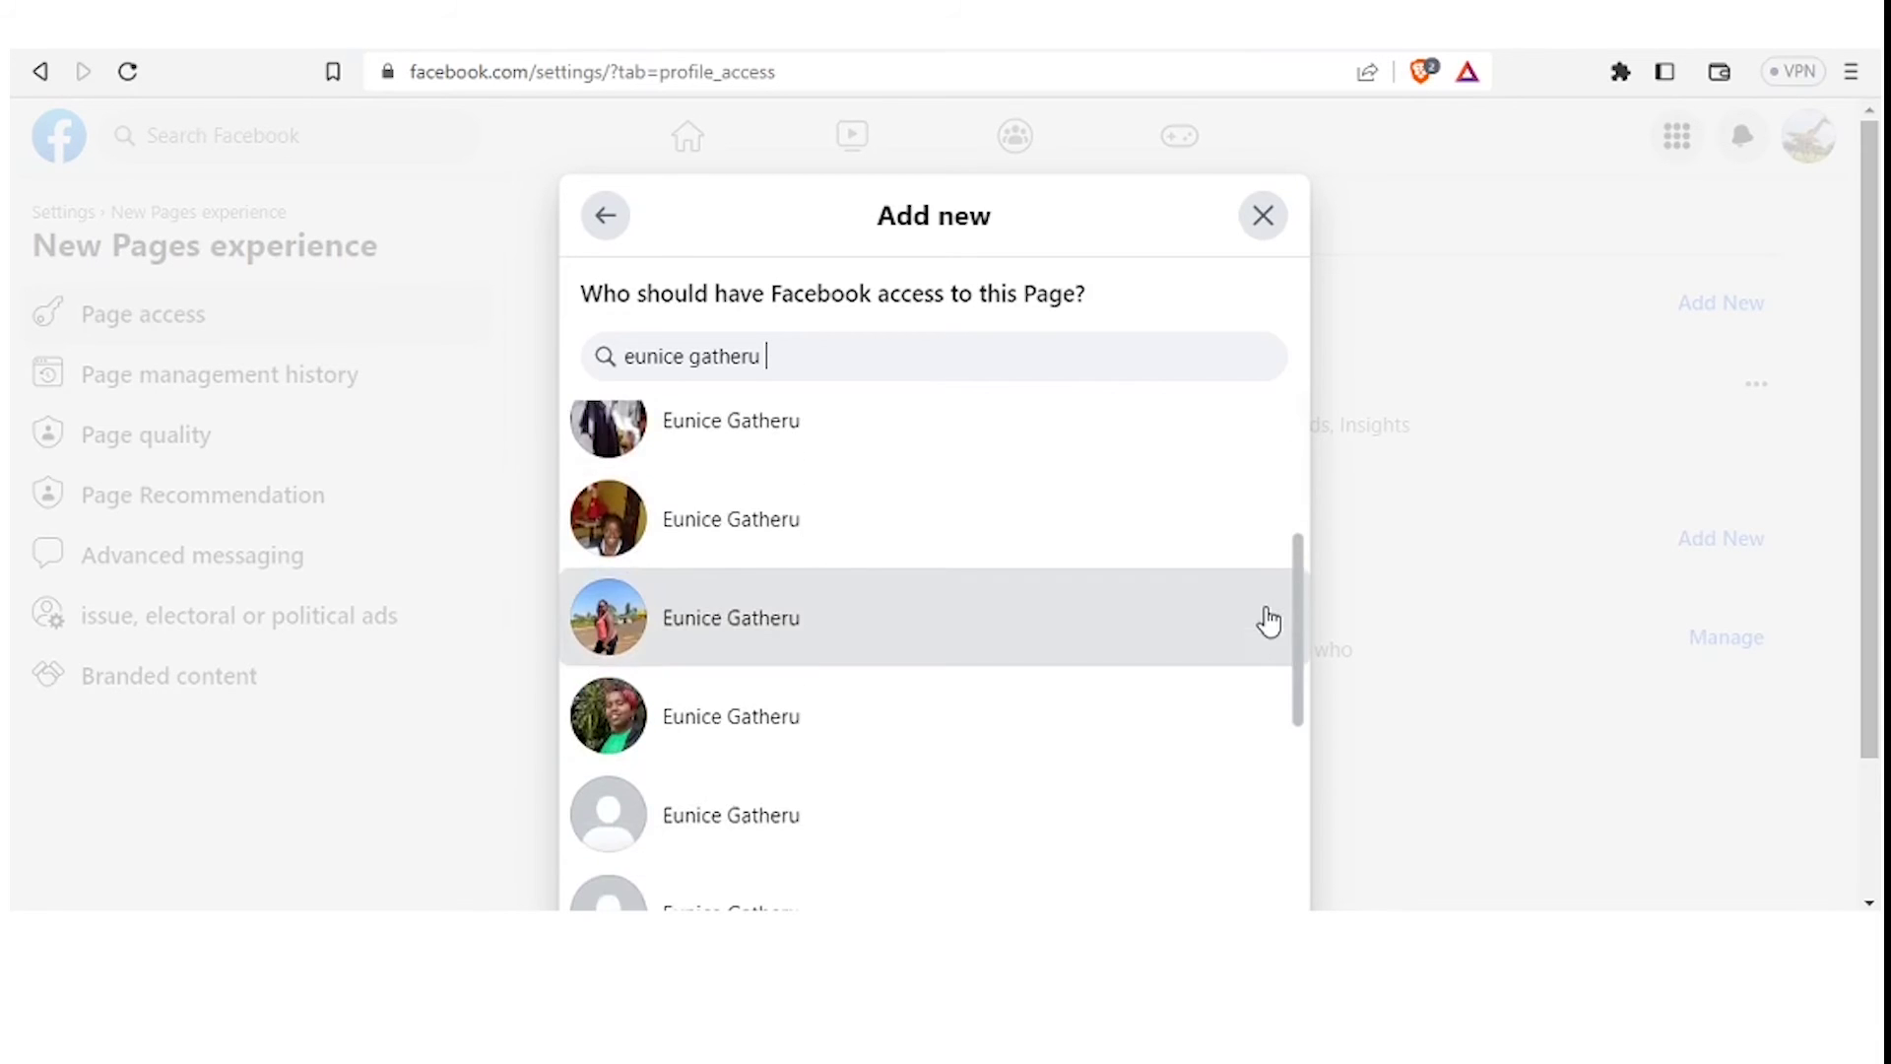
scroll(1241, 729, down, 3)
scroll(1238, 701, up, 3)
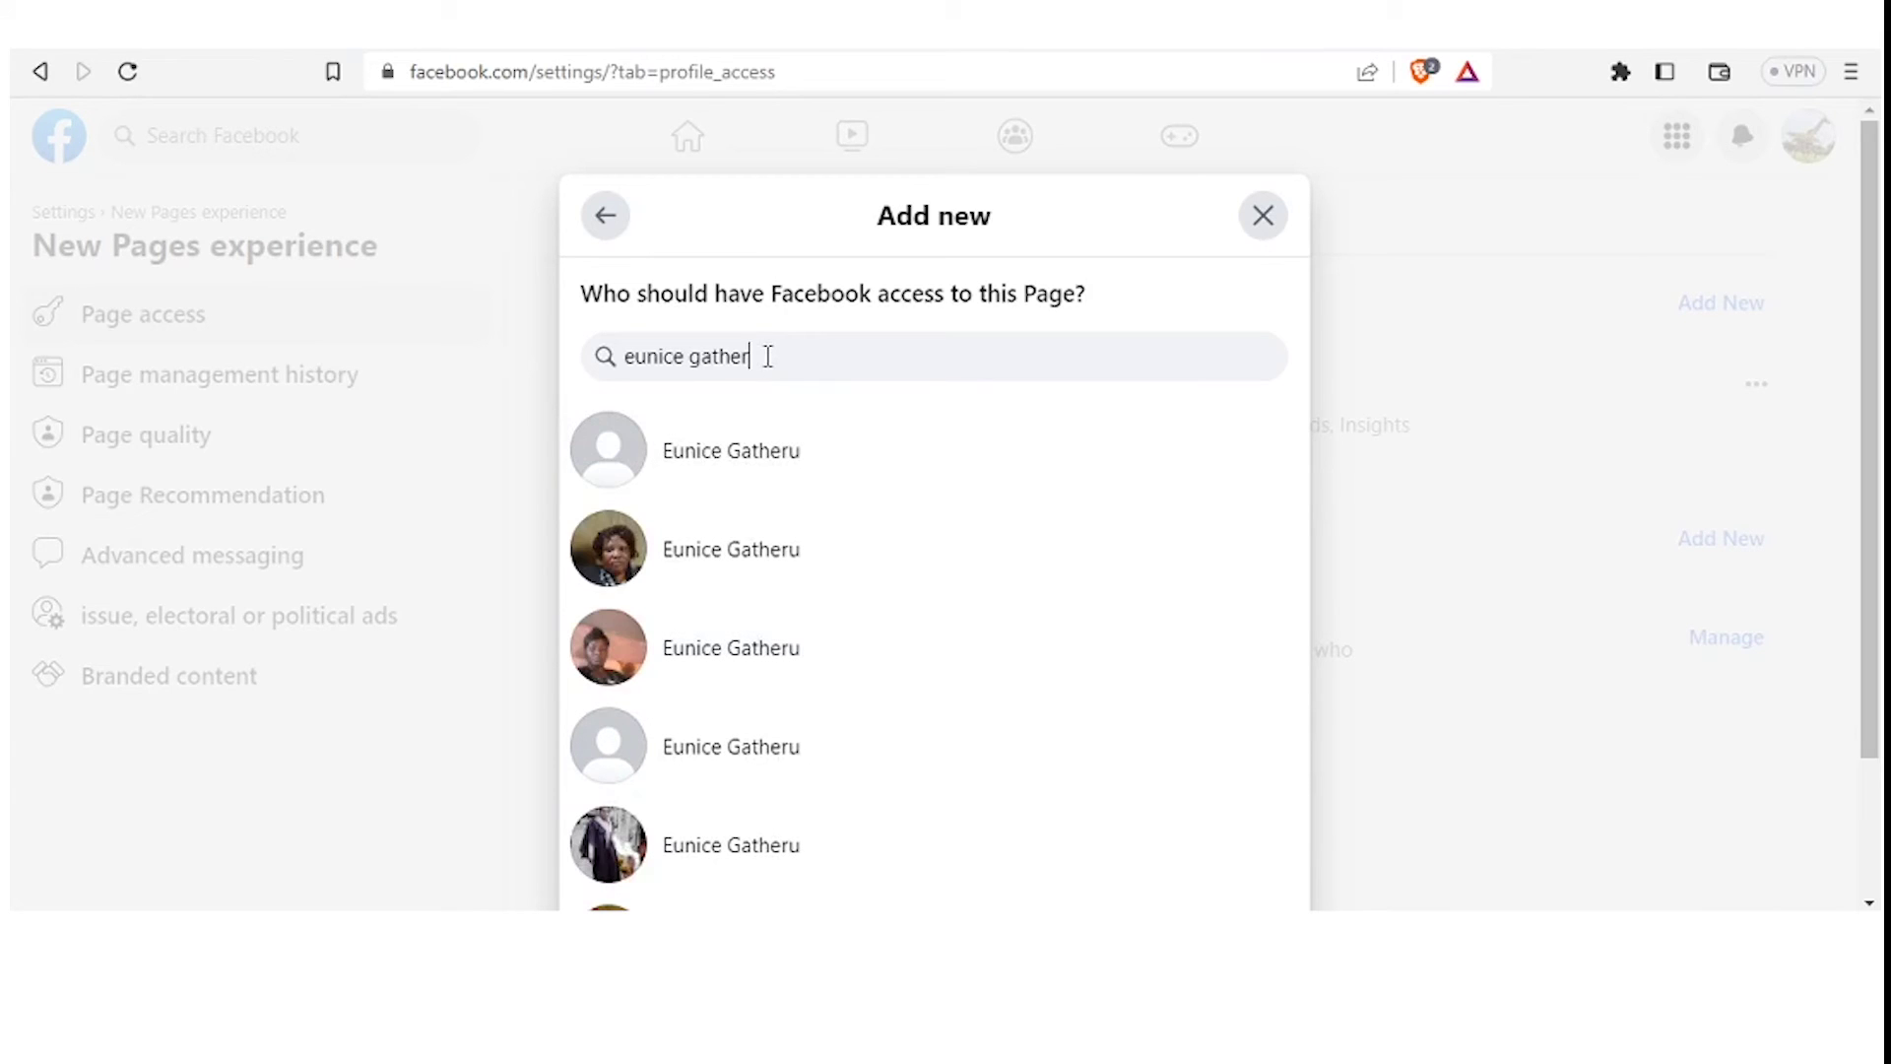
key(BackSpace)
key(BackSpace)
key(BackSpace)
key(BackSpace)
key(BackSpace)
key(BackSpace)
key(BackSpace)
key(BackSpace)
text(njoki)
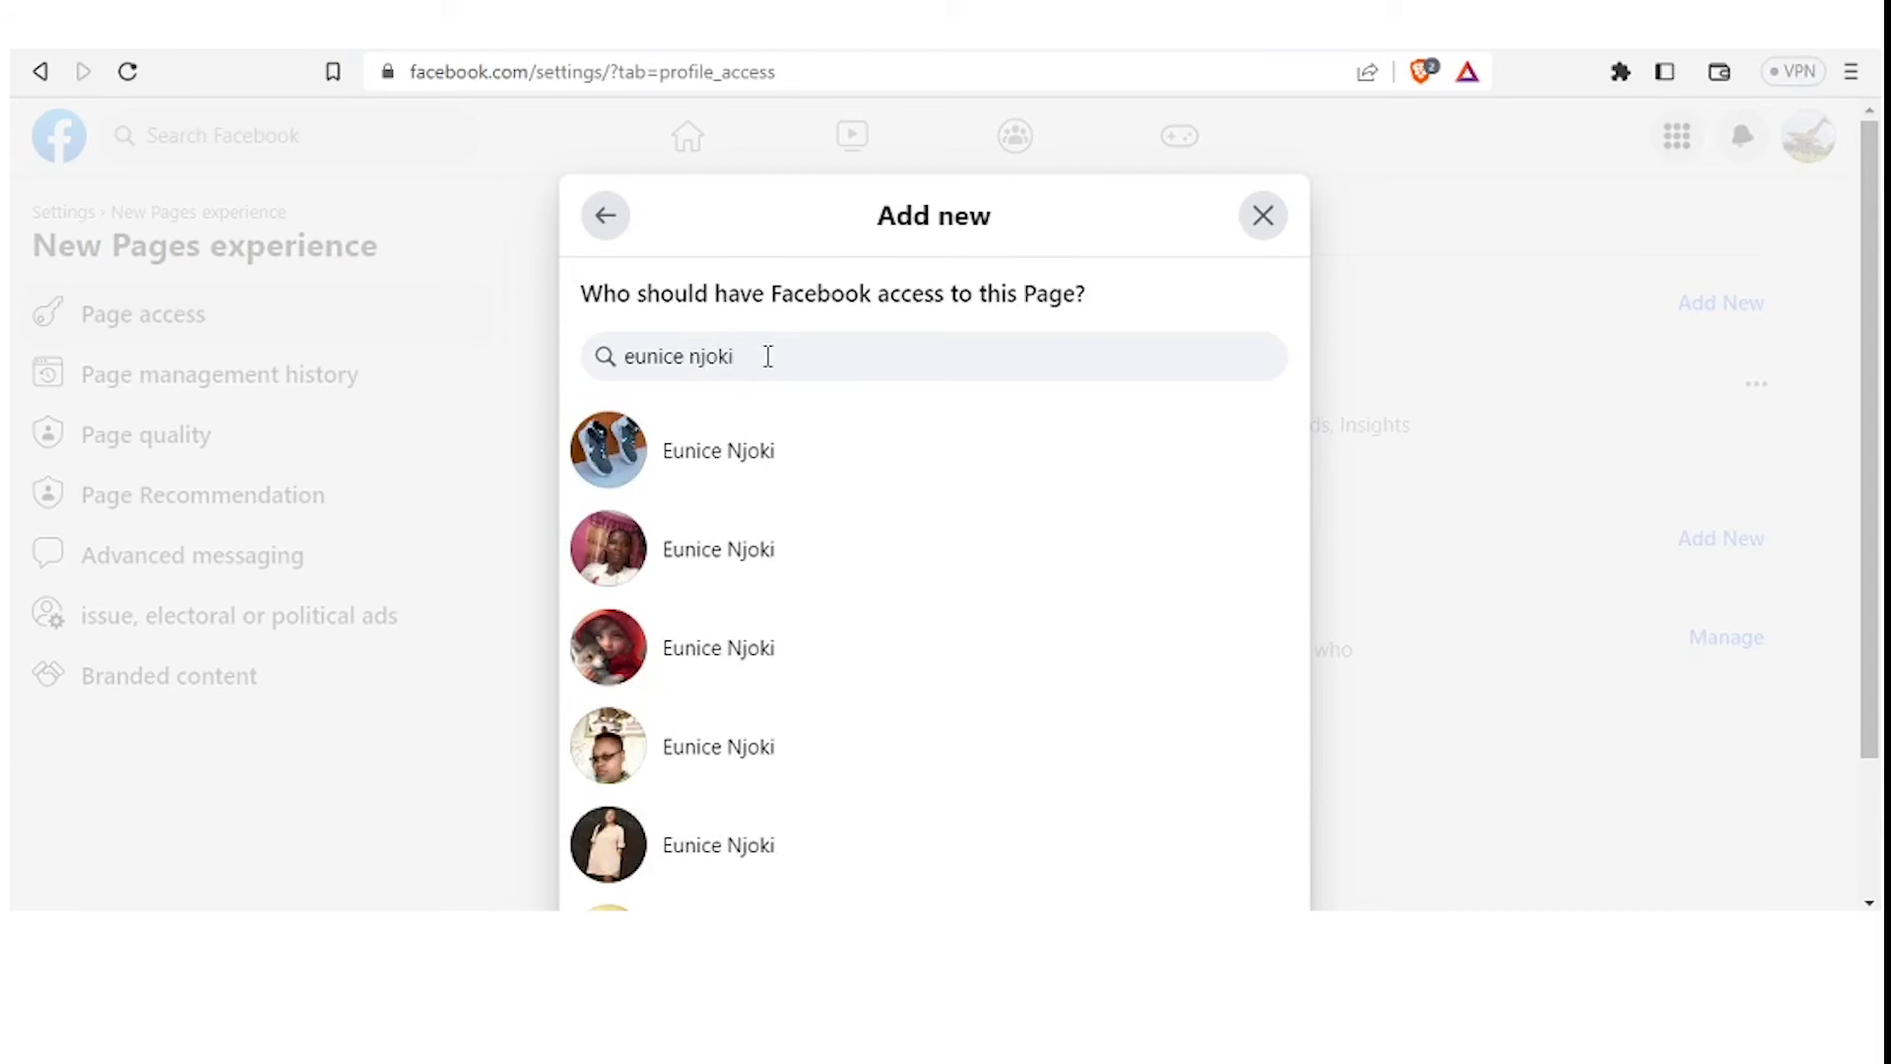
text( m)
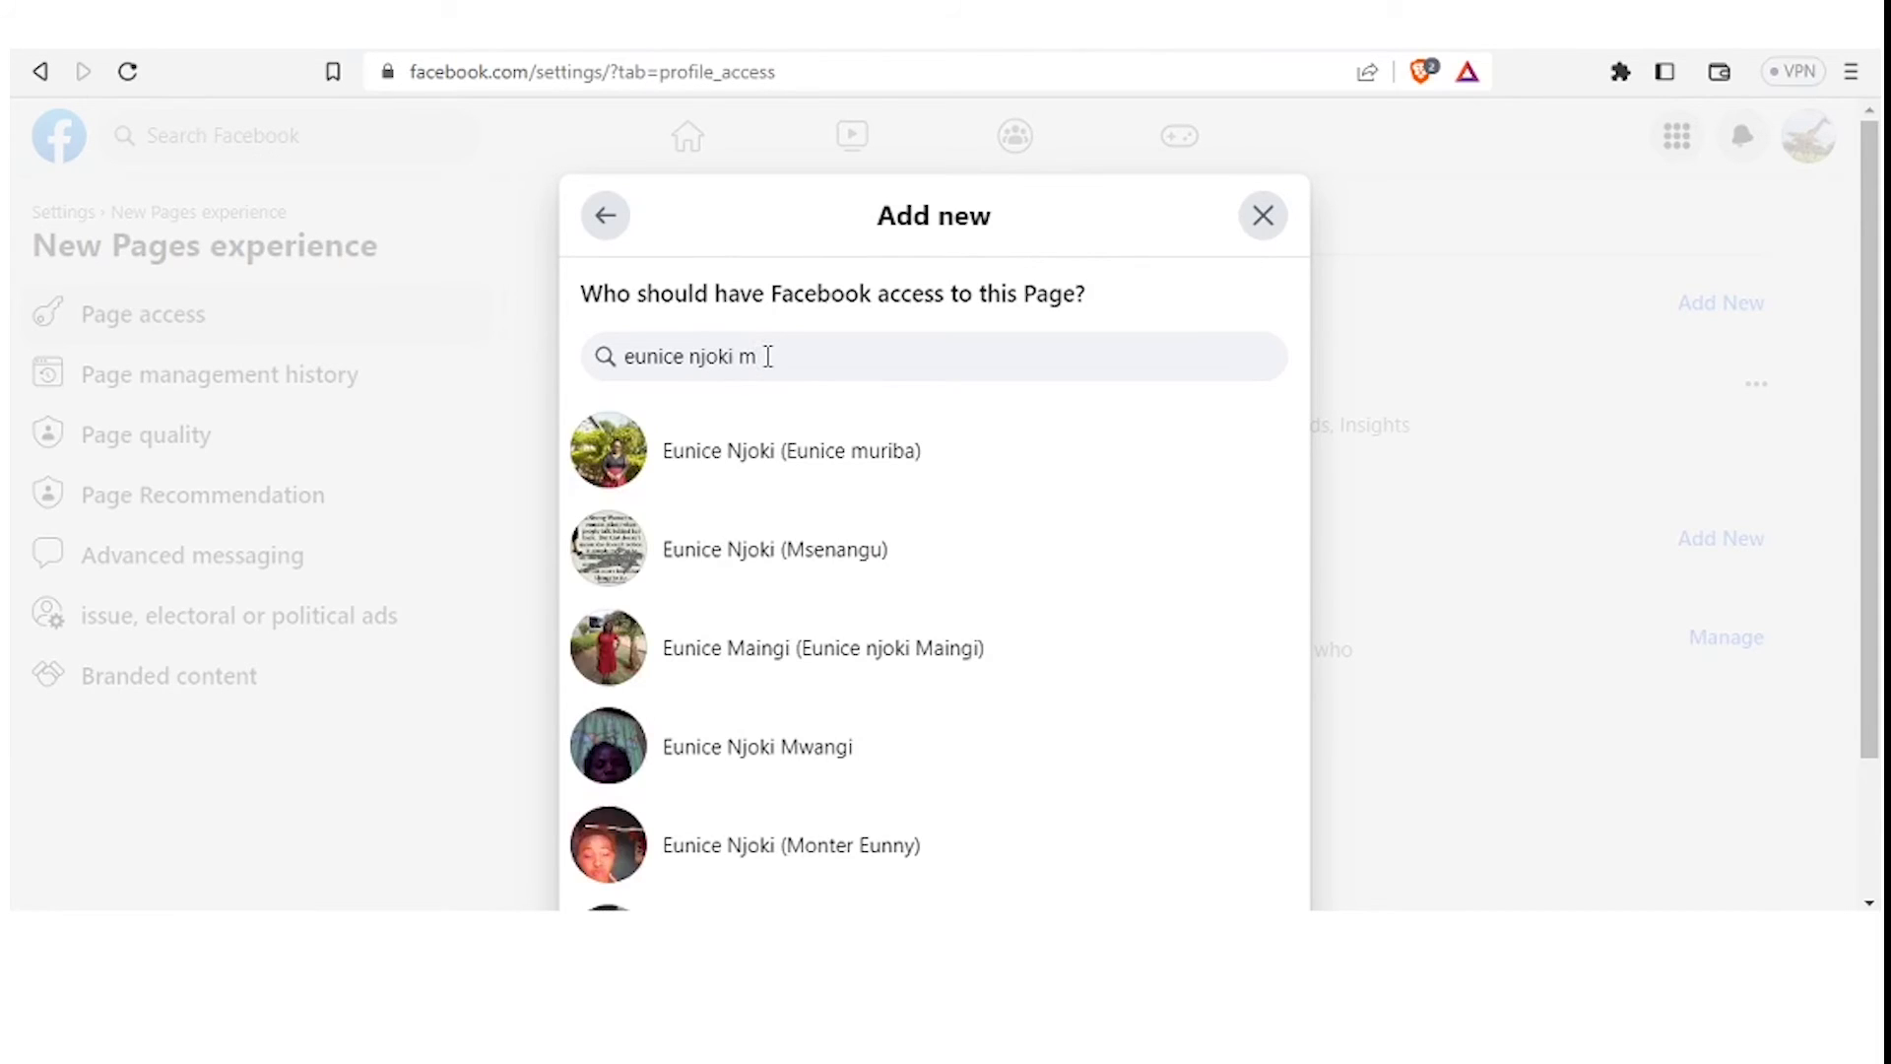
Replace the search text with the person's Gmail address
key(ctrl+a)
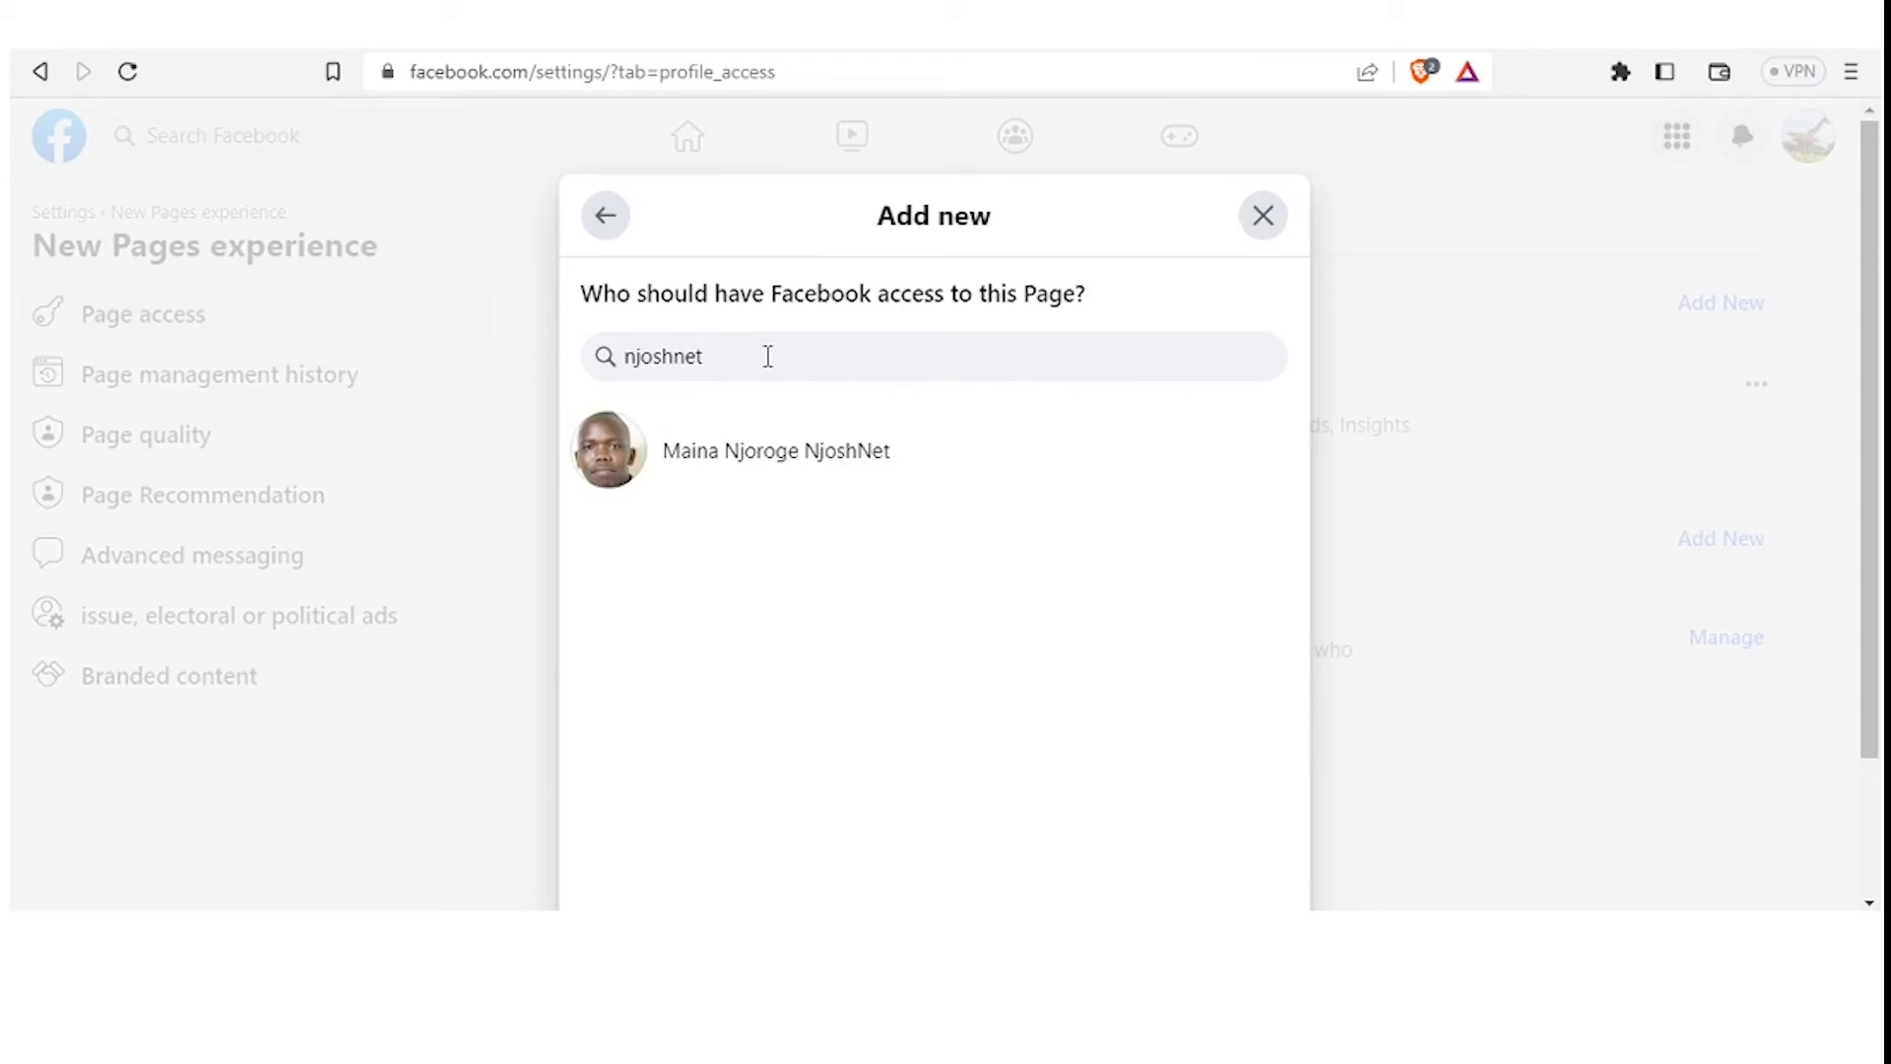
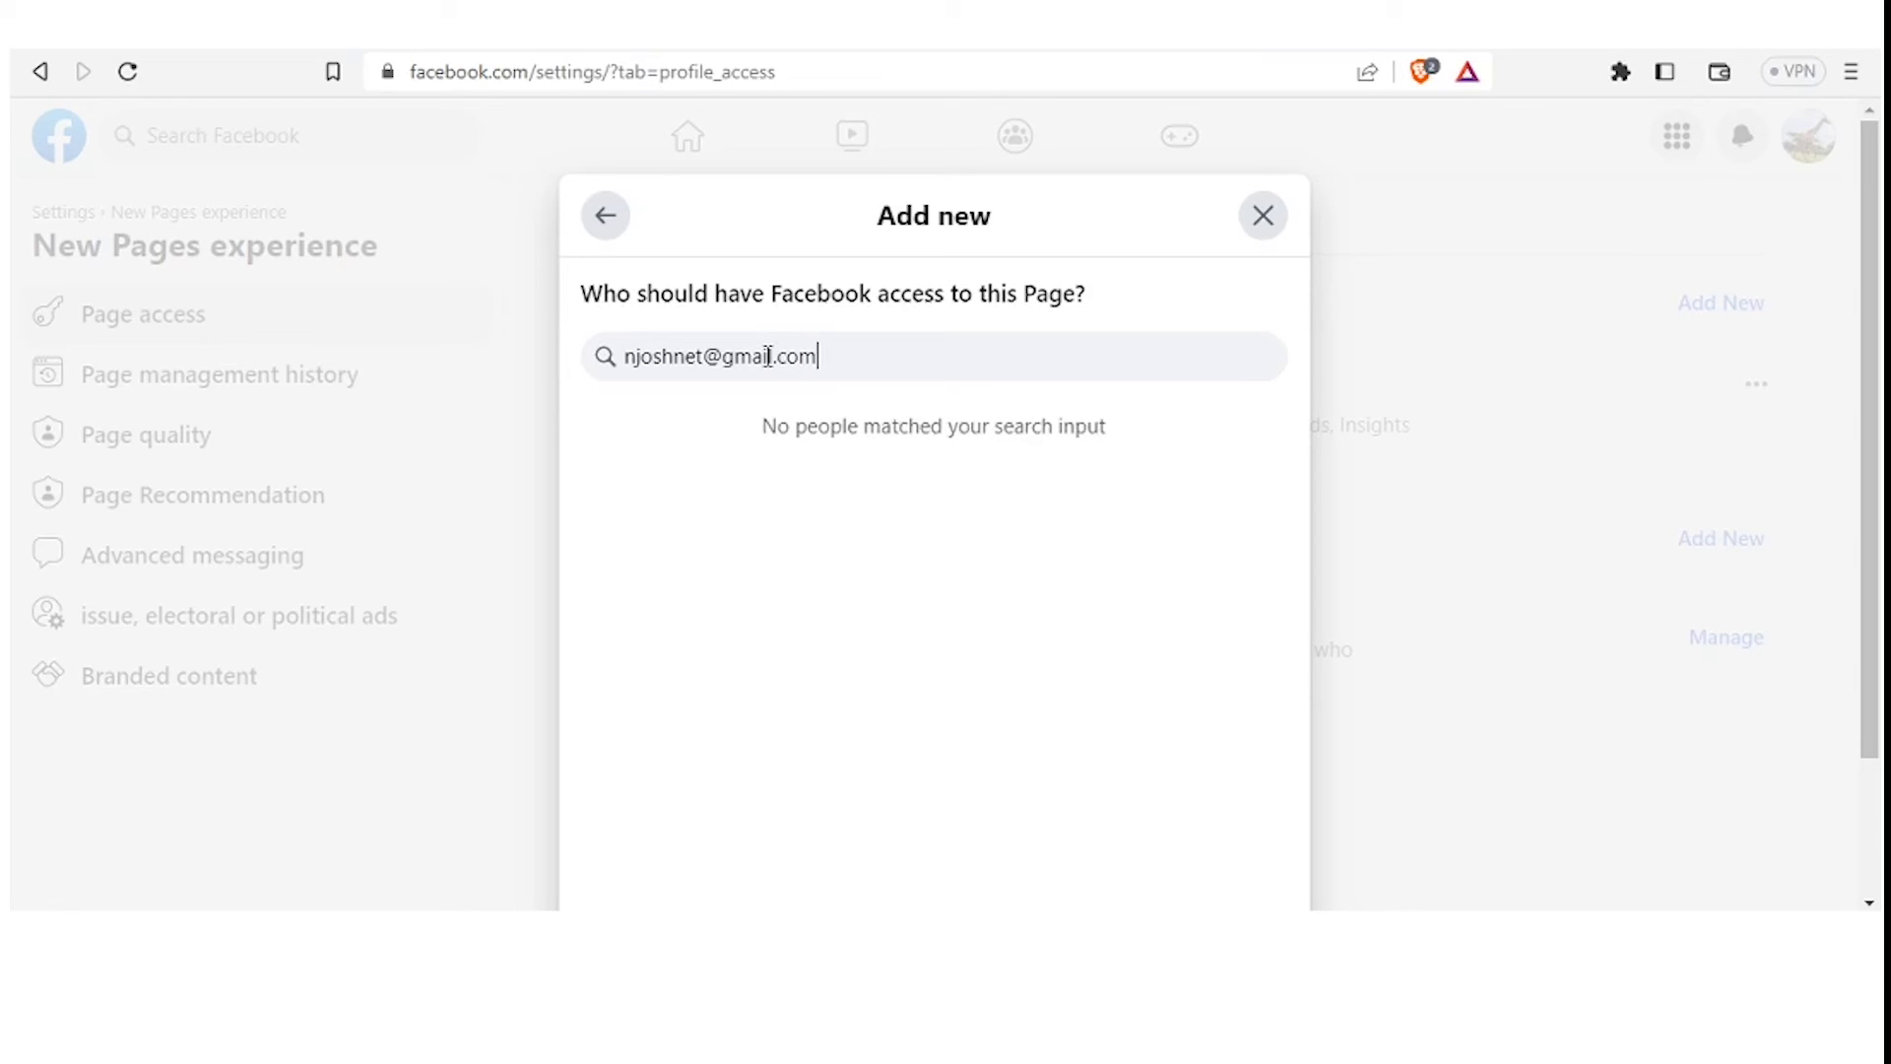
Clear the e-mail search, search the person's full name, and select them from the results
key(BackSpace)
key(BackSpace)
key(BackSpace)
key(BackSpace)
key(BackSpace)
key(BackSpace)
key(BackSpace)
key(BackSpace)
key(BackSpace)
key(BackSpace)
key(BackSpace)
key(BackSpace)
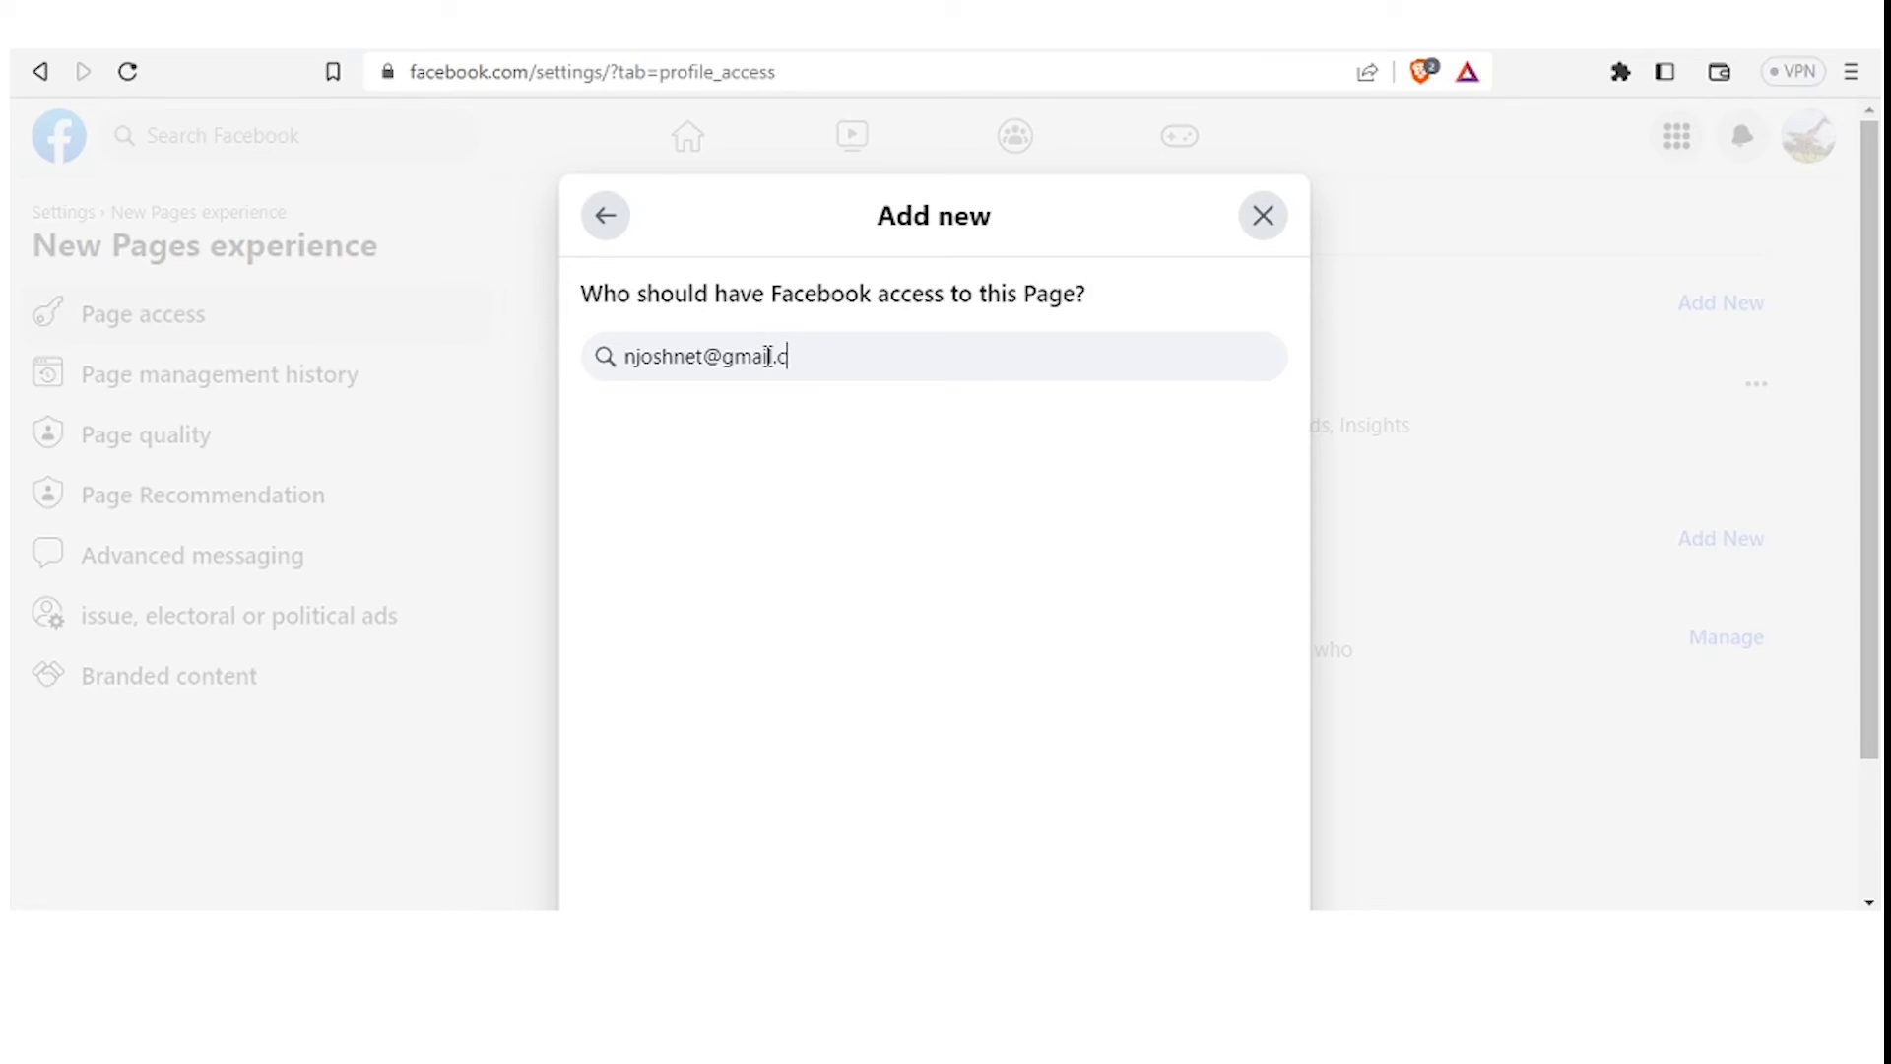
key(BackSpace)
key(BackSpace)
key(BackSpace)
key(BackSpace)
key(BackSpace)
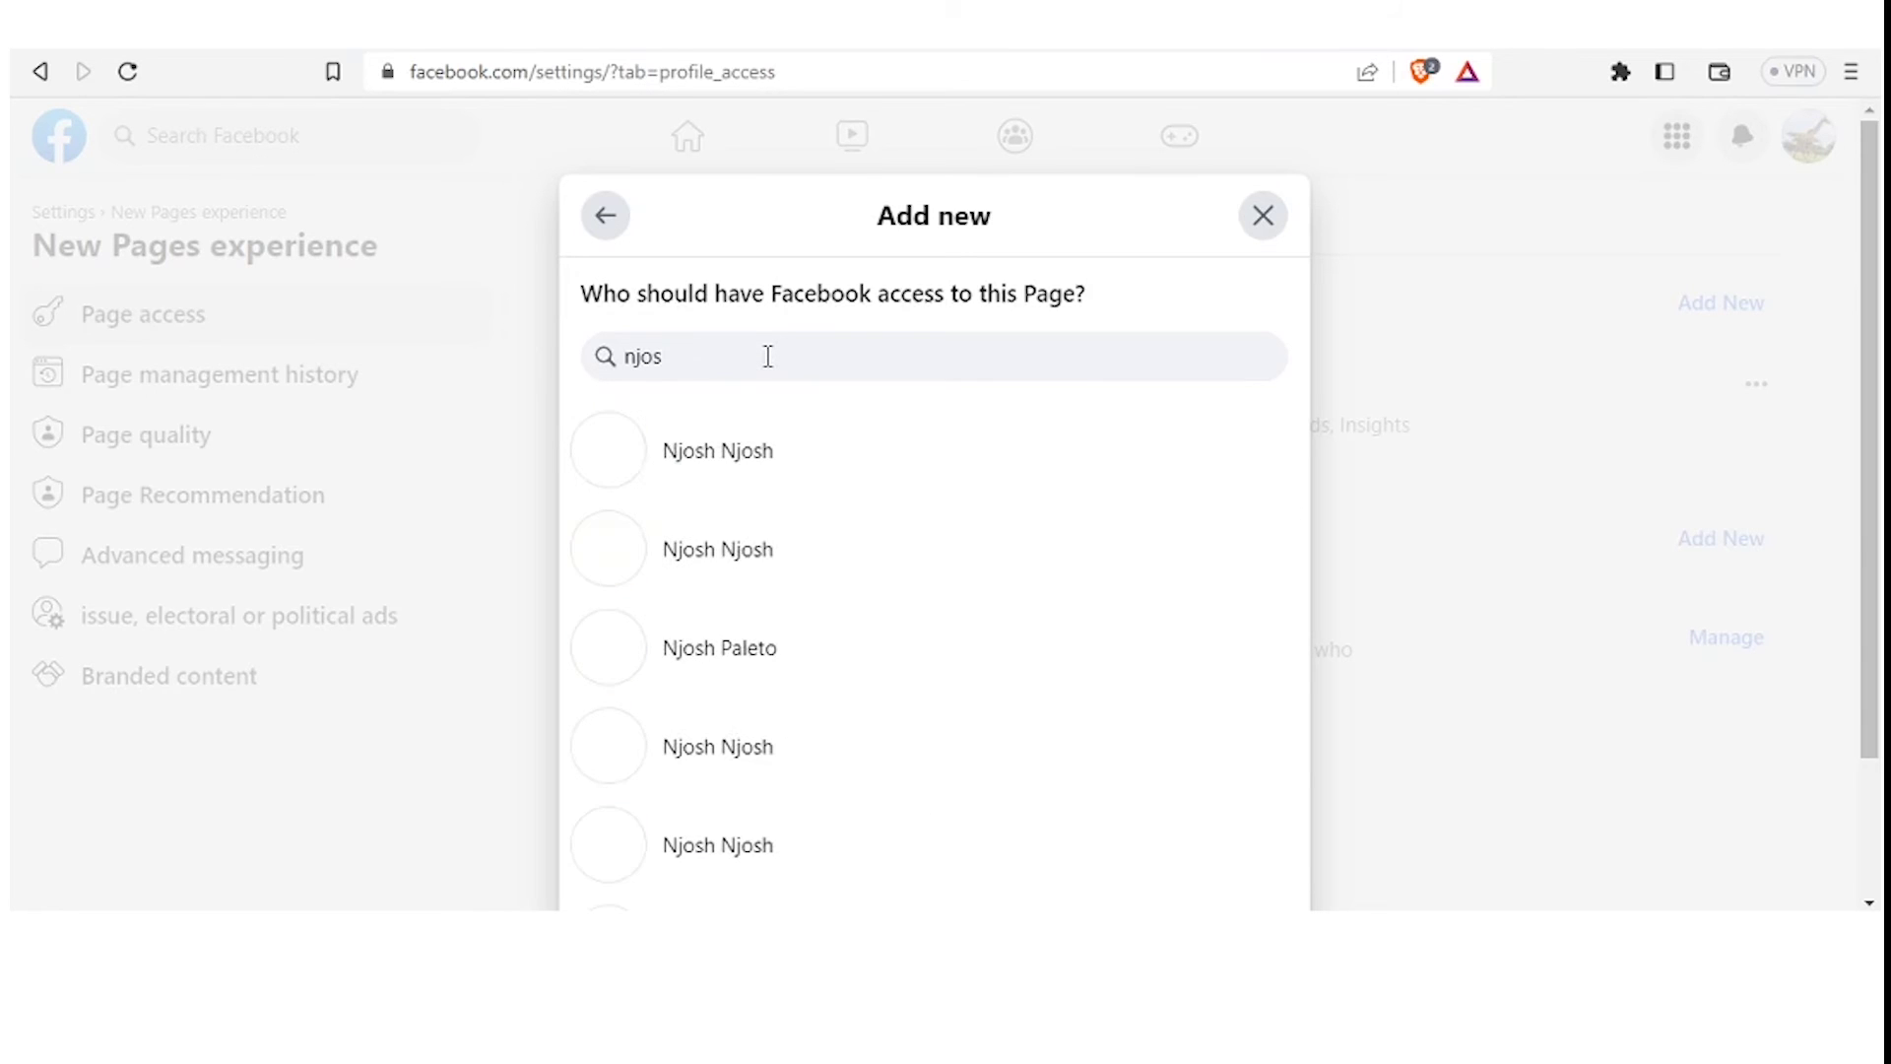
key(BackSpace)
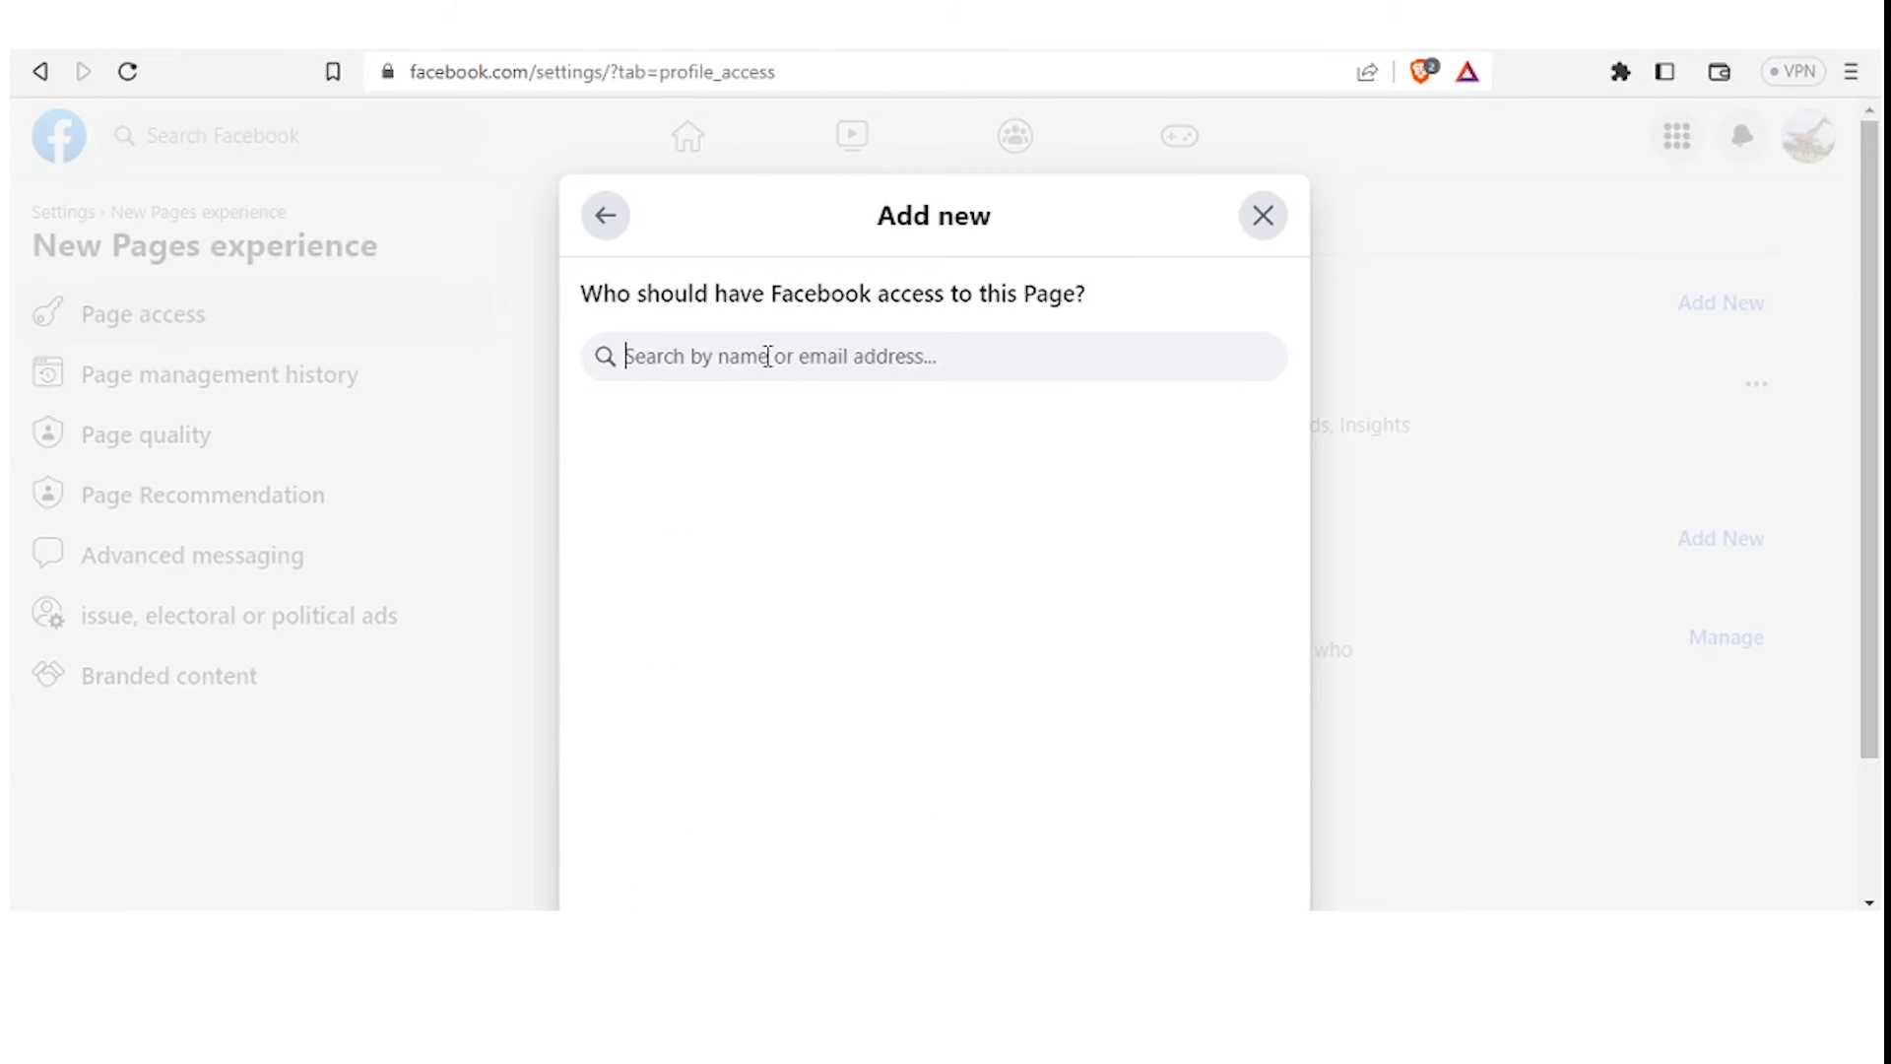
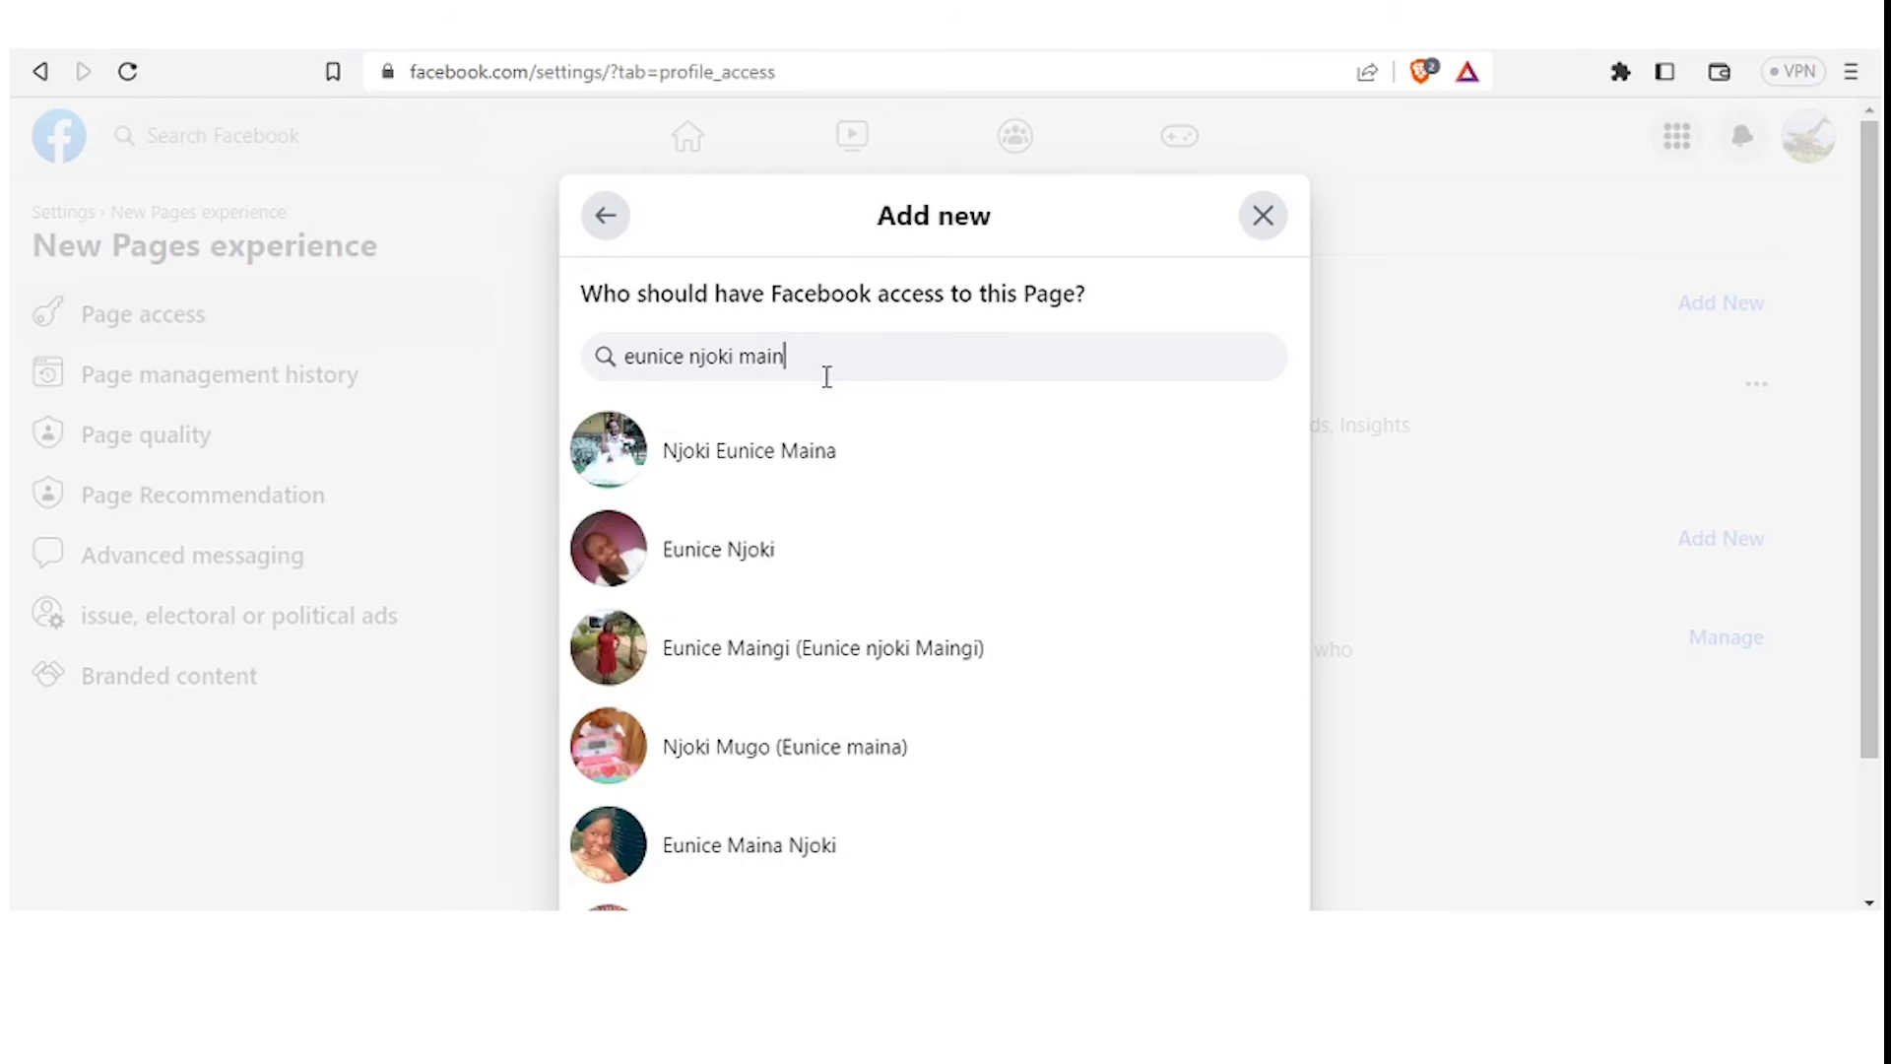
click(798, 459)
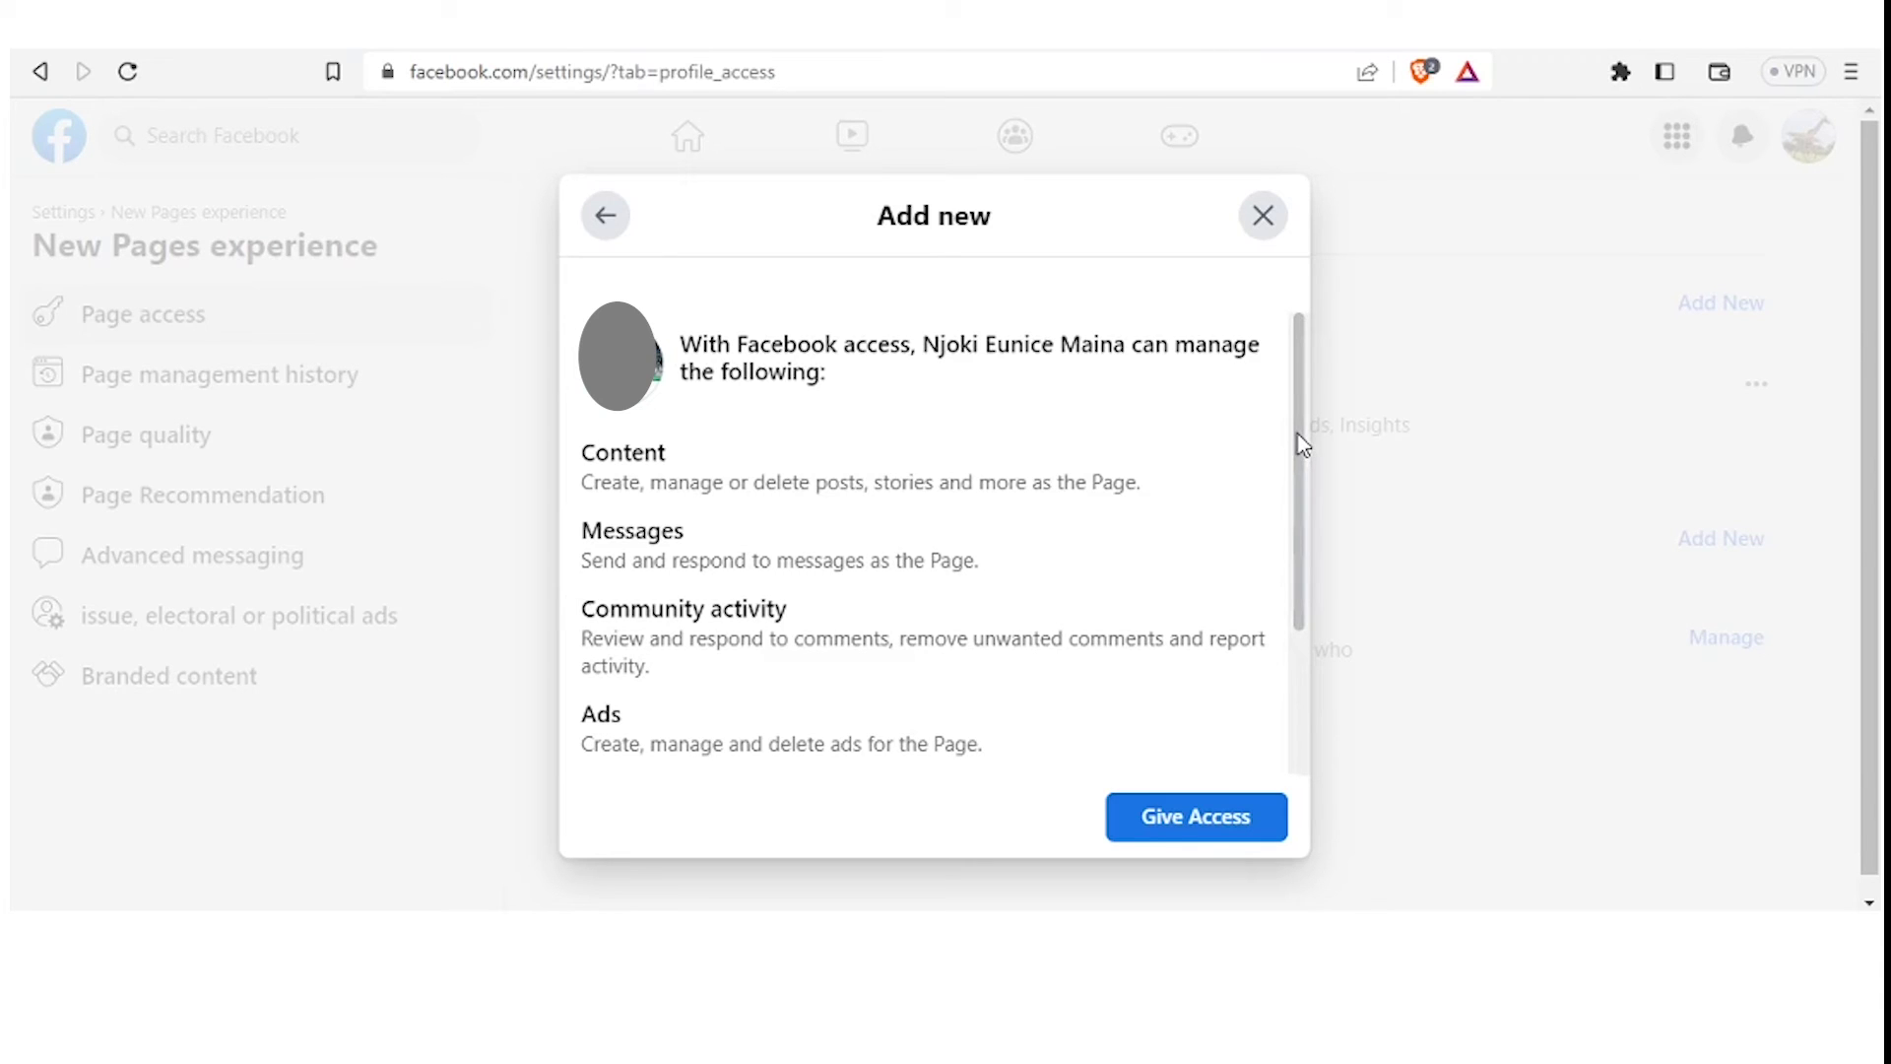
Toggle full control on and back off, leaving only Content, Messages, Community activity, Ads and Insights
drag(1299, 436, 1287, 601)
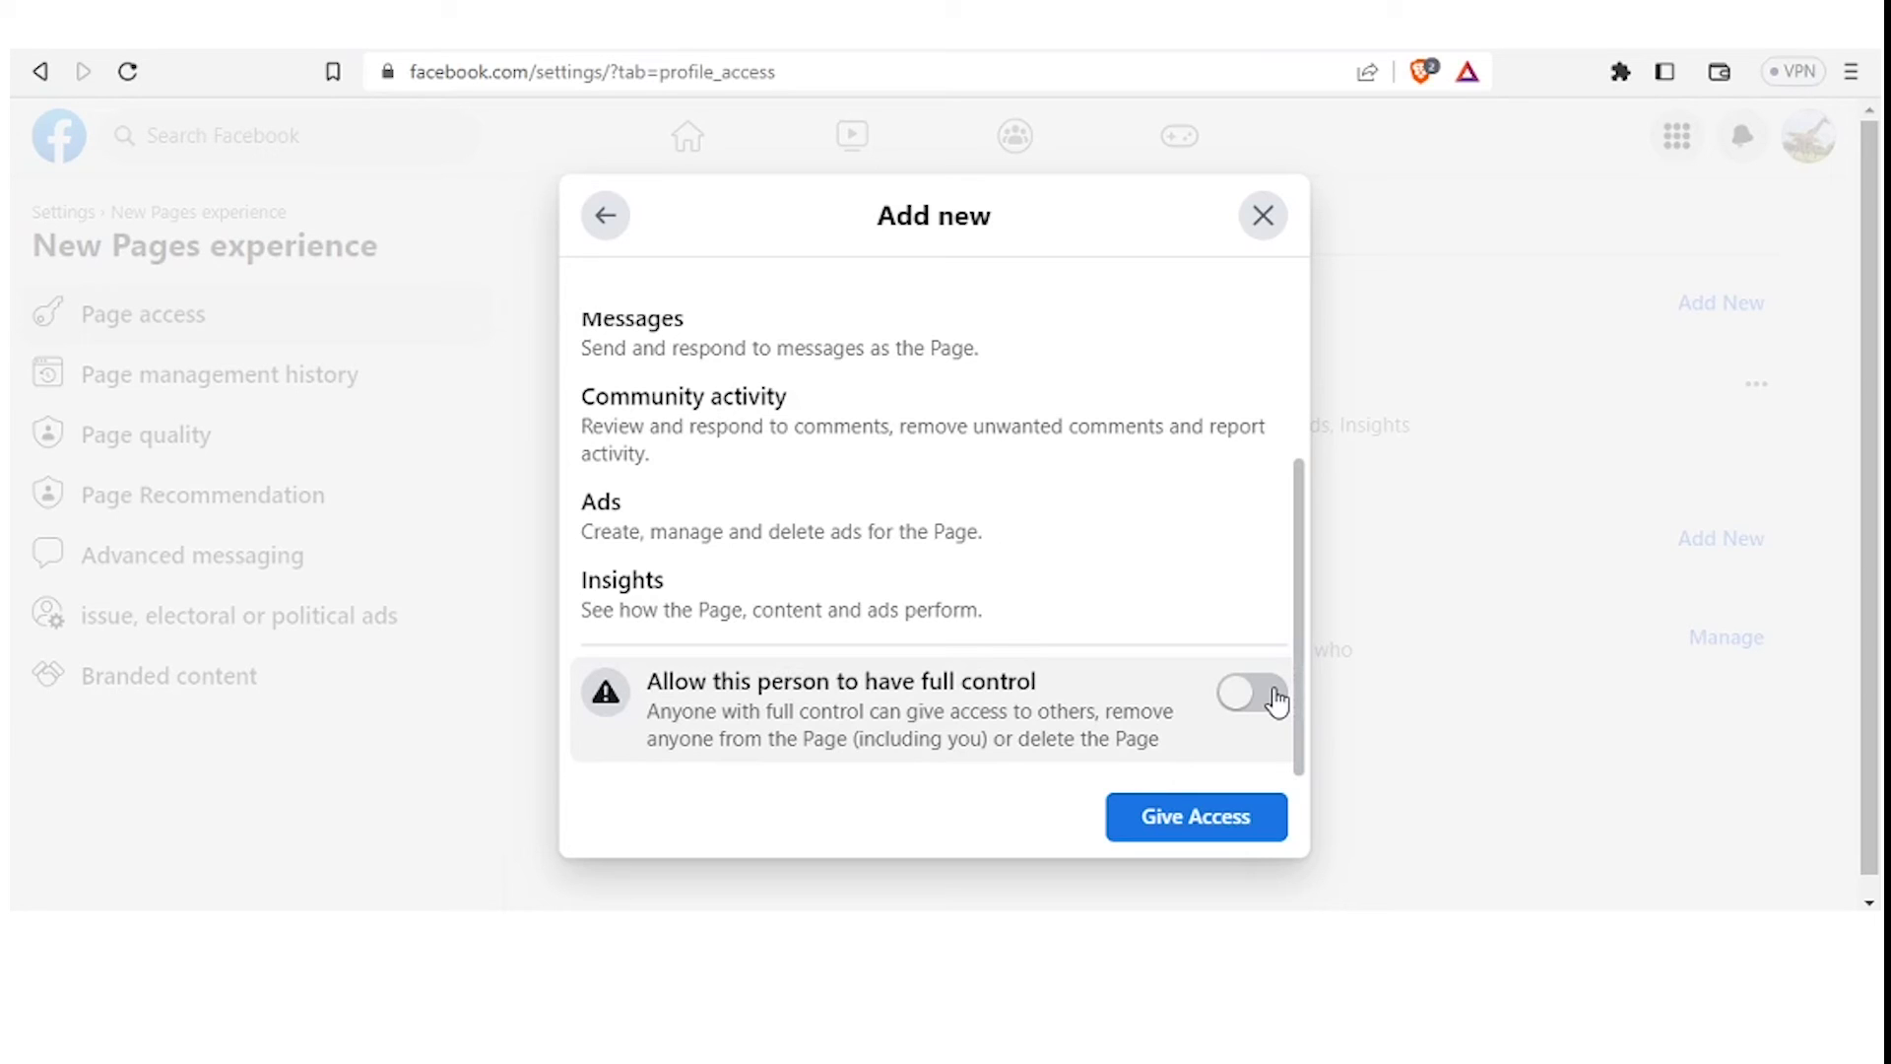
click(1277, 701)
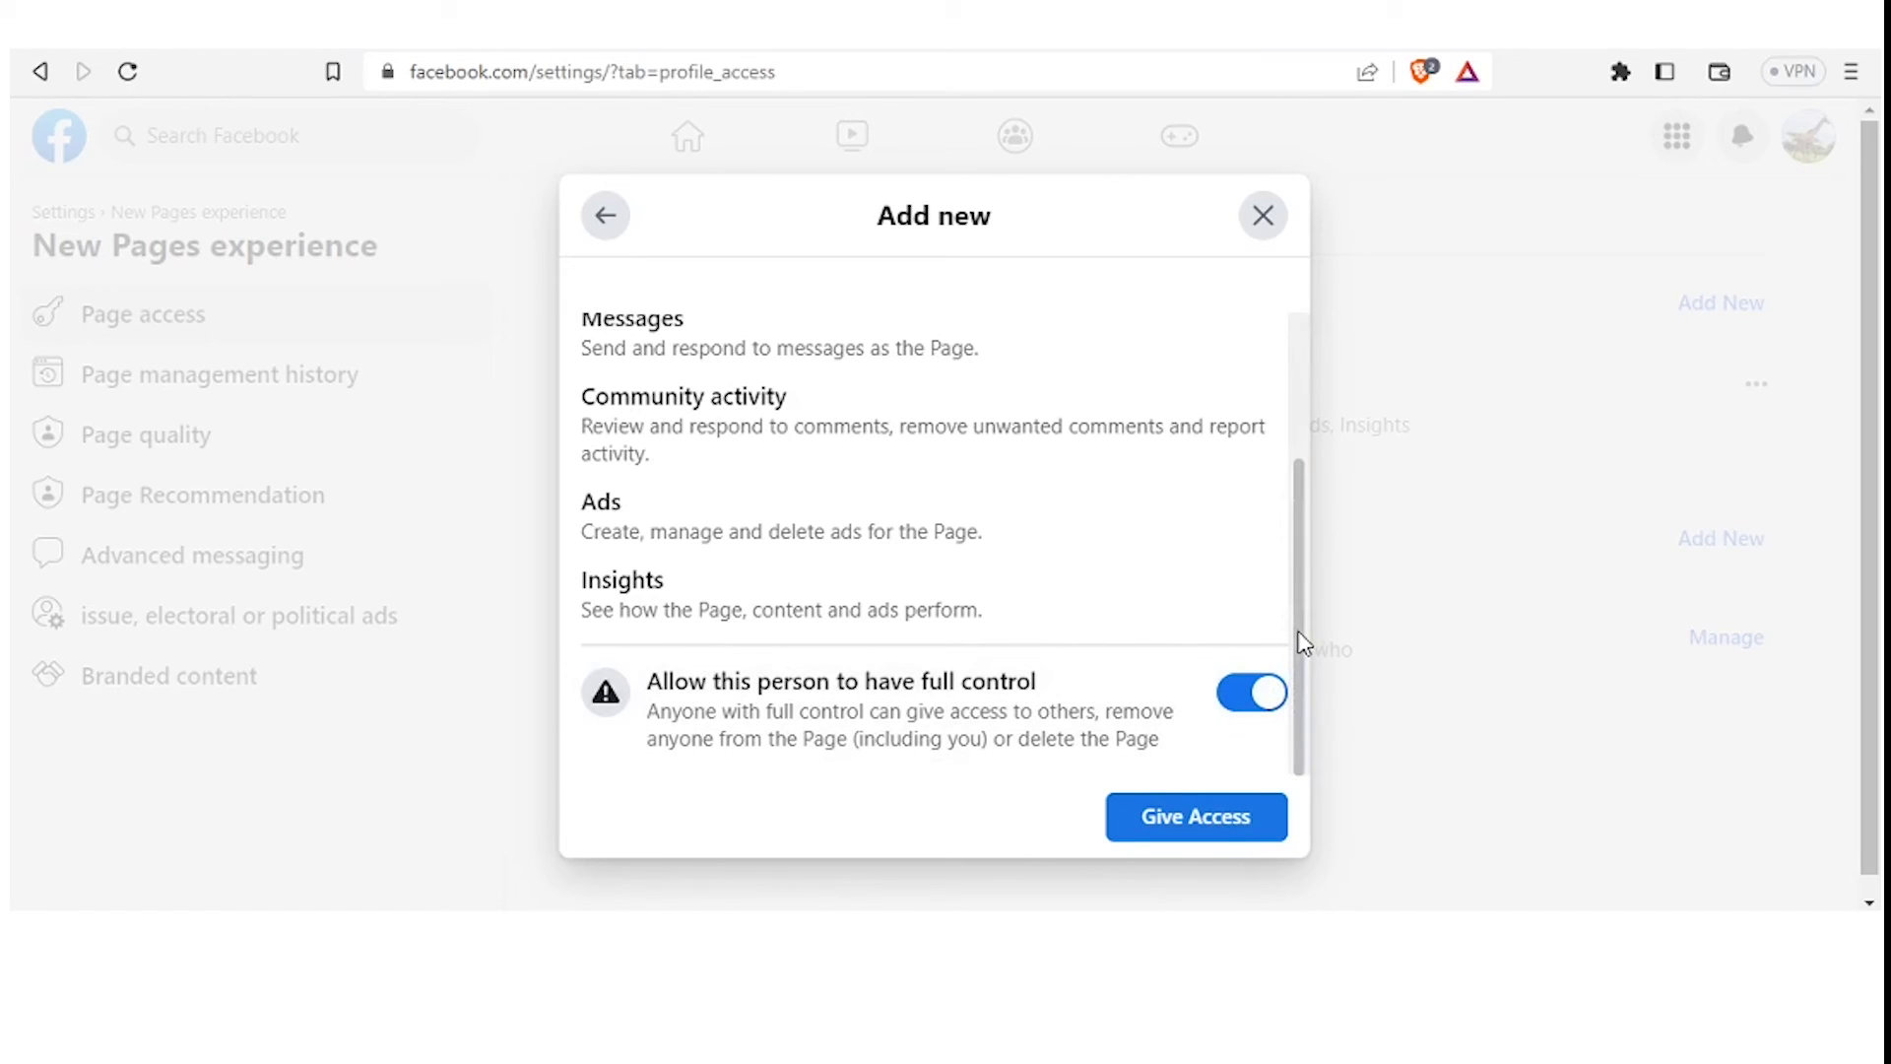
mouse_move(1305, 642)
mouse_down()
mouse_move(1293, 470)
mouse_move(1304, 665)
mouse_up()
click(1256, 692)
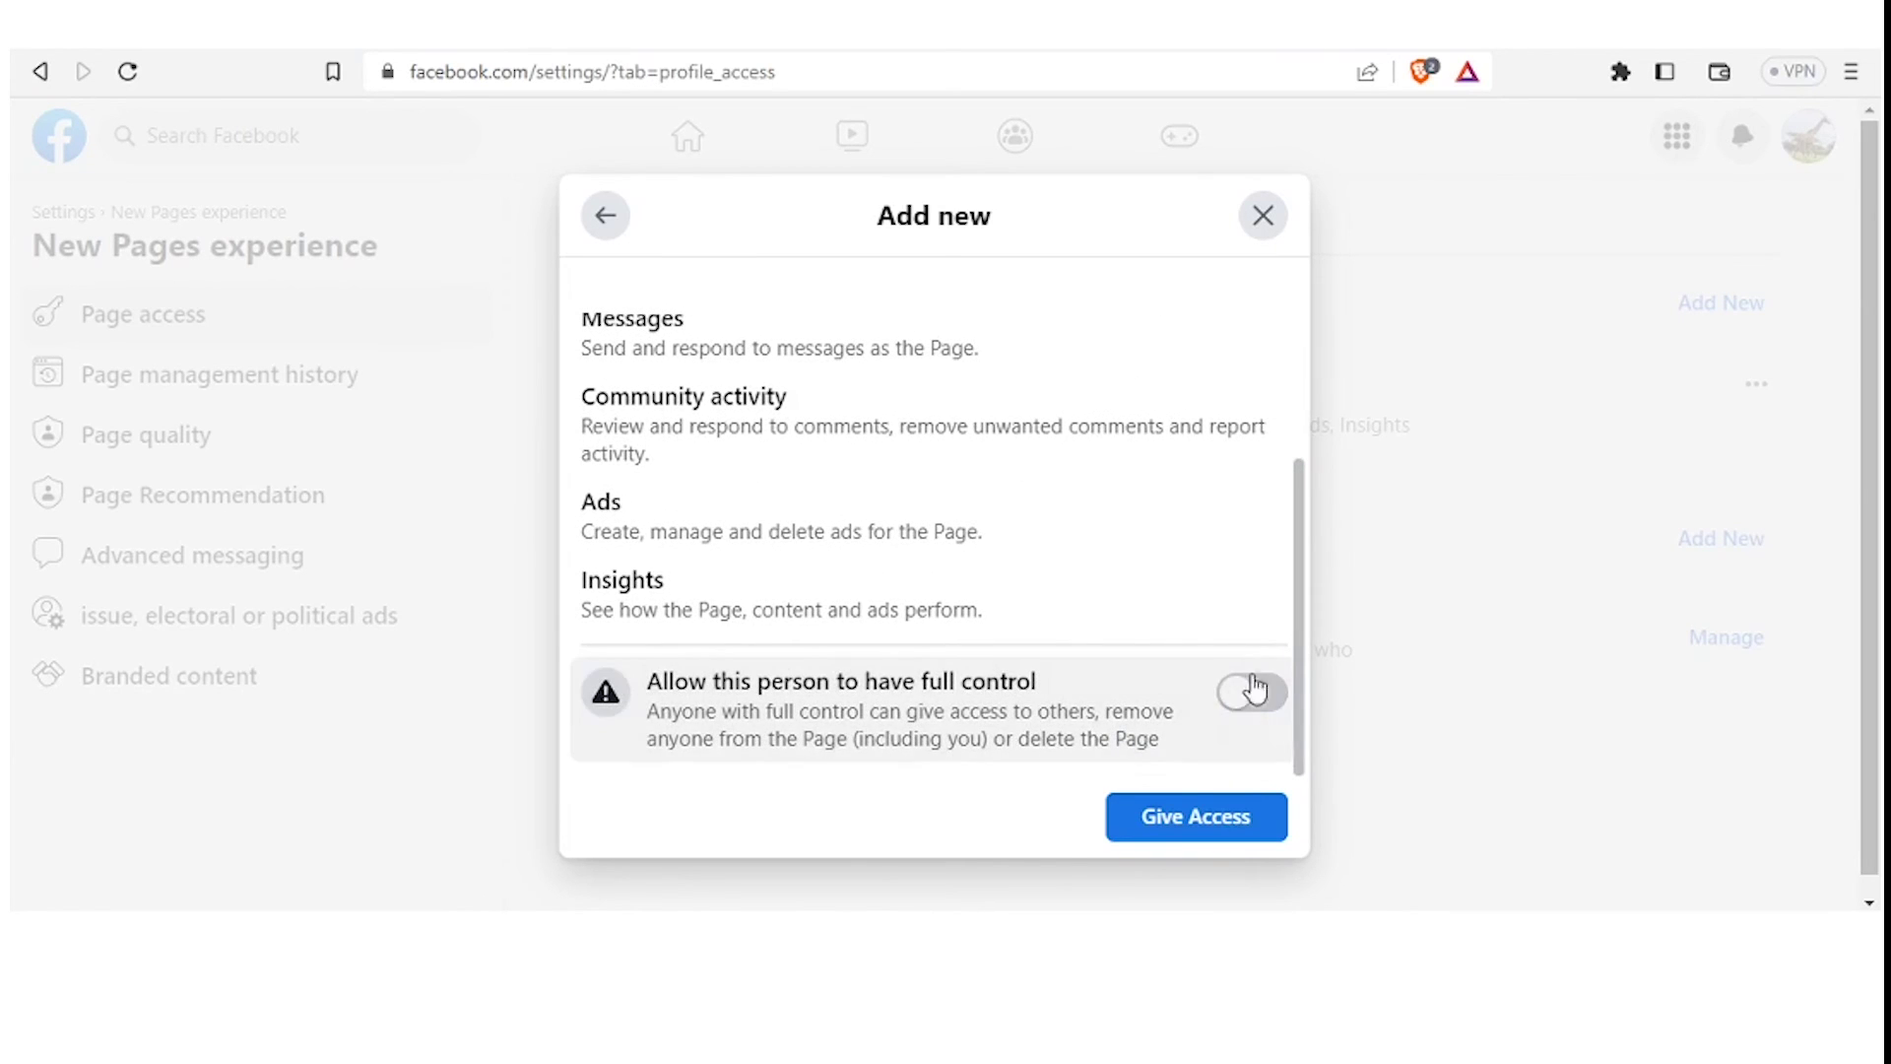
drag(1300, 617, 1294, 512)
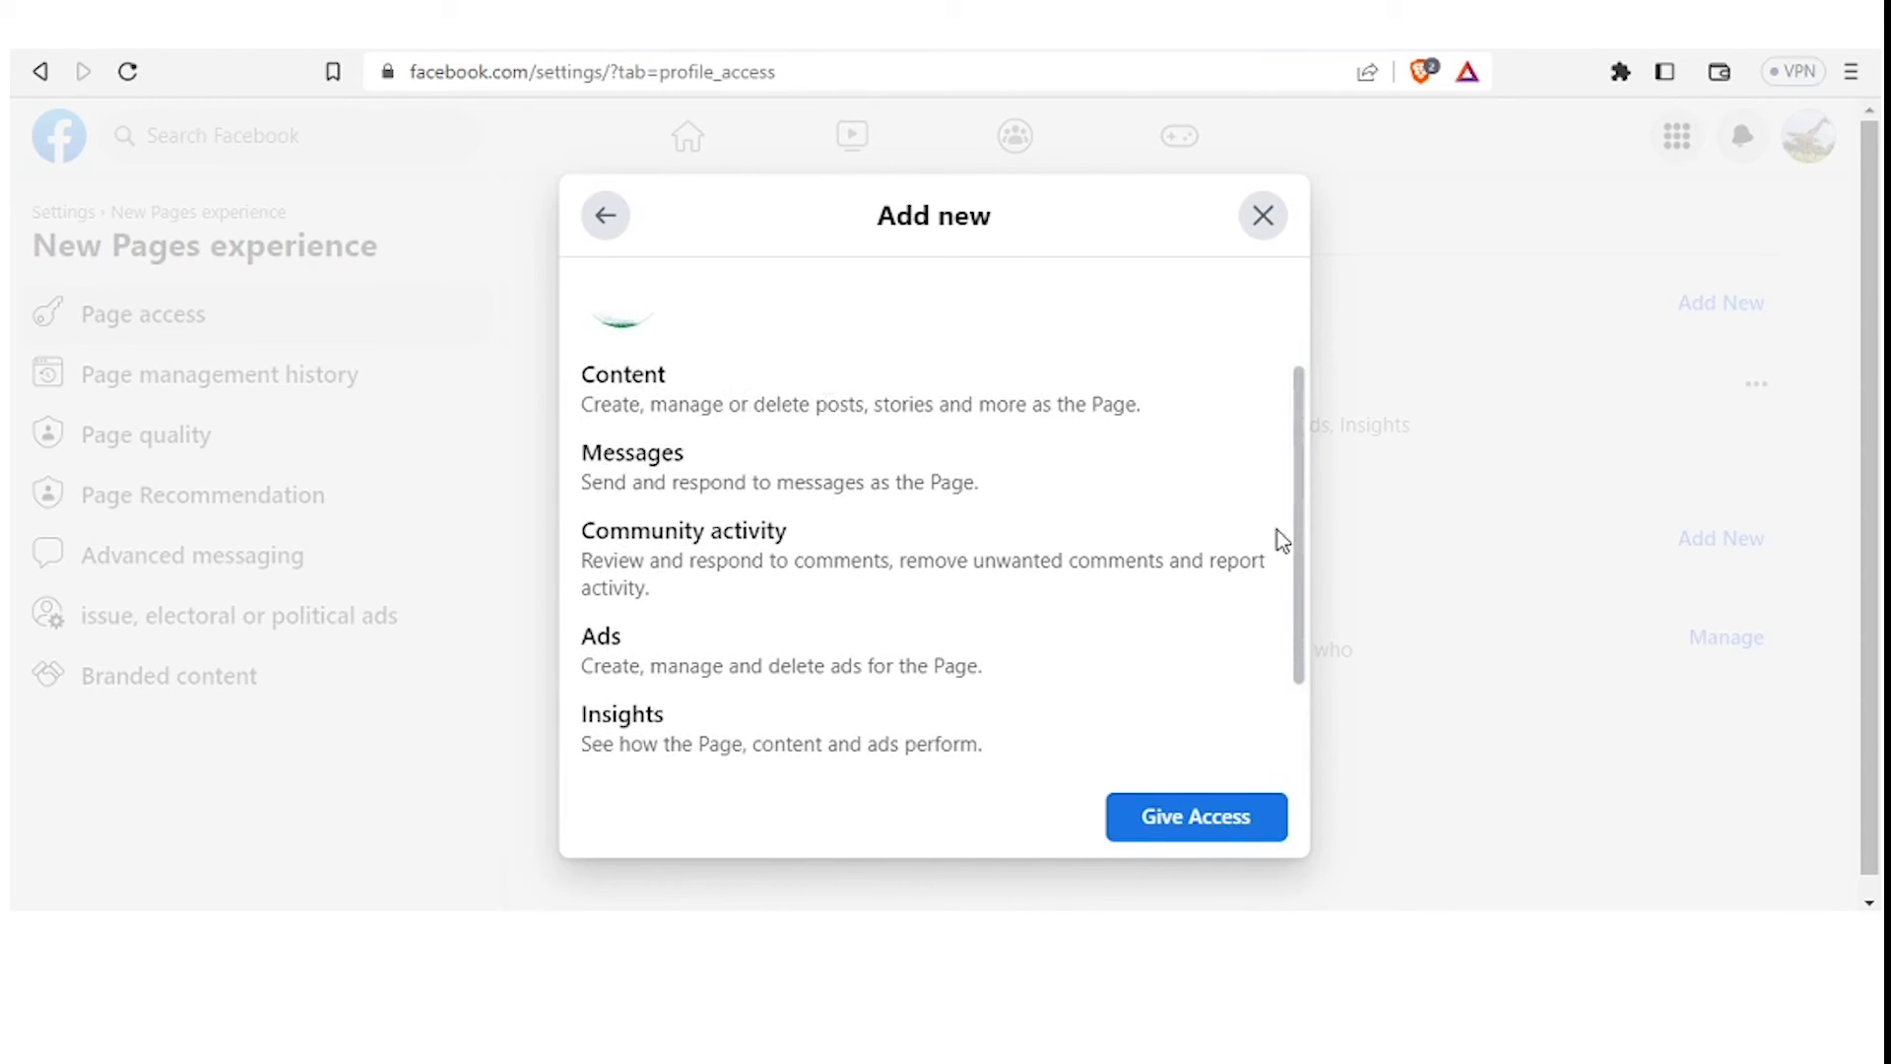
drag(1302, 508, 1297, 654)
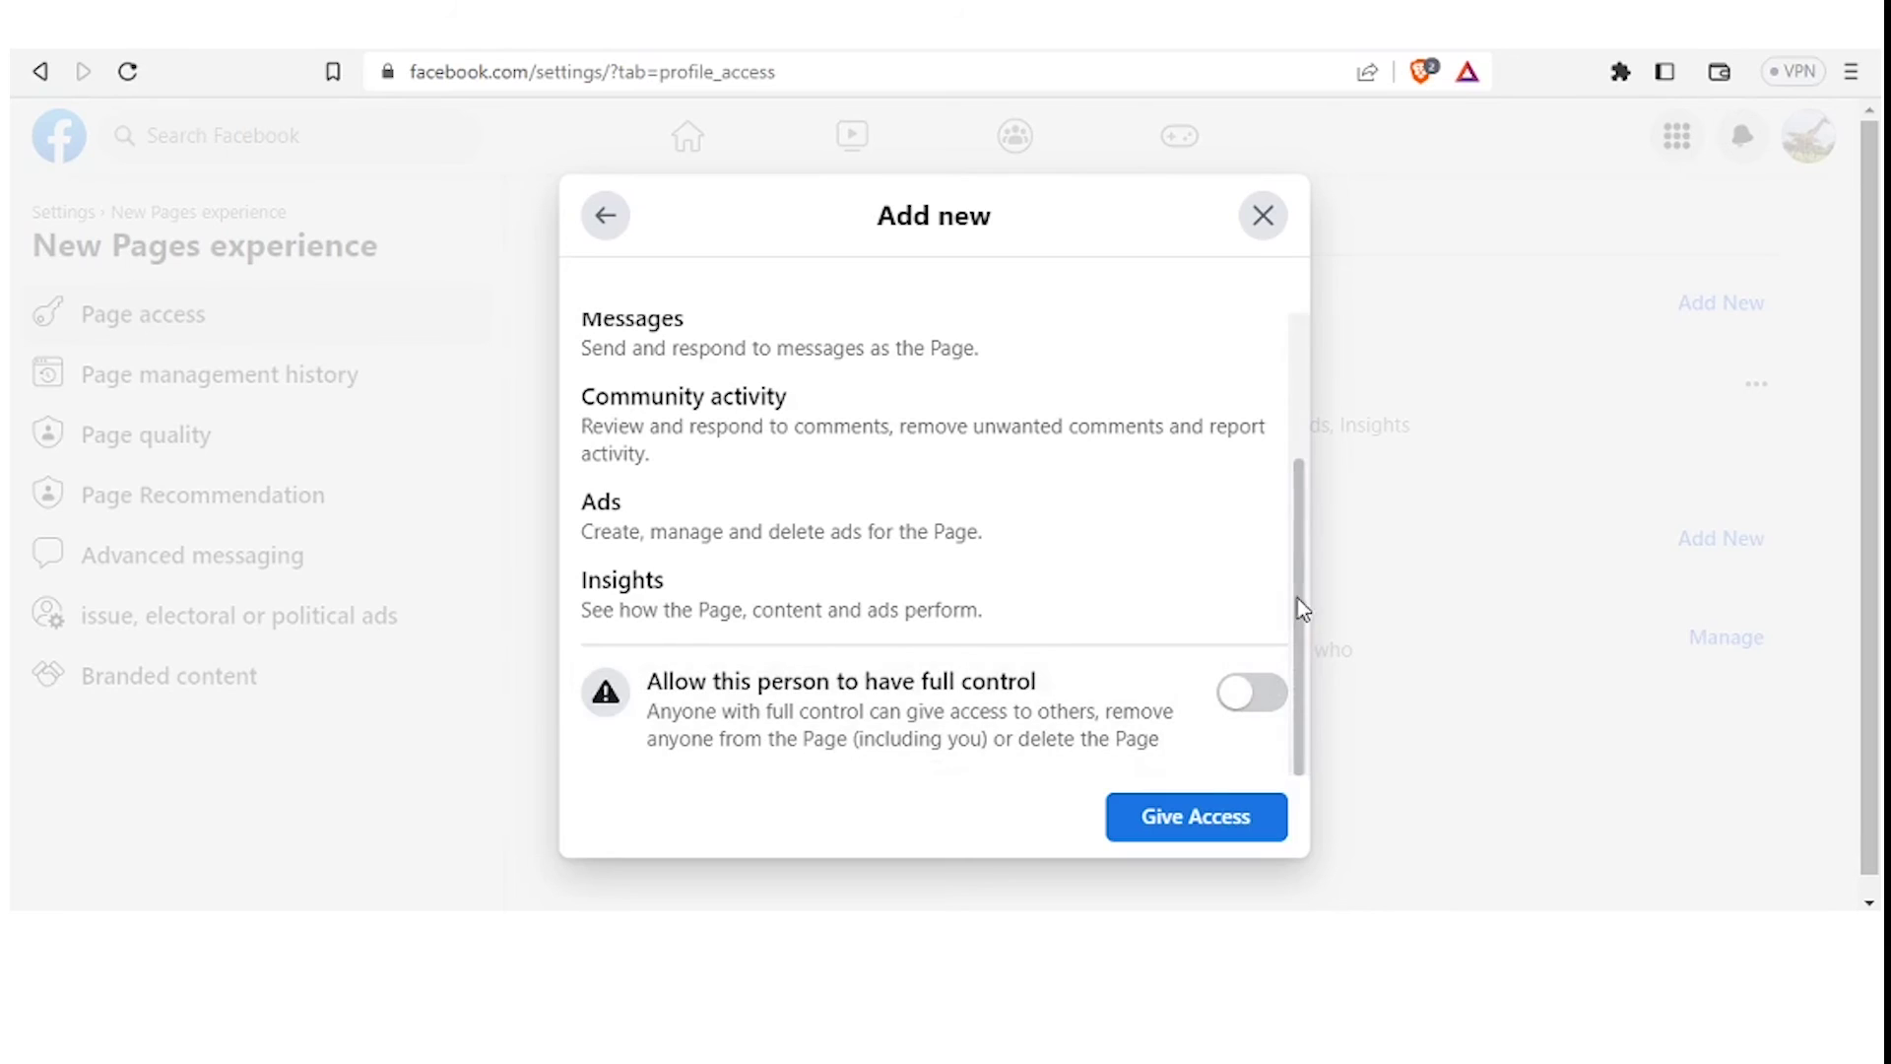
Give the person access and confirm by re-entering the account password
click(1182, 826)
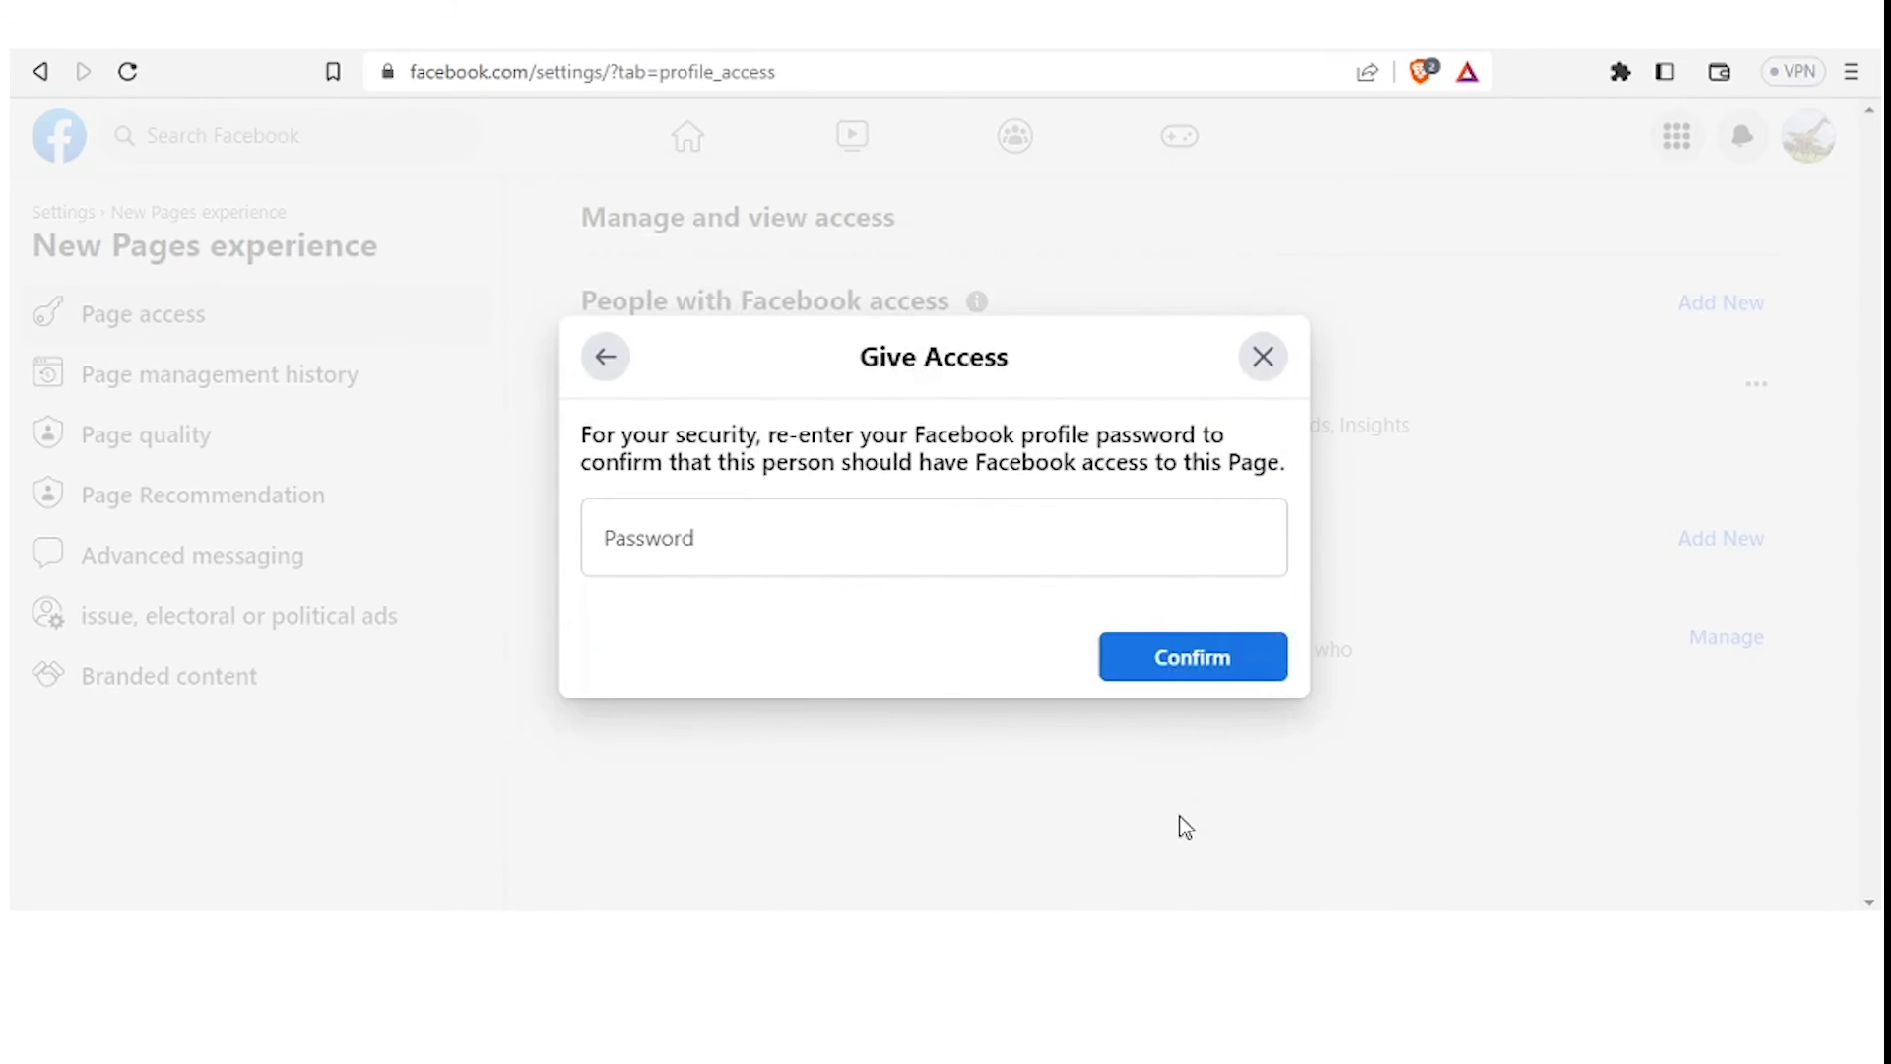
click(1008, 545)
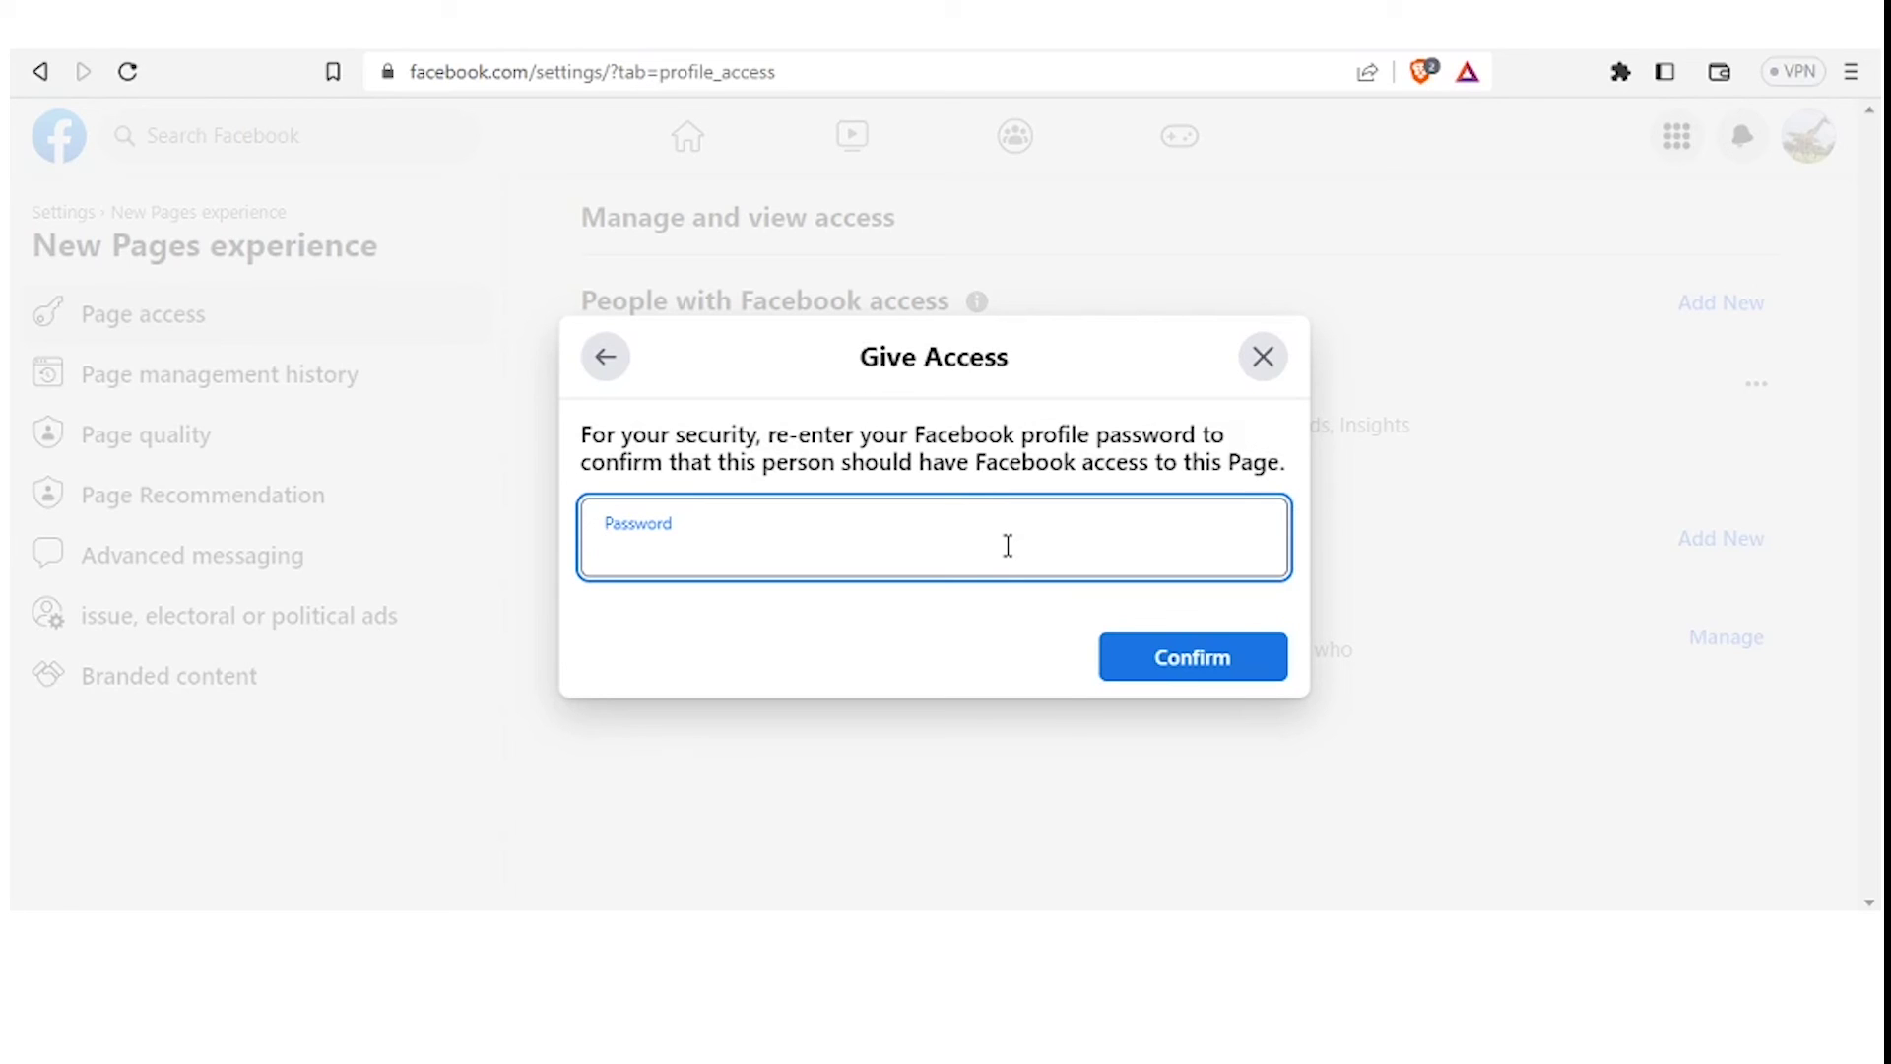
text(••••••••)
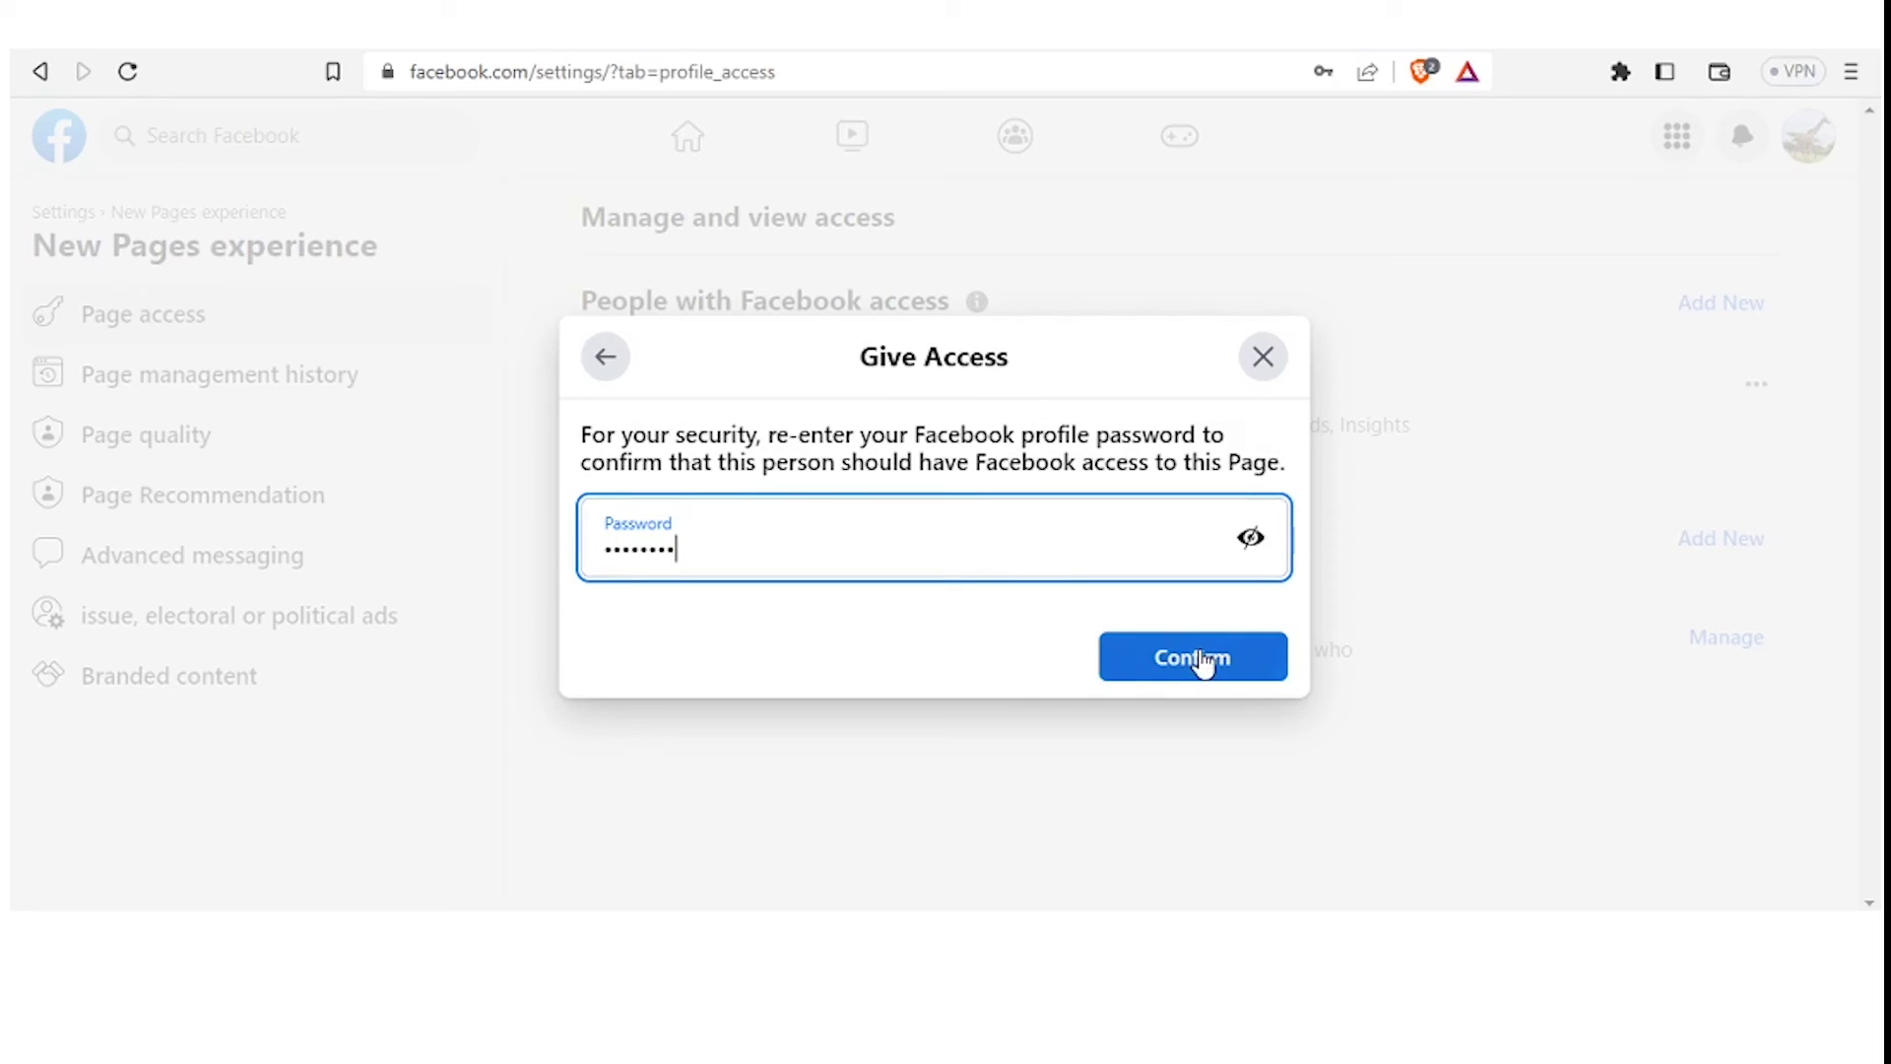
click(1202, 660)
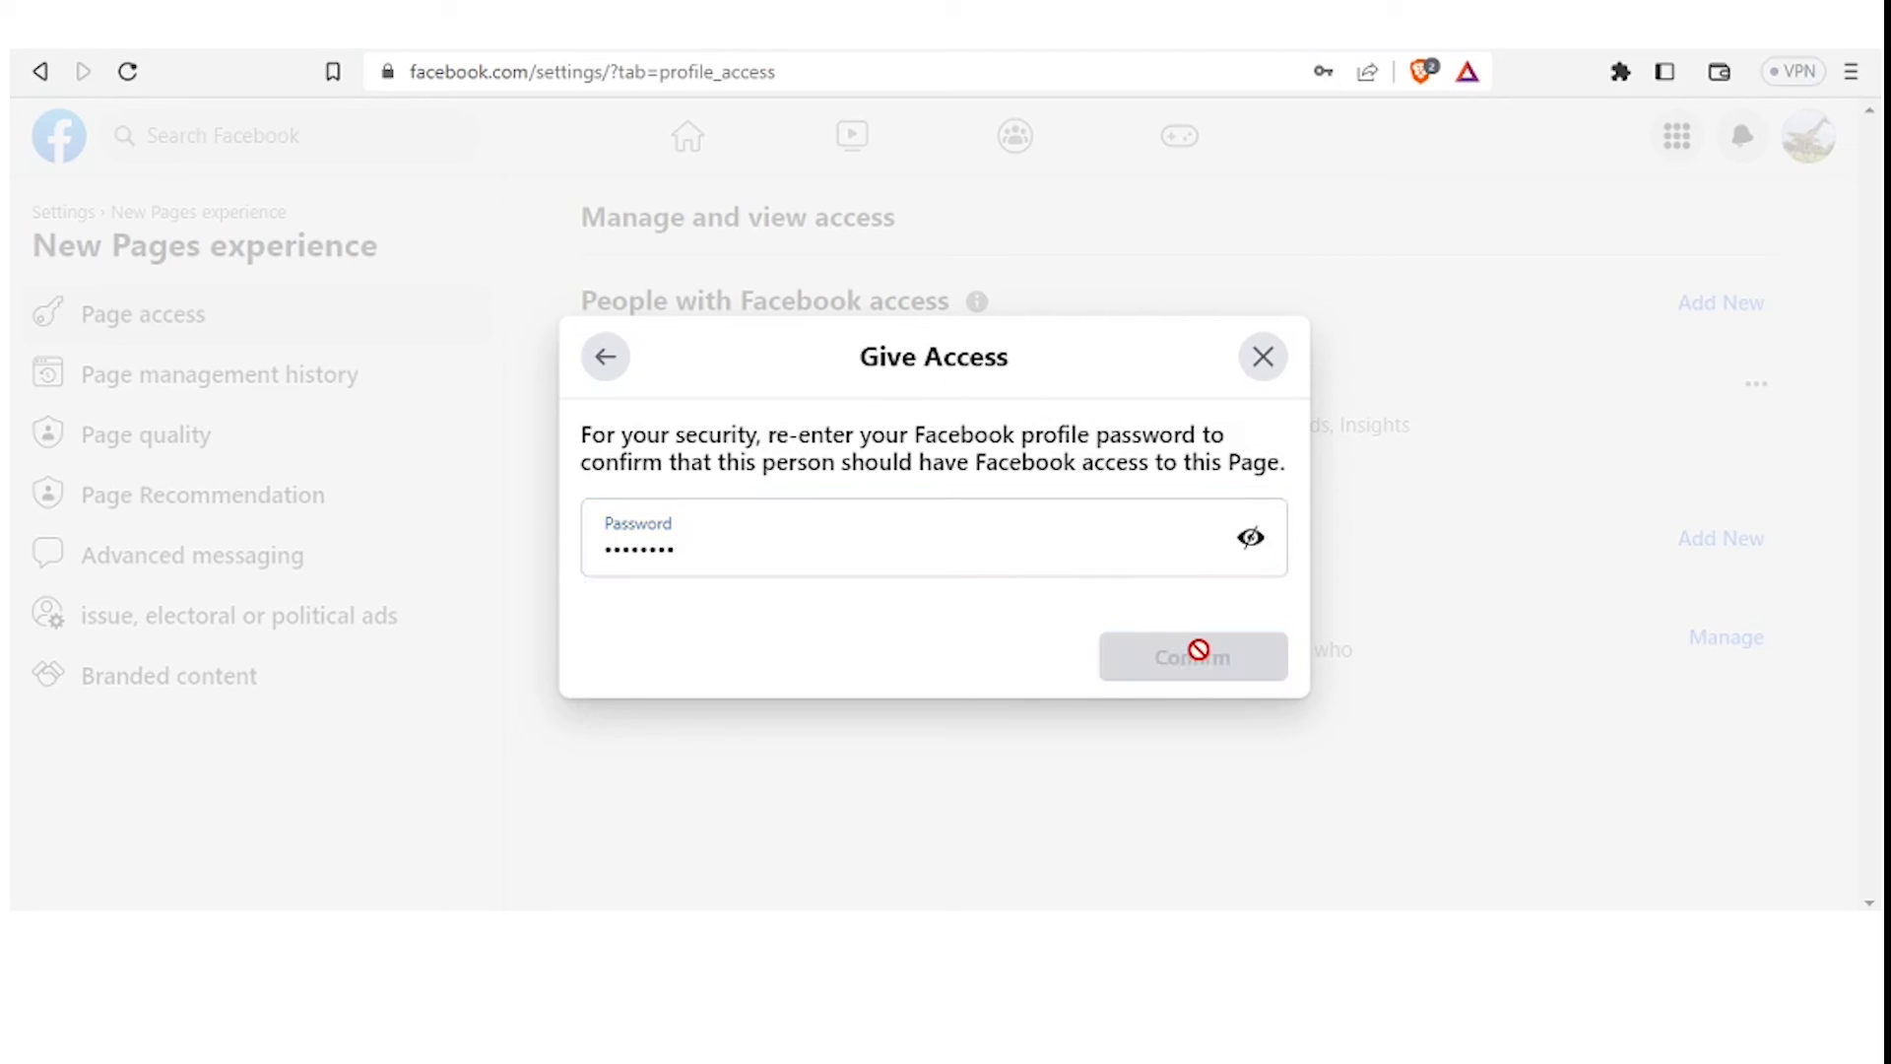